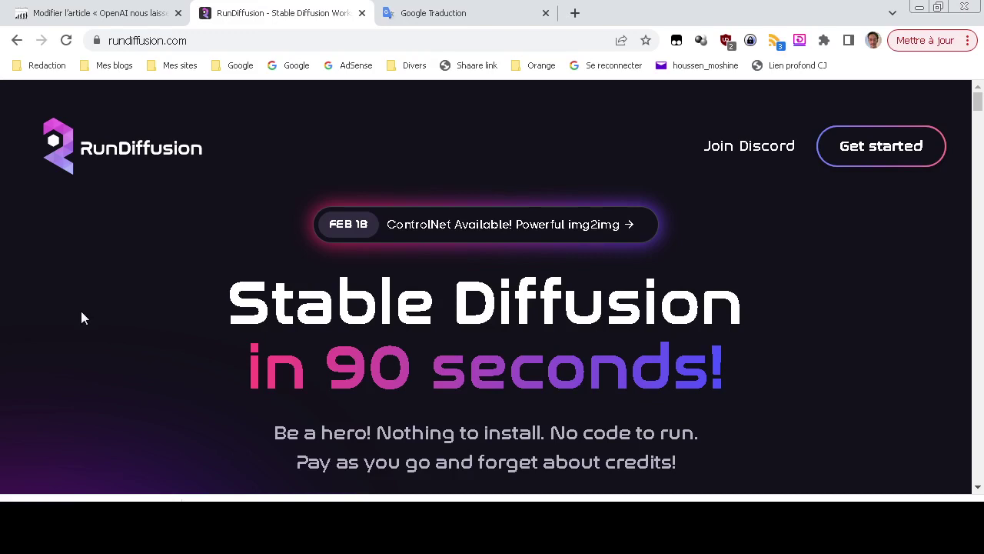
Step: Examine the RunDiffusion homepage's headline area, including the hourly price, free trial offer and product preview
{"action": "scroll", "coordinate": [83, 317], "scroll_direction": "down", "scroll_amount": 1}
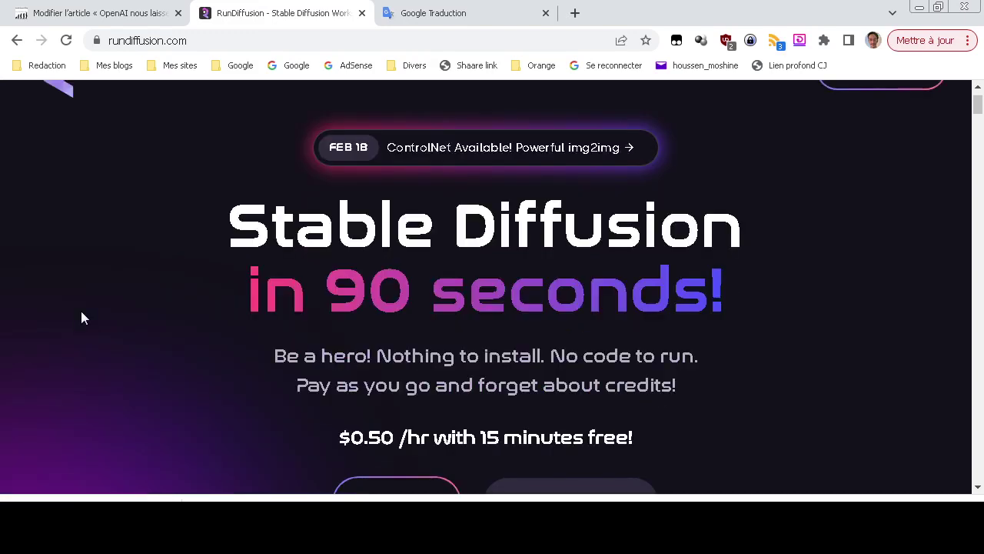
{"action": "scroll", "coordinate": [83, 318], "scroll_direction": "up", "scroll_amount": 1}
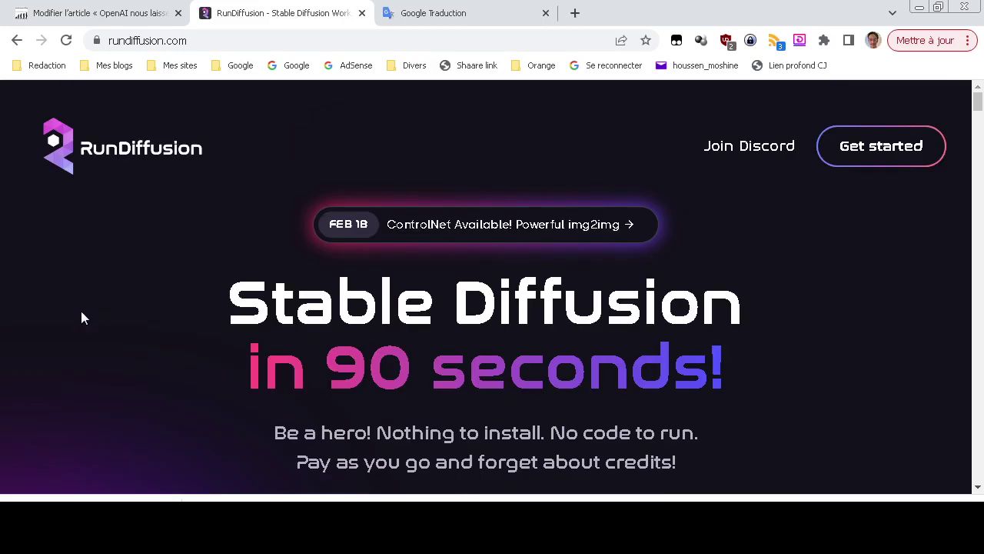
{"action": "scroll", "coordinate": [83, 317], "scroll_direction": "down", "scroll_amount": 3}
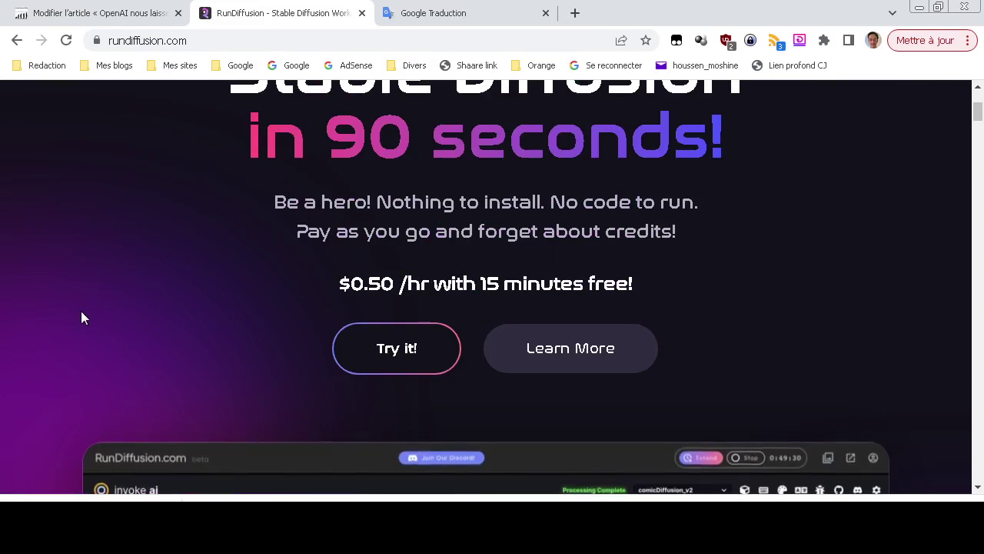
{"action": "scroll", "coordinate": [83, 317], "scroll_direction": "down", "scroll_amount": 1}
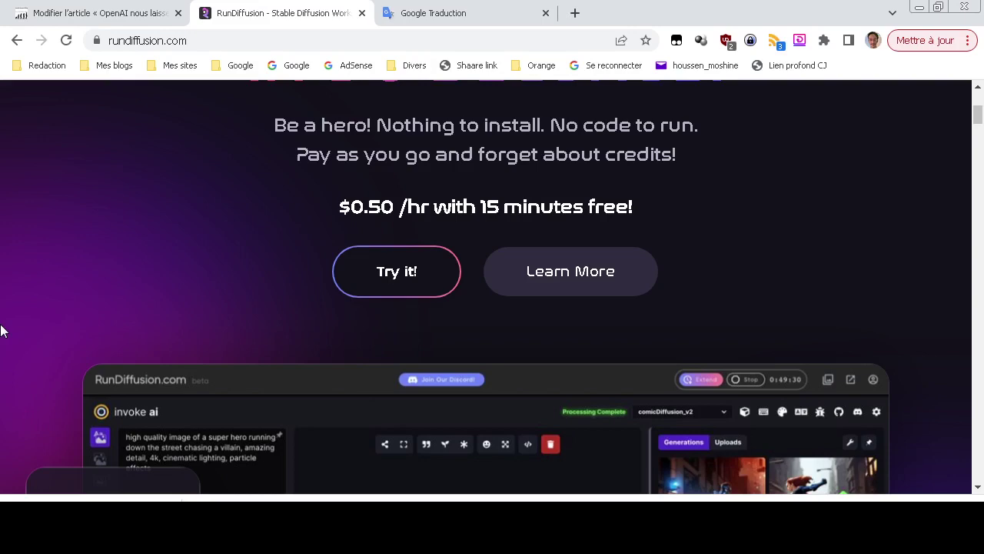
{"action": "scroll", "coordinate": [0, 330], "scroll_direction": "down", "scroll_amount": 2}
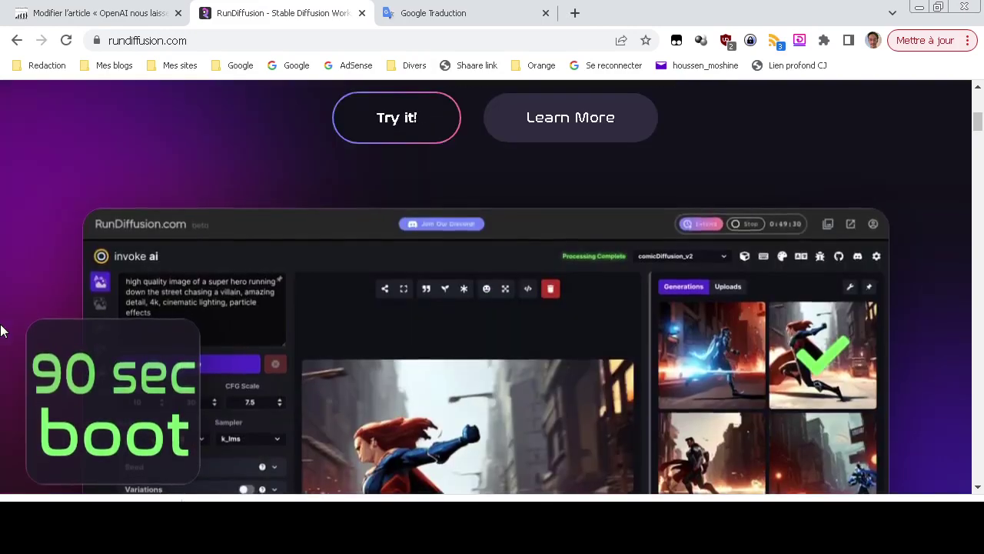
{"action": "scroll", "coordinate": [0, 331], "scroll_direction": "up", "scroll_amount": 3}
{"action": "scroll", "coordinate": [0, 331], "scroll_direction": "up", "scroll_amount": 4}
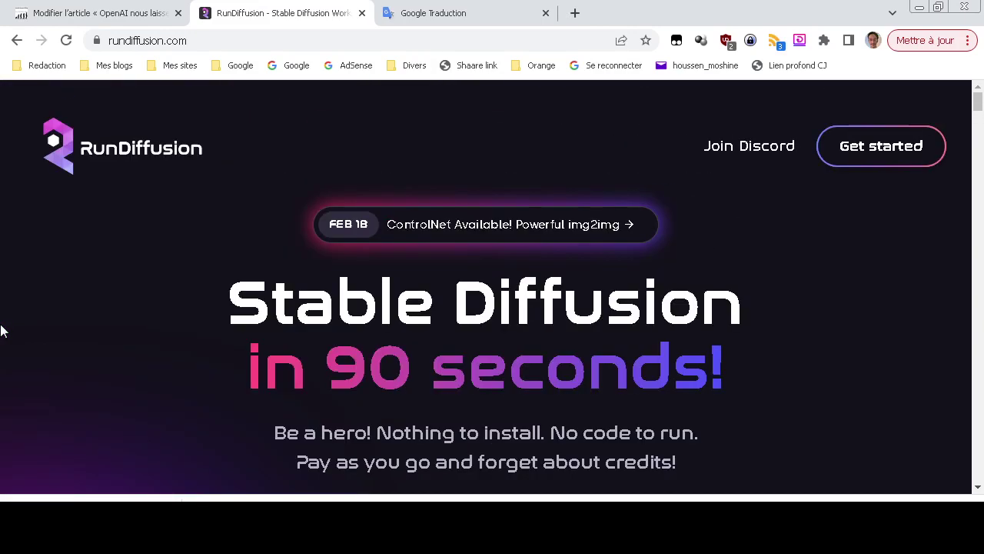
{"action": "scroll", "coordinate": [0, 330], "scroll_direction": "down", "scroll_amount": 2}
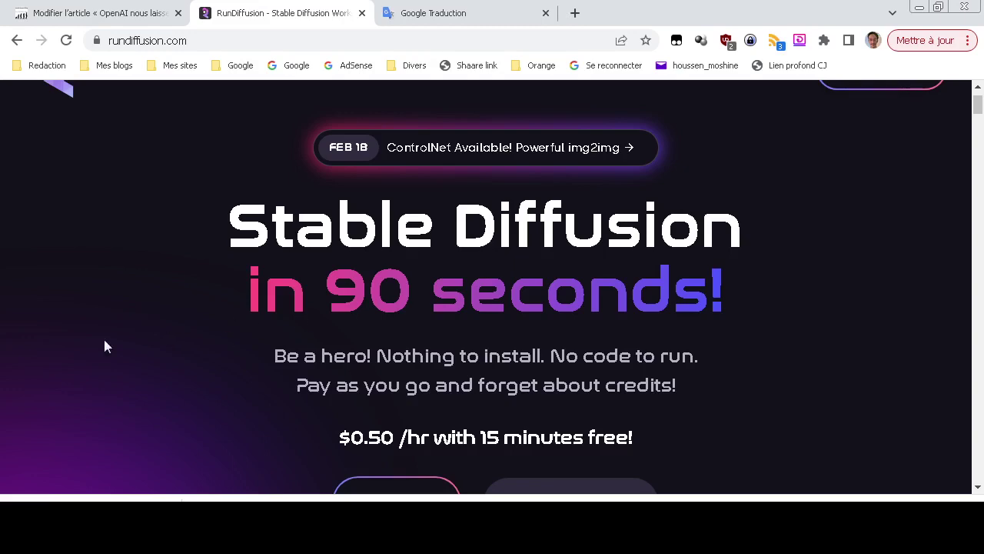
{"action": "scroll", "coordinate": [4, 350], "scroll_direction": "down", "scroll_amount": 3}
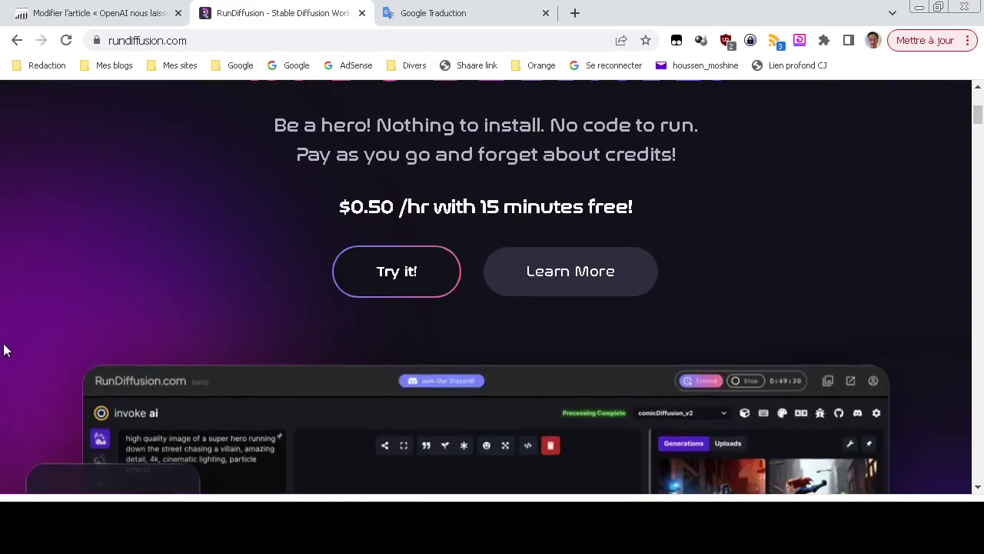
{"action": "scroll", "coordinate": [4, 348], "scroll_direction": "up", "scroll_amount": 3}
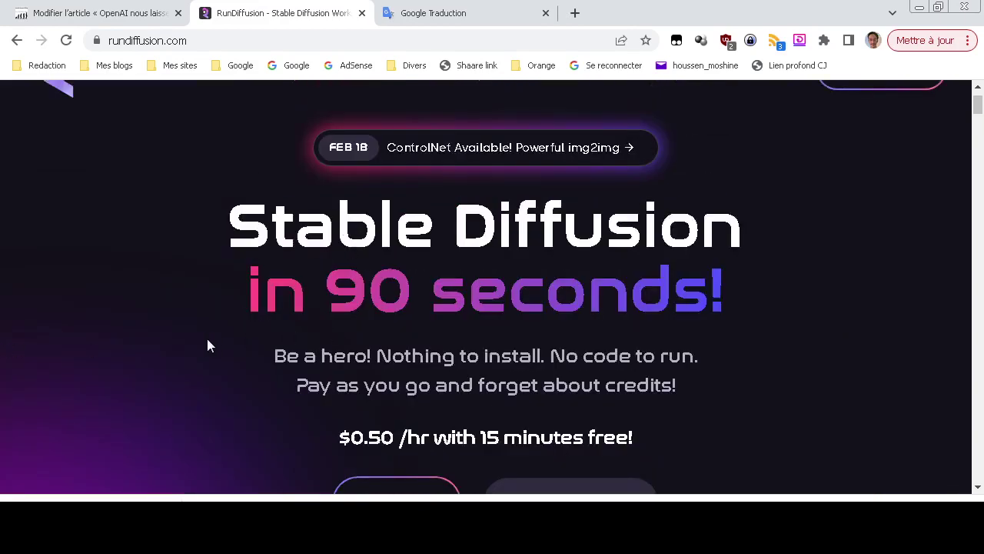
{"action": "scroll", "coordinate": [203, 350], "scroll_direction": "up", "scroll_amount": 1}
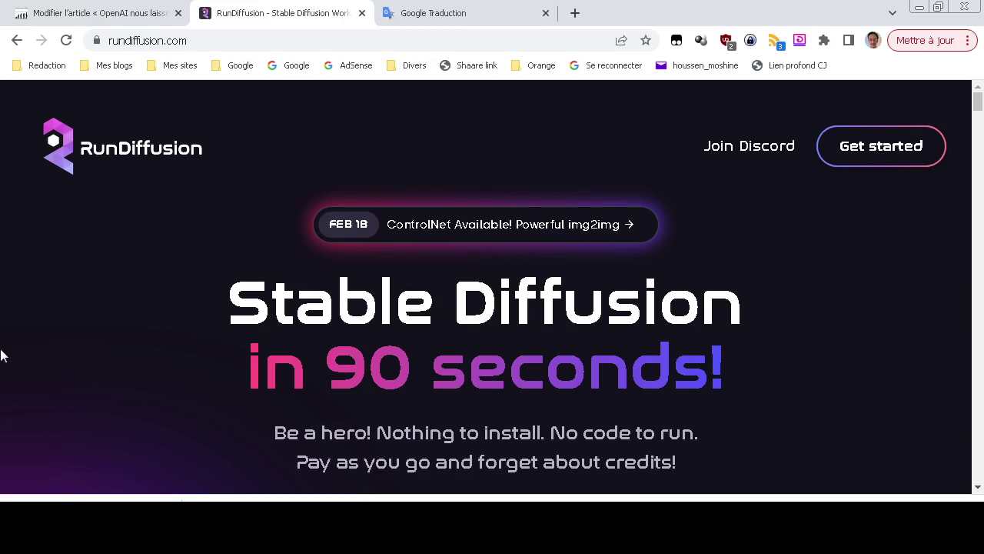
Step: Look through the homepage's feature sections down to Integrated File Browser and return to the page's beginning
{"action": "scroll", "coordinate": [2, 355], "scroll_direction": "down", "scroll_amount": 15}
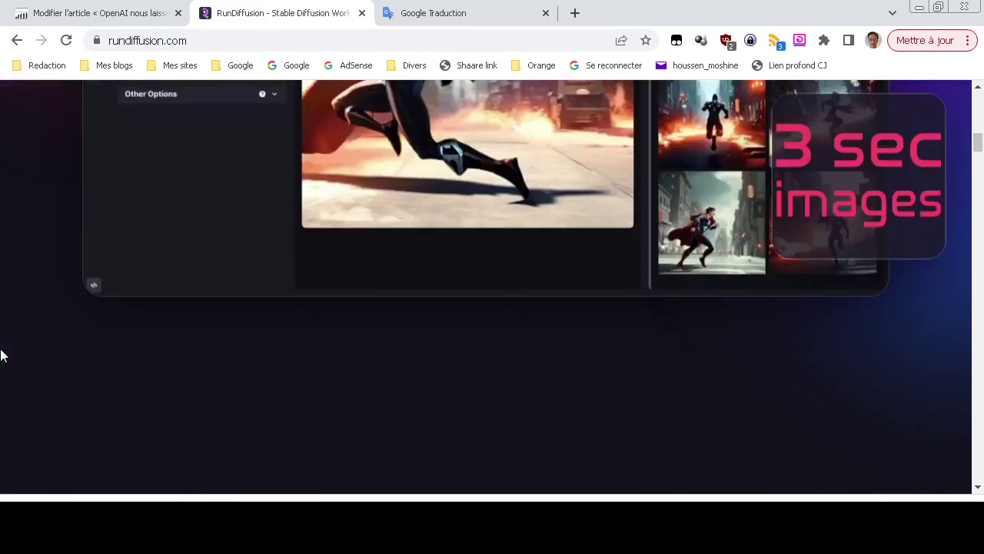
{"action": "scroll", "coordinate": [3, 356], "scroll_direction": "down", "scroll_amount": 3}
{"action": "scroll", "coordinate": [2, 356], "scroll_direction": "down", "scroll_amount": 3}
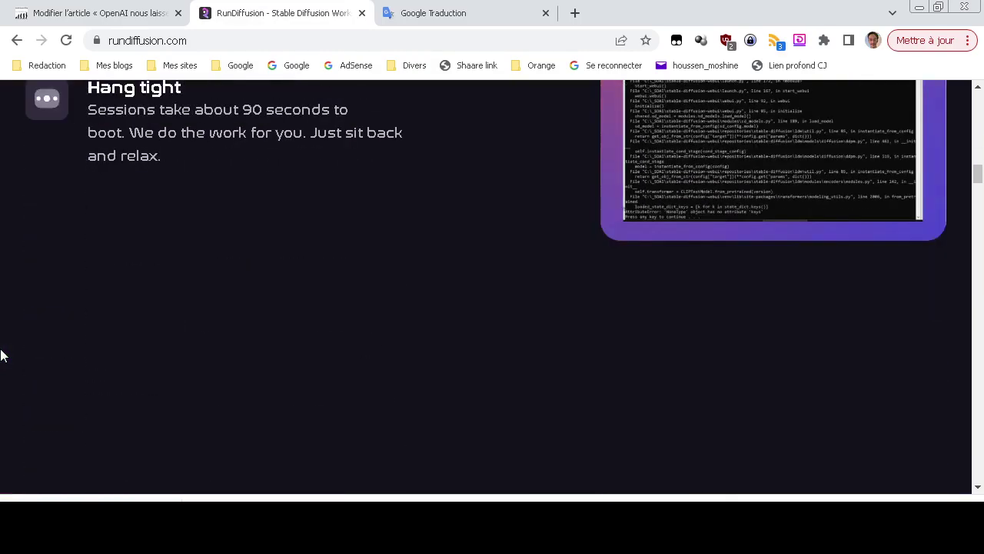
{"action": "scroll", "coordinate": [2, 355], "scroll_direction": "down", "scroll_amount": 5}
{"action": "scroll", "coordinate": [2, 355], "scroll_direction": "down", "scroll_amount": 7}
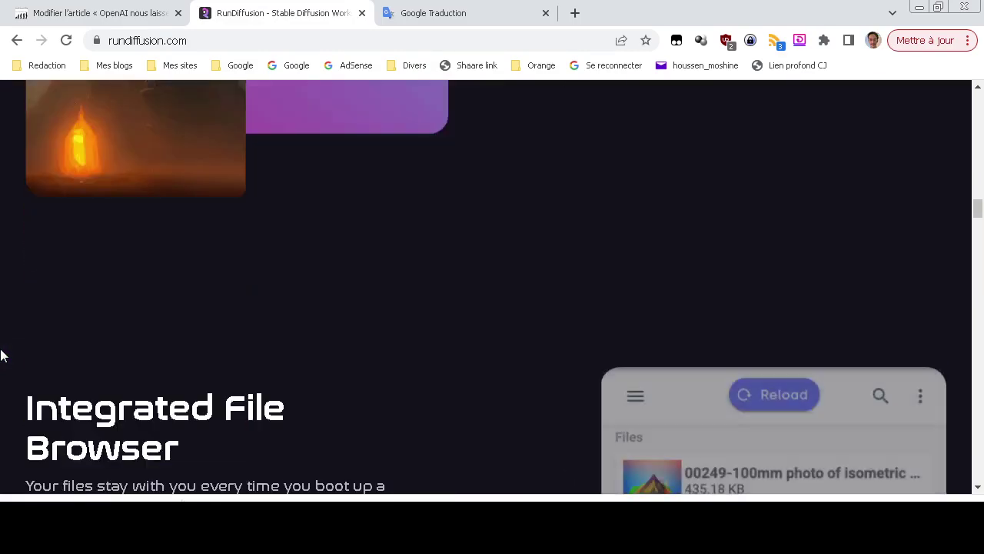
{"action": "scroll", "coordinate": [2, 355], "scroll_direction": "down", "scroll_amount": 3}
{"action": "scroll", "coordinate": [2, 355], "scroll_direction": "up", "scroll_amount": 15}
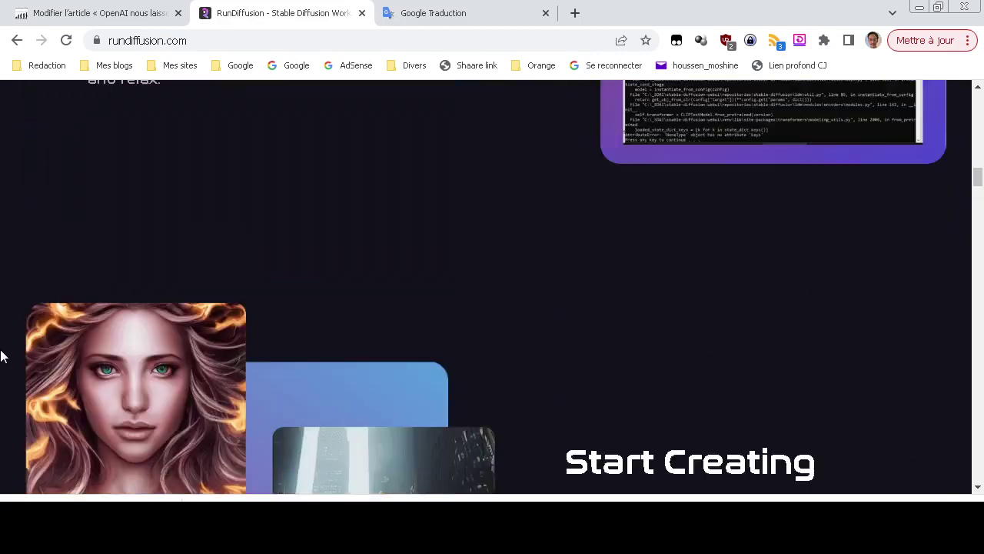
{"action": "scroll", "coordinate": [2, 355], "scroll_direction": "up", "scroll_amount": 8}
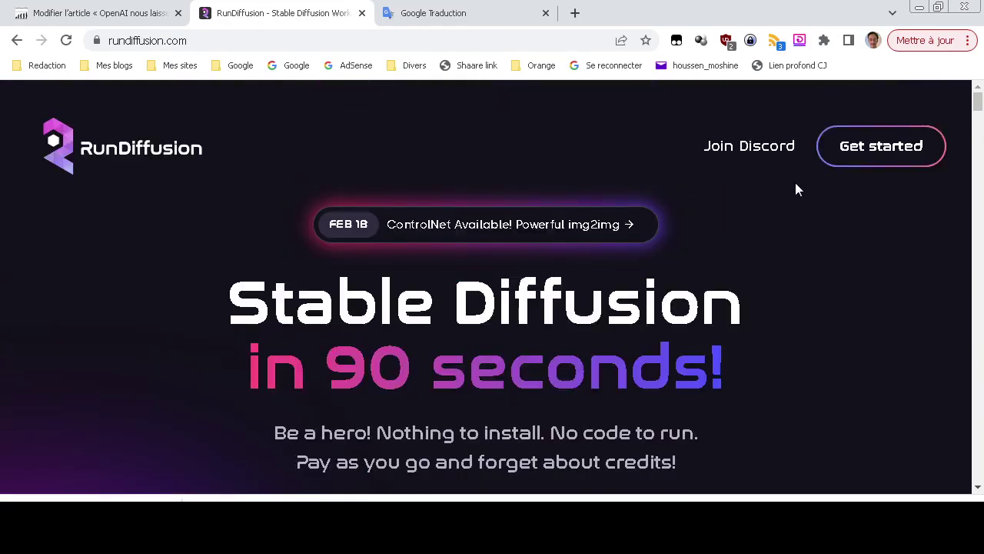
Step: Get started with the RunDiffusion app, check the account balance and close the account details
{"action": "left_click", "coordinate": [844, 164]}
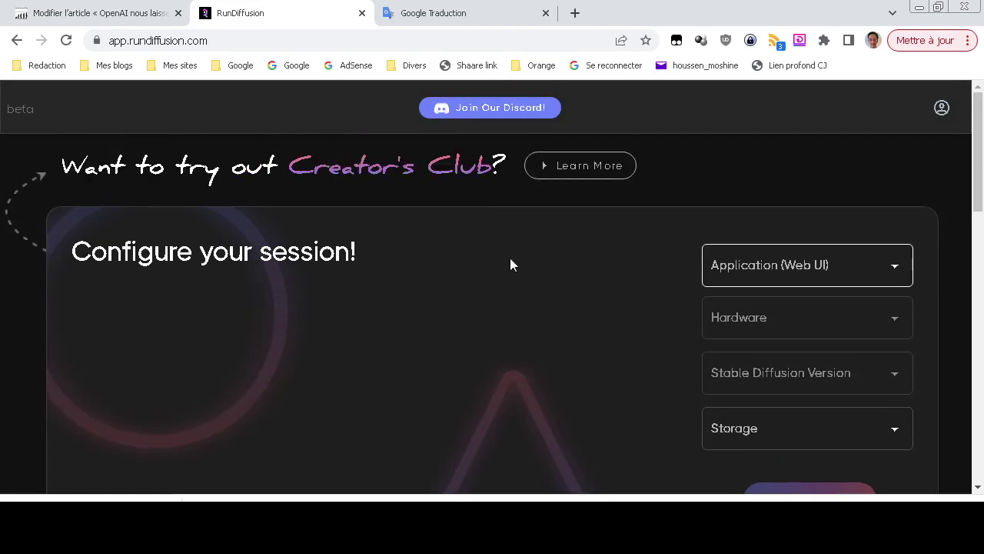
{"action": "left_click", "coordinate": [941, 108]}
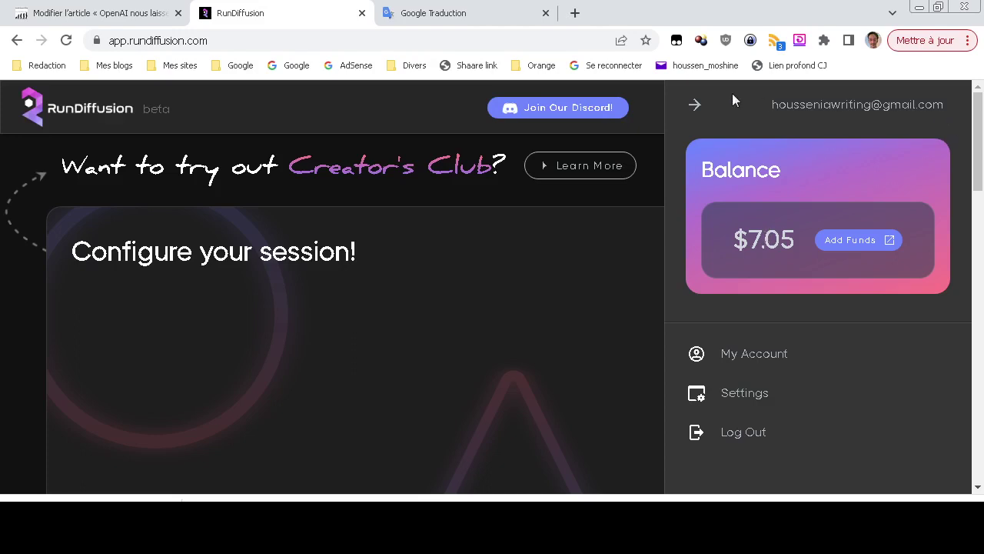
{"action": "left_click", "coordinate": [694, 106]}
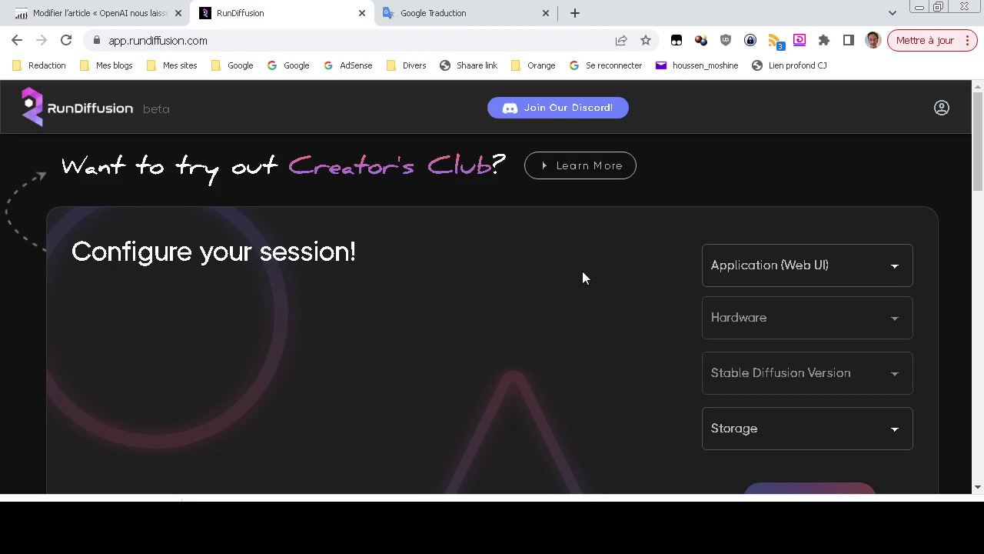
{"action": "left_click", "coordinate": [941, 116]}
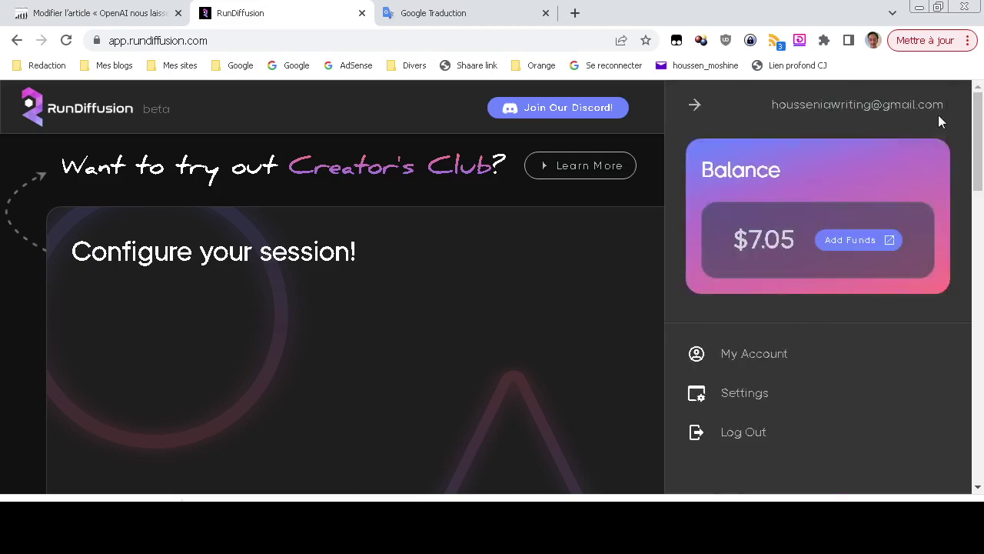
{"action": "left_click", "coordinate": [694, 104]}
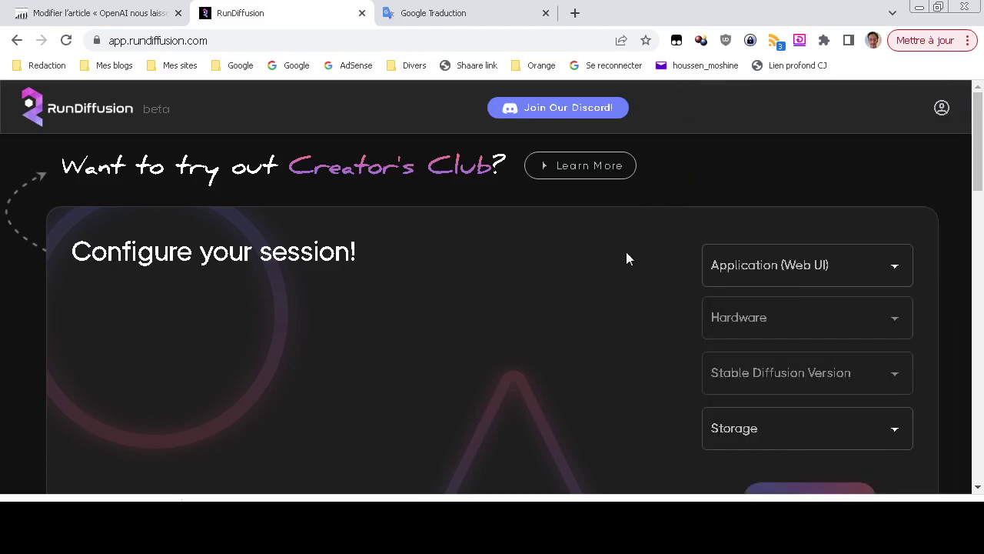
Step: Compare the pre-configured session plans and select the $0.50/hr SM - Auto1111 - SD v1.5 session
{"action": "scroll", "coordinate": [626, 258], "scroll_direction": "down", "scroll_amount": 3}
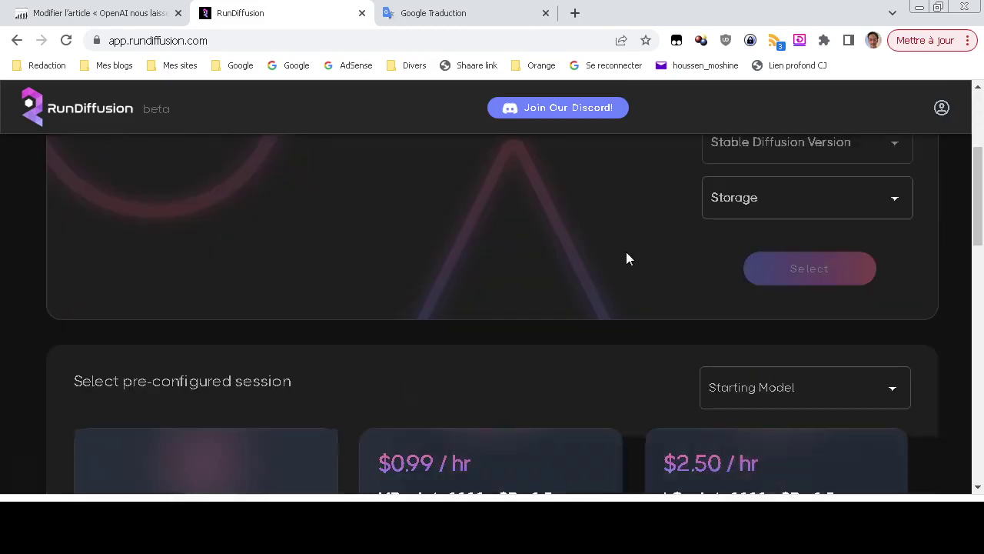
{"action": "scroll", "coordinate": [7, 299], "scroll_direction": "down", "scroll_amount": 3}
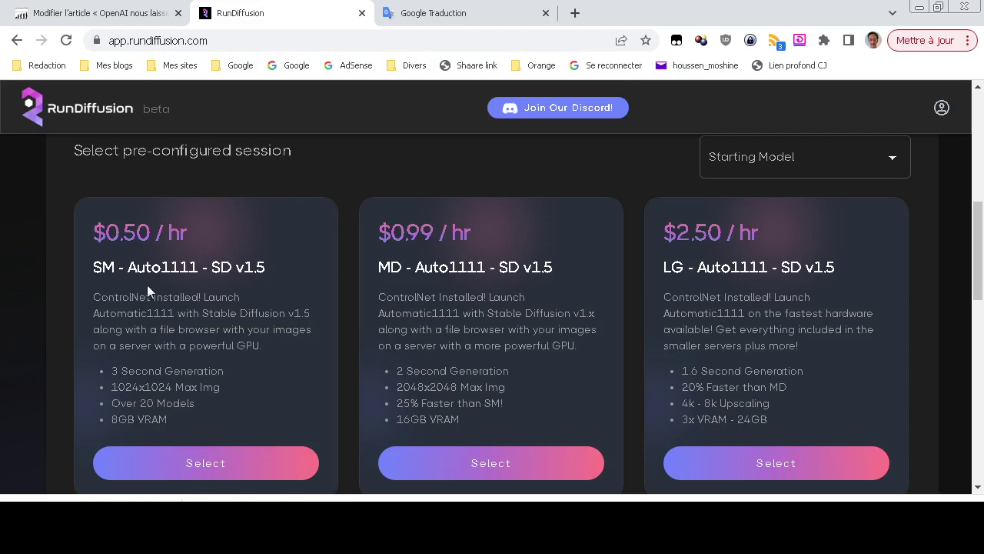
{"action": "scroll", "coordinate": [11, 282], "scroll_direction": "down", "scroll_amount": 4}
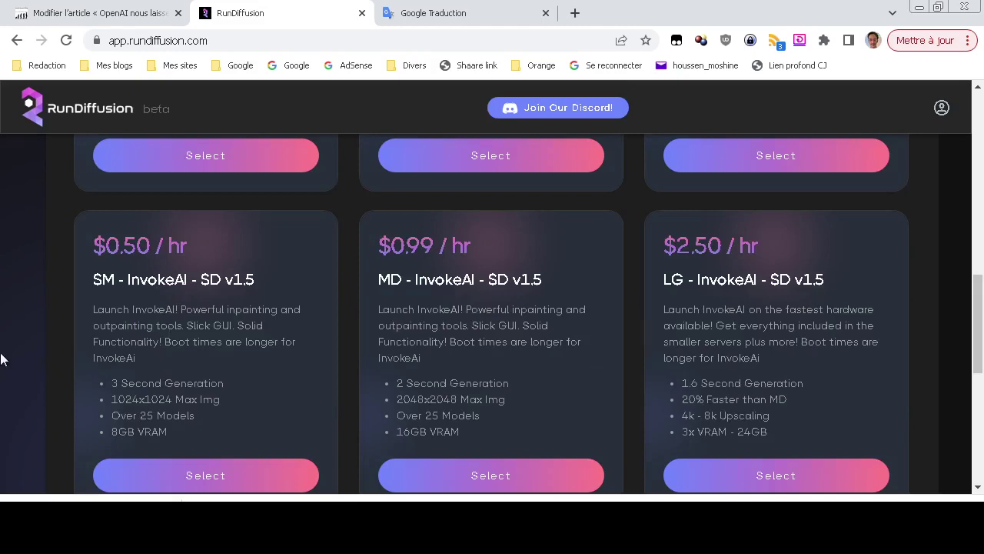
{"action": "scroll", "coordinate": [1, 358], "scroll_direction": "down", "scroll_amount": 2}
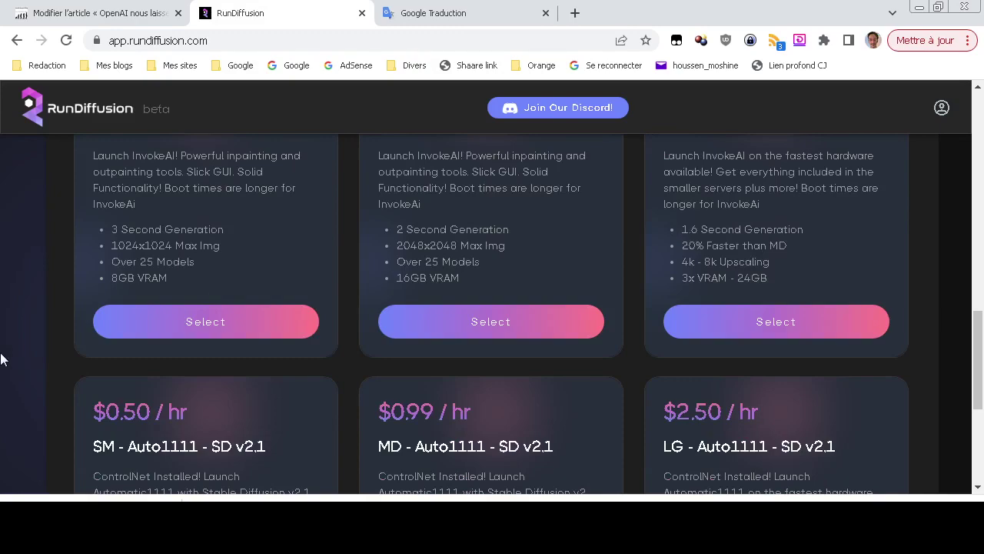
{"action": "scroll", "coordinate": [2, 358], "scroll_direction": "up", "scroll_amount": 2}
{"action": "scroll", "coordinate": [1, 358], "scroll_direction": "down", "scroll_amount": 4}
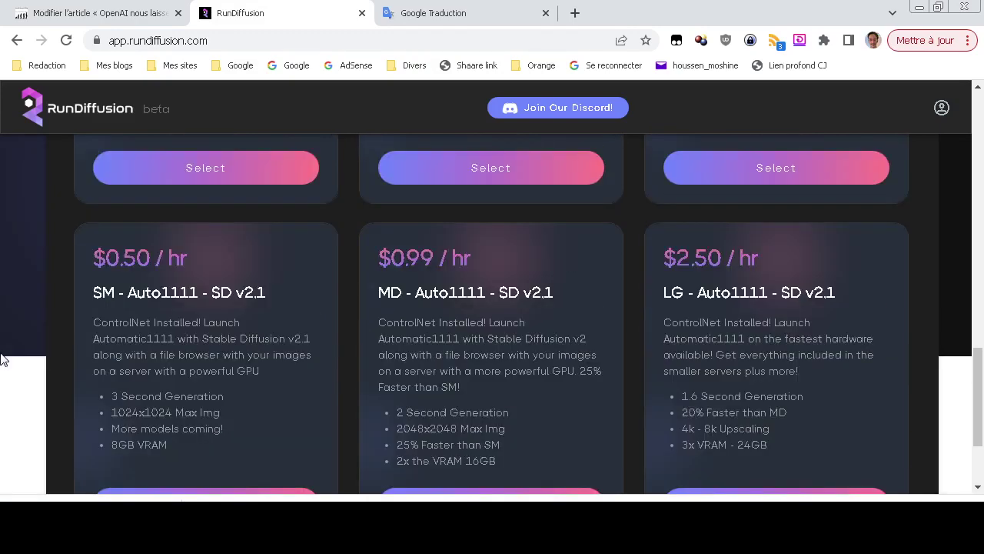
{"action": "scroll", "coordinate": [2, 358], "scroll_direction": "up", "scroll_amount": 6}
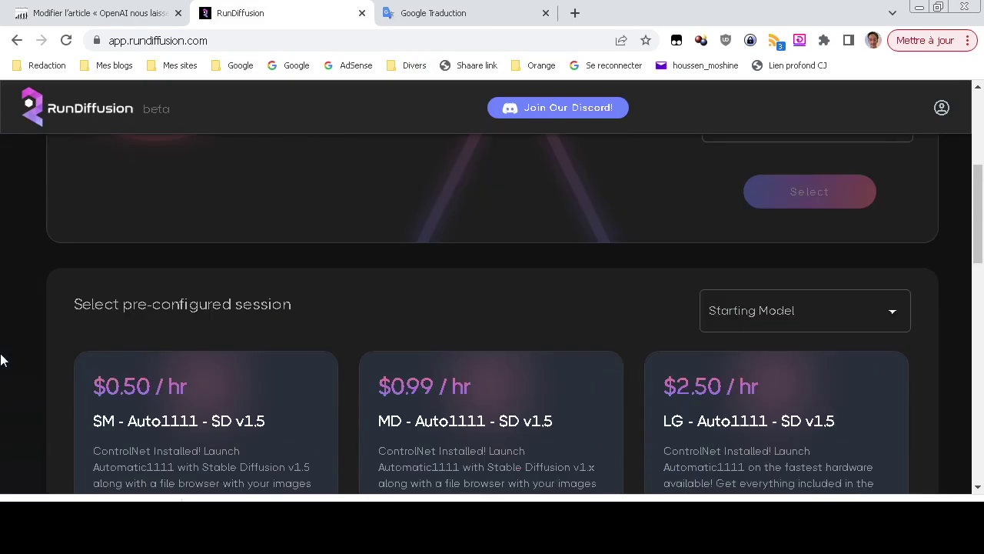
{"action": "scroll", "coordinate": [1, 358], "scroll_direction": "down", "scroll_amount": 2}
{"action": "scroll", "coordinate": [1, 358], "scroll_direction": "down", "scroll_amount": 1}
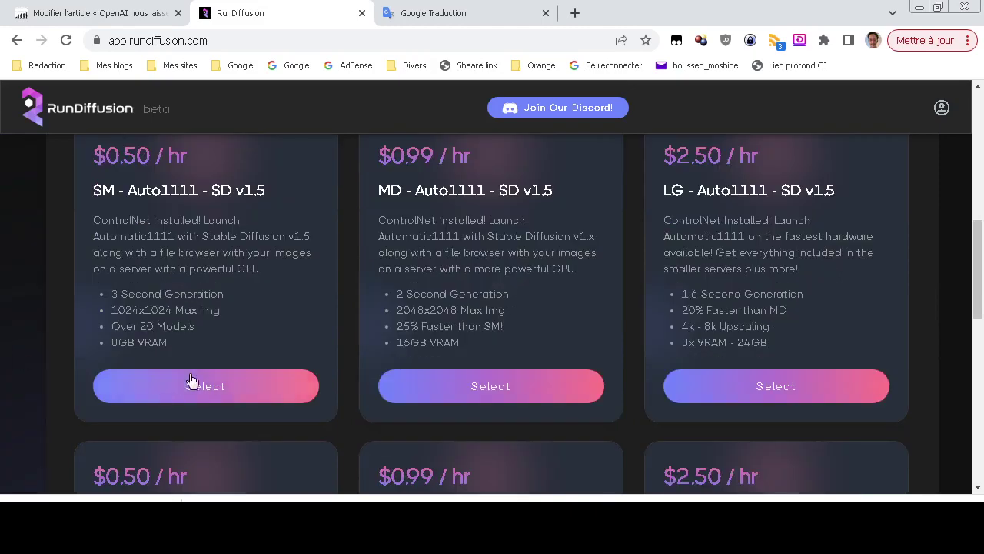
{"action": "left_click", "coordinate": [238, 388]}
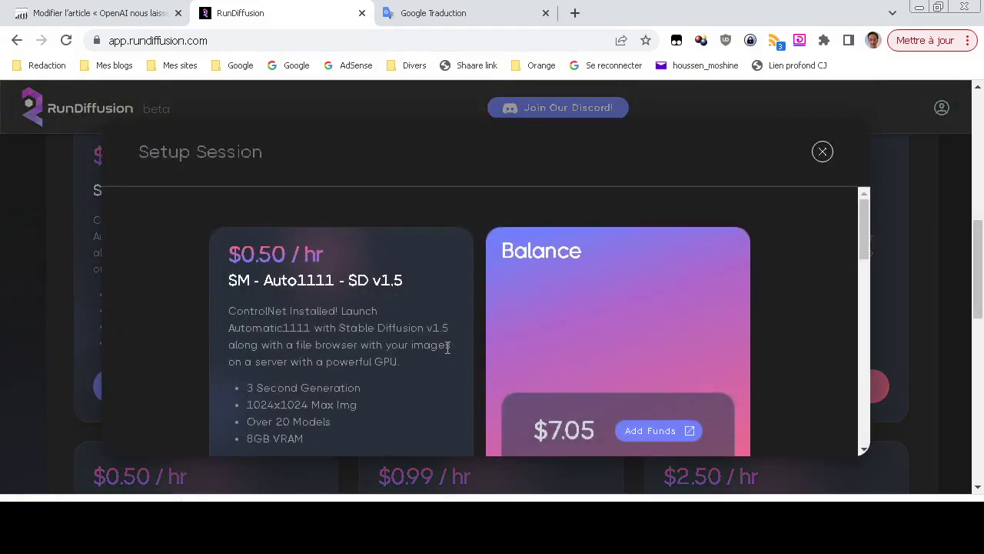
Step: Review the session setup's running time, notification sounds, API mode, early stopping rules and launch terms
{"action": "scroll", "coordinate": [448, 348], "scroll_direction": "down", "scroll_amount": 2}
{"action": "scroll", "coordinate": [406, 307], "scroll_direction": "down", "scroll_amount": 1}
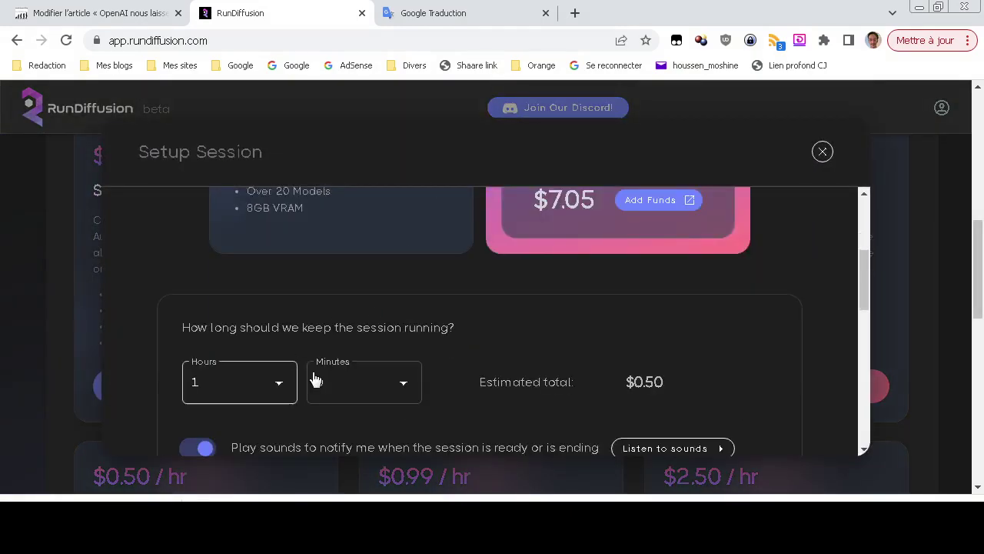
{"action": "scroll", "coordinate": [411, 349], "scroll_direction": "down", "scroll_amount": 2}
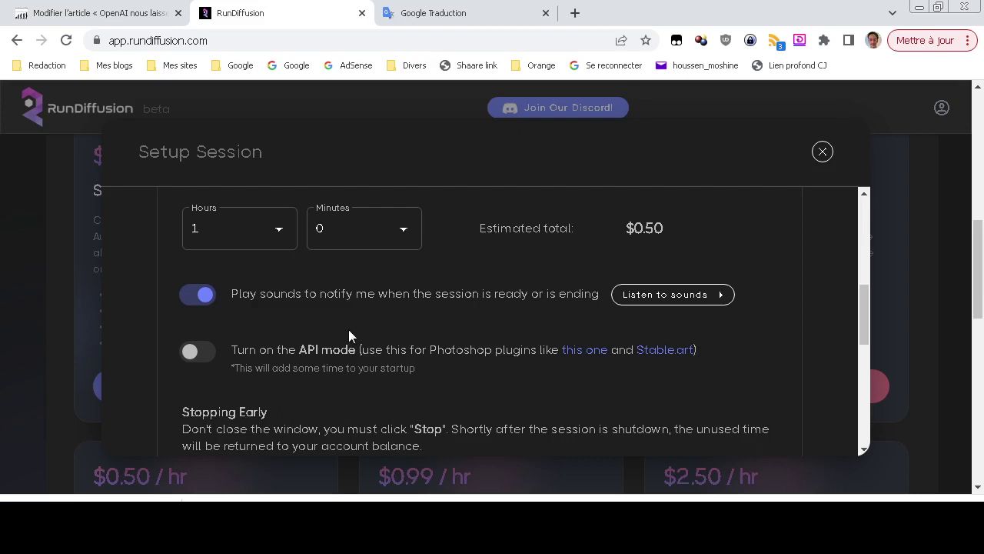
{"action": "scroll", "coordinate": [349, 329], "scroll_direction": "down", "scroll_amount": 1}
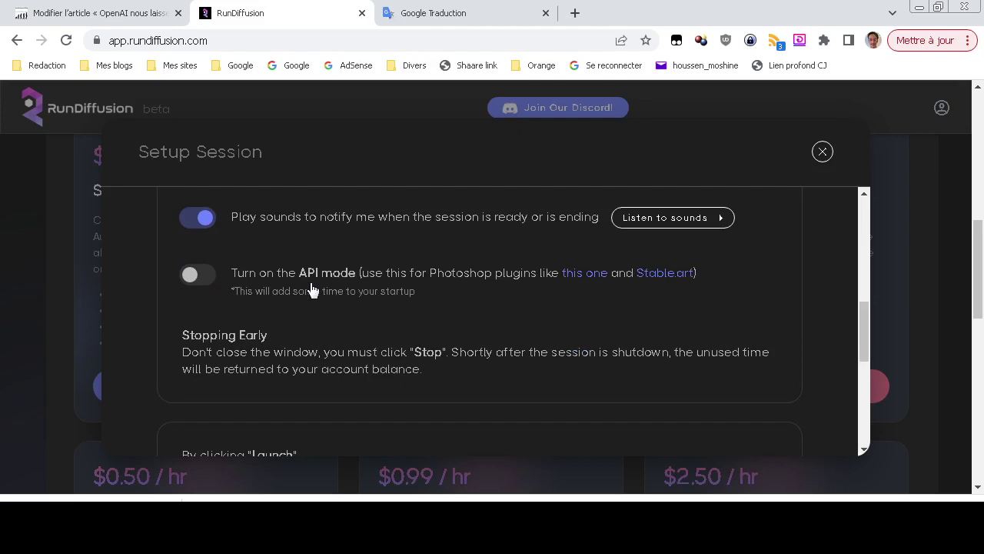
{"action": "scroll", "coordinate": [326, 321], "scroll_direction": "down", "scroll_amount": 1}
{"action": "scroll", "coordinate": [326, 322], "scroll_direction": "down", "scroll_amount": 2}
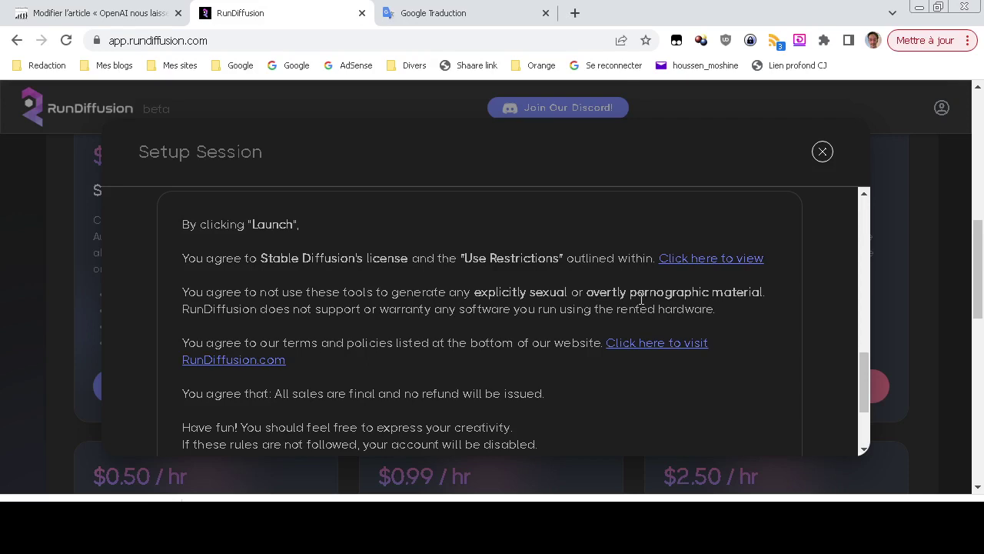
{"action": "scroll", "coordinate": [545, 339], "scroll_direction": "down", "scroll_amount": 1}
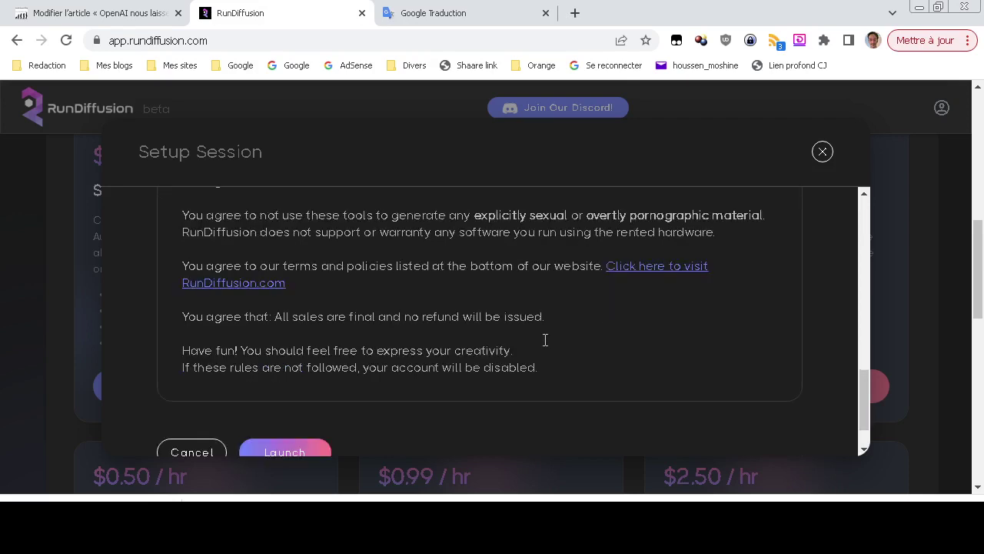
{"action": "scroll", "coordinate": [543, 346], "scroll_direction": "up", "scroll_amount": 2}
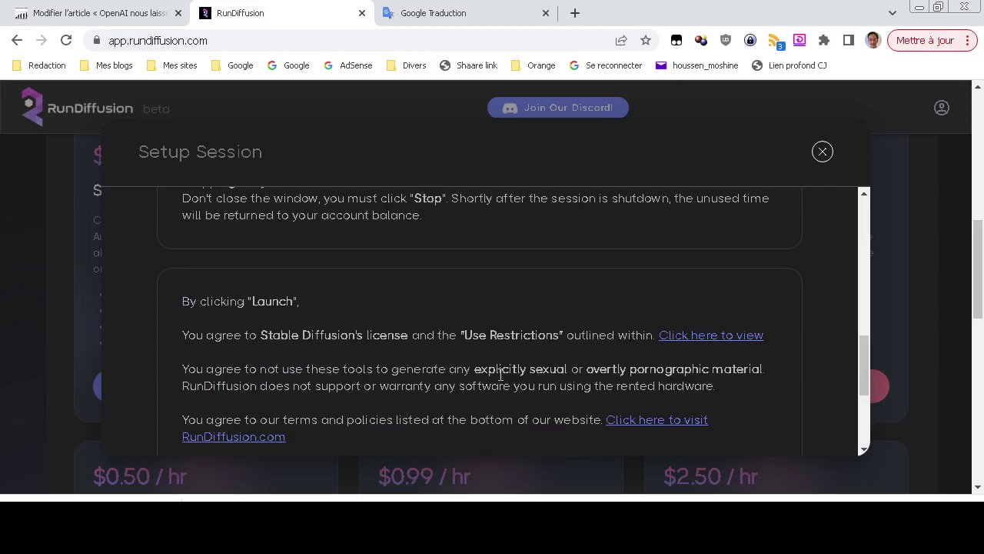
{"action": "scroll", "coordinate": [489, 368], "scroll_direction": "down", "scroll_amount": 2}
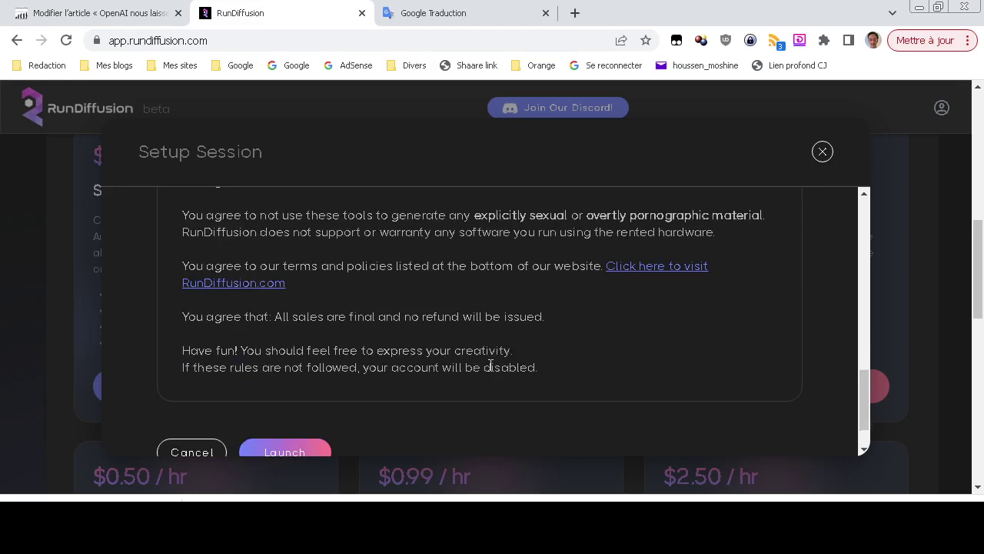
Step: Read the remaining launch terms in the session setup and launch the session
{"action": "scroll", "coordinate": [491, 365], "scroll_direction": "down", "scroll_amount": 1}
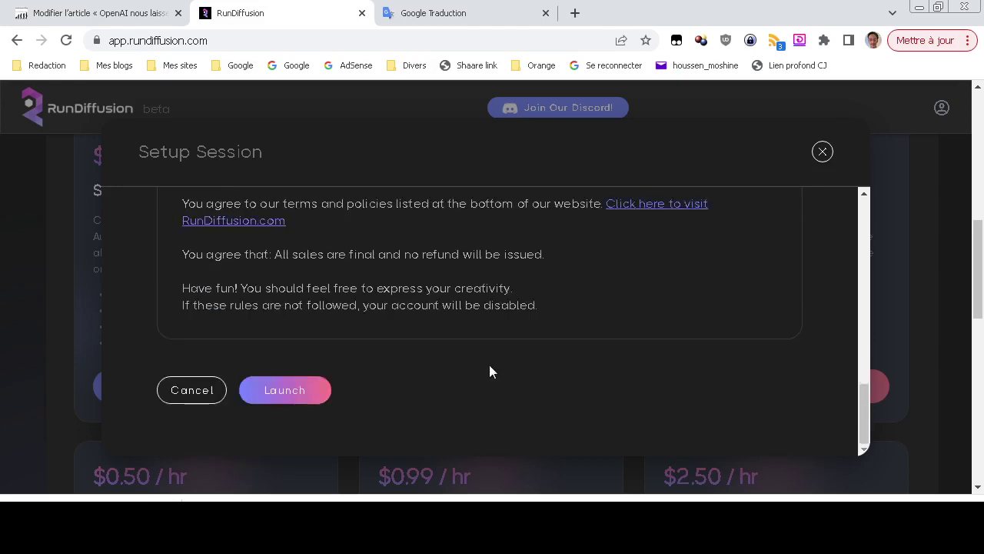
{"action": "scroll", "coordinate": [490, 372], "scroll_direction": "up", "scroll_amount": 3}
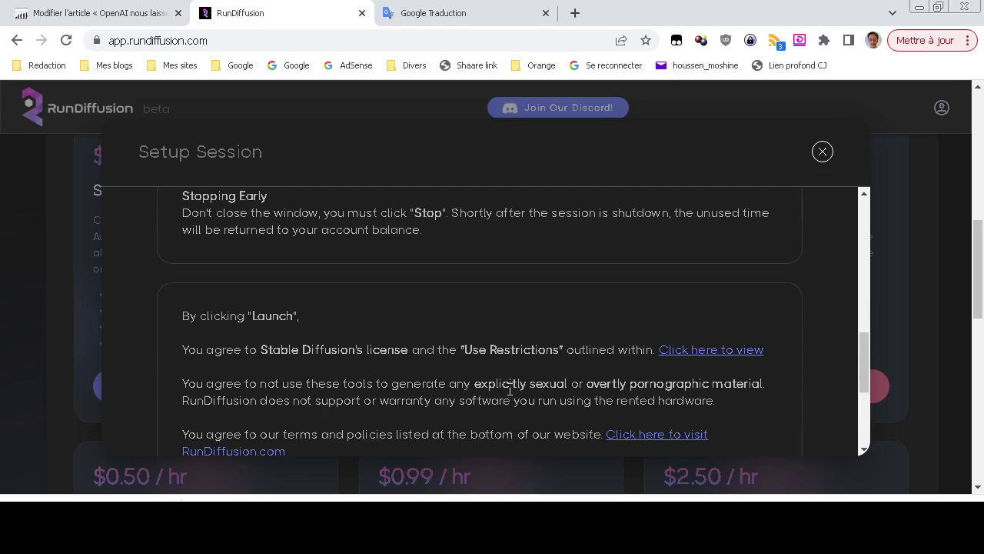
{"action": "scroll", "coordinate": [510, 389], "scroll_direction": "down", "scroll_amount": 3}
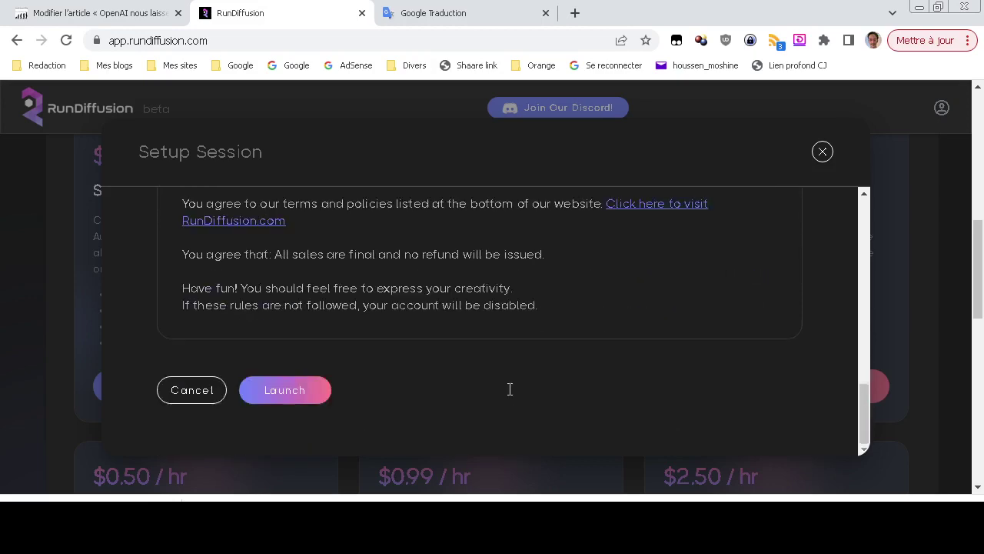
{"action": "left_click", "coordinate": [312, 394]}
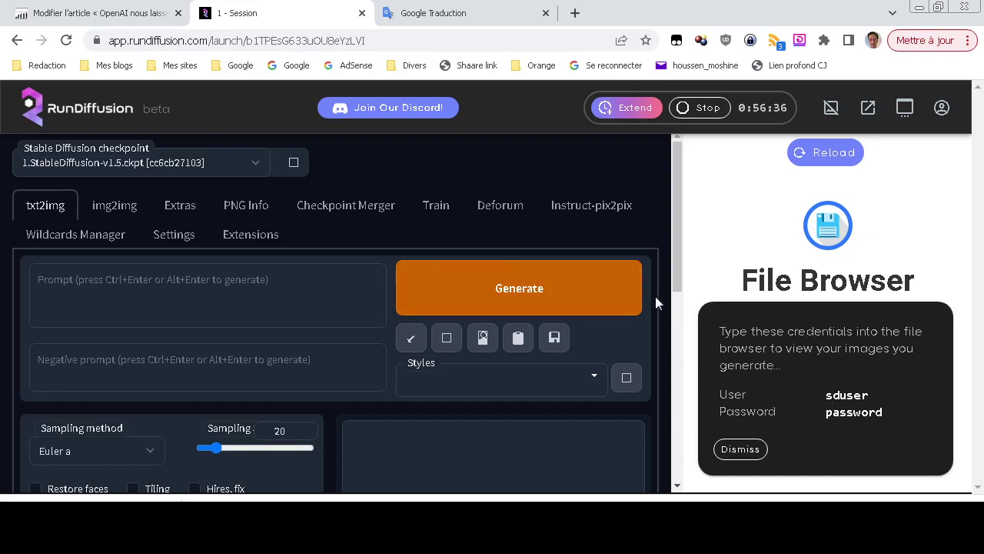
Step: Dismiss the credentials notice and sign in to the File Browser with the provided user name and password
{"action": "left_click", "coordinate": [740, 449]}
{"action": "left_click", "coordinate": [789, 329]}
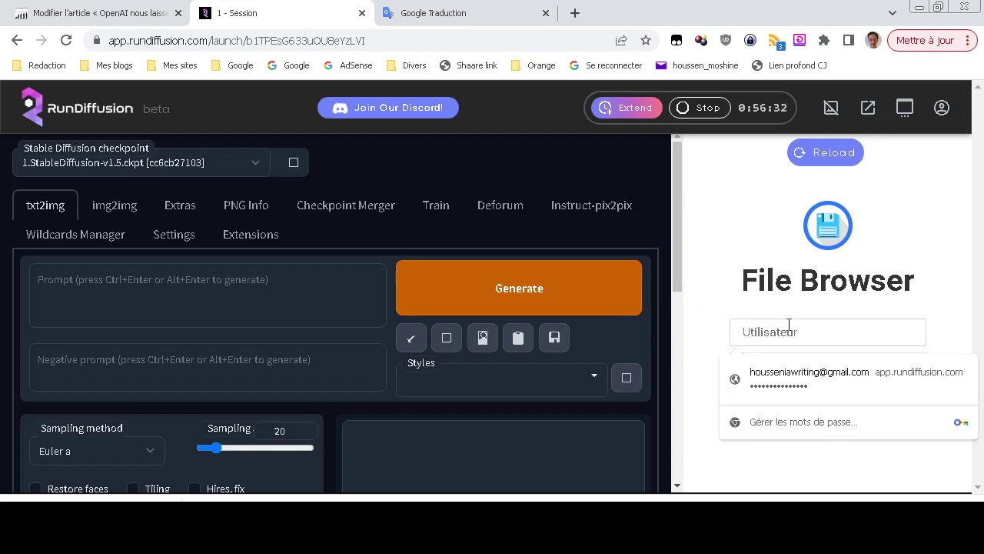
{"action": "type", "text": "sduser"}
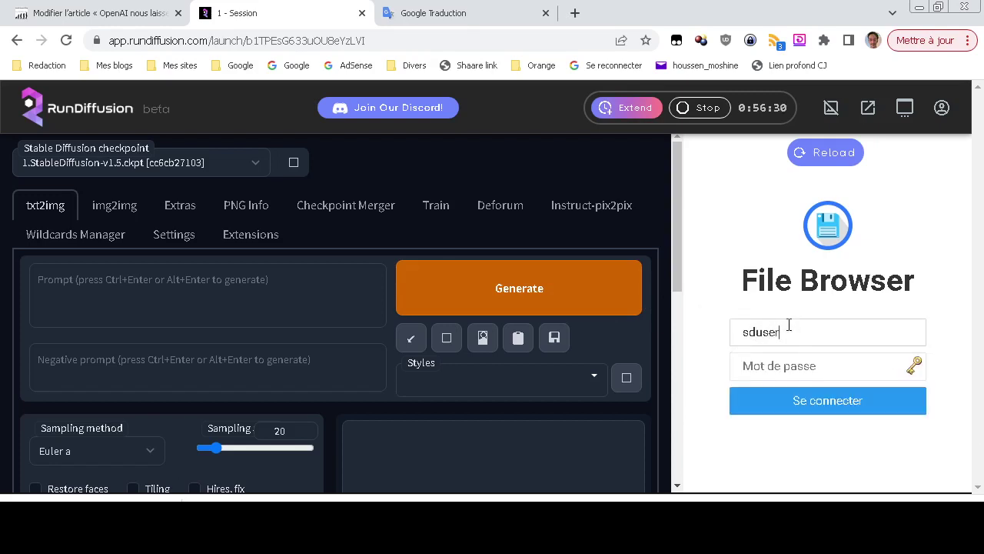
{"action": "key", "text": "Tab"}
{"action": "type", "text": "•••••••••"}
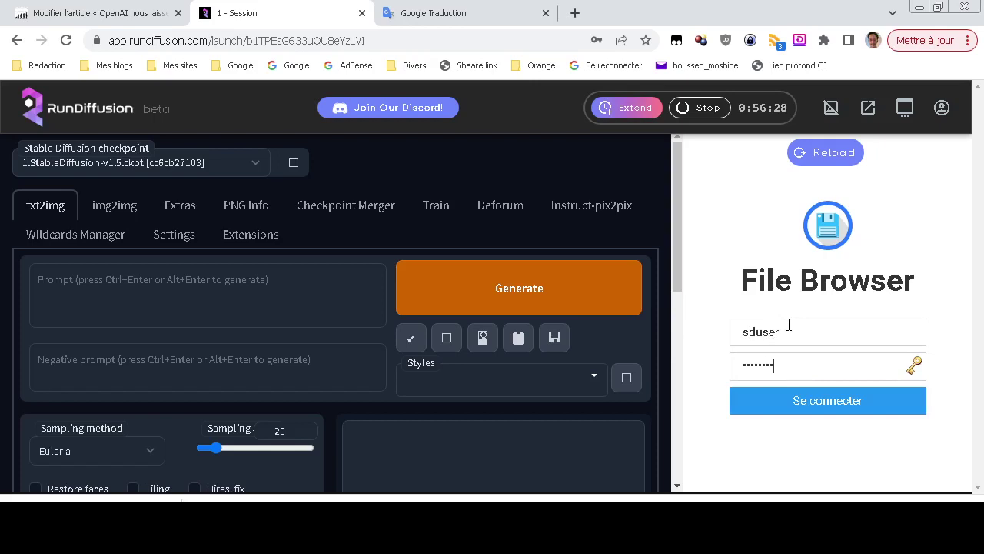
{"action": "left_click", "coordinate": [837, 412]}
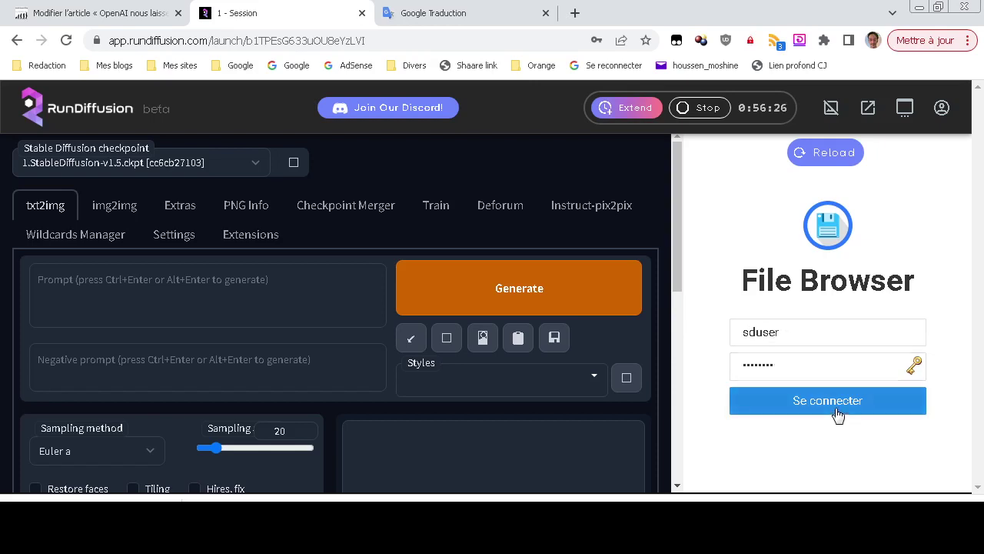
{"action": "left_click", "coordinate": [613, 256]}
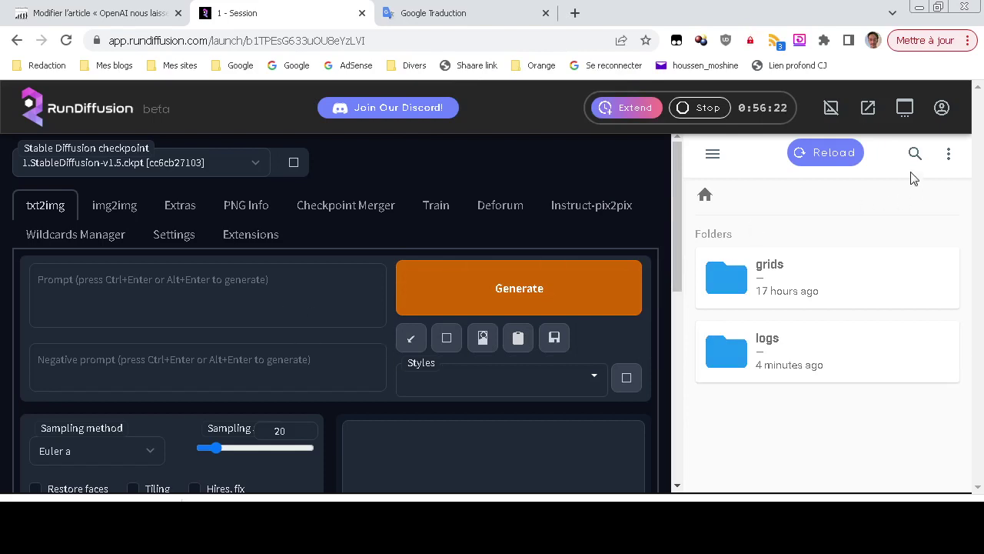
Step: Hide the File Browser so the Stable Diffusion interface uses the full page width
{"action": "left_click", "coordinate": [831, 107]}
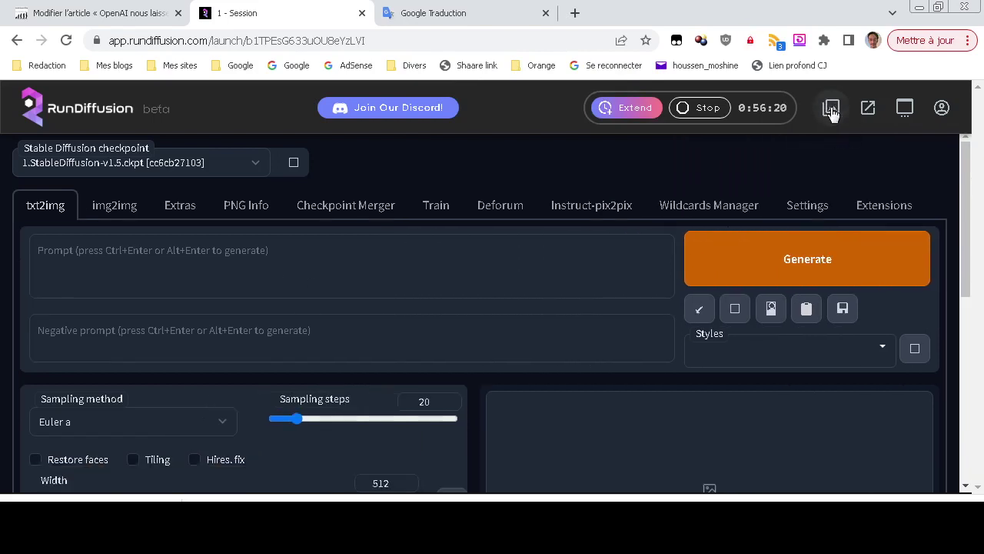
{"action": "left_click", "coordinate": [830, 109]}
{"action": "left_click", "coordinate": [831, 111]}
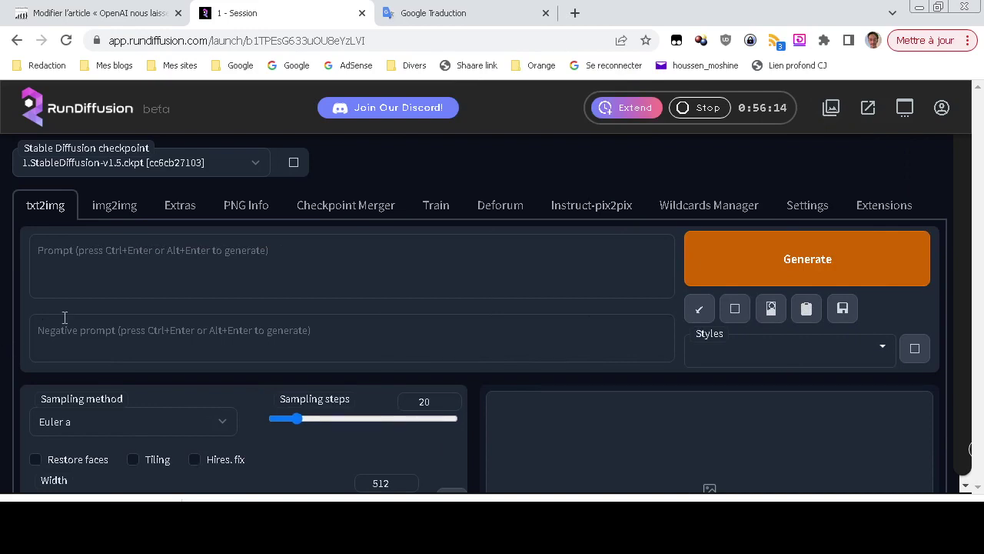
Step: Look through the txt2img generation settings and the Extras scaling, upscaler, GFPGAN and CodeFormer options
{"action": "scroll", "coordinate": [449, 295], "scroll_direction": "down", "scroll_amount": 2}
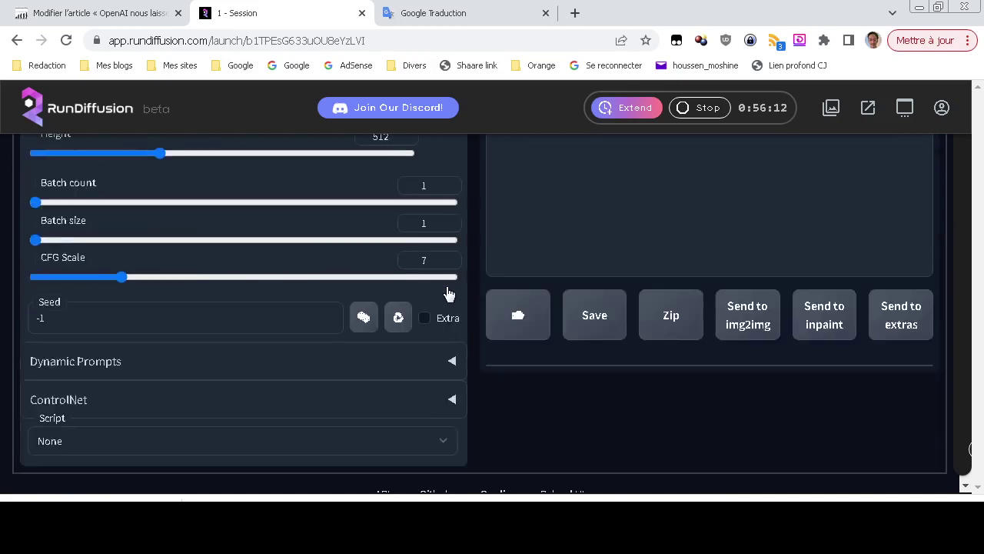
{"action": "scroll", "coordinate": [445, 286], "scroll_direction": "down", "scroll_amount": 1}
{"action": "scroll", "coordinate": [517, 378], "scroll_direction": "up", "scroll_amount": 5}
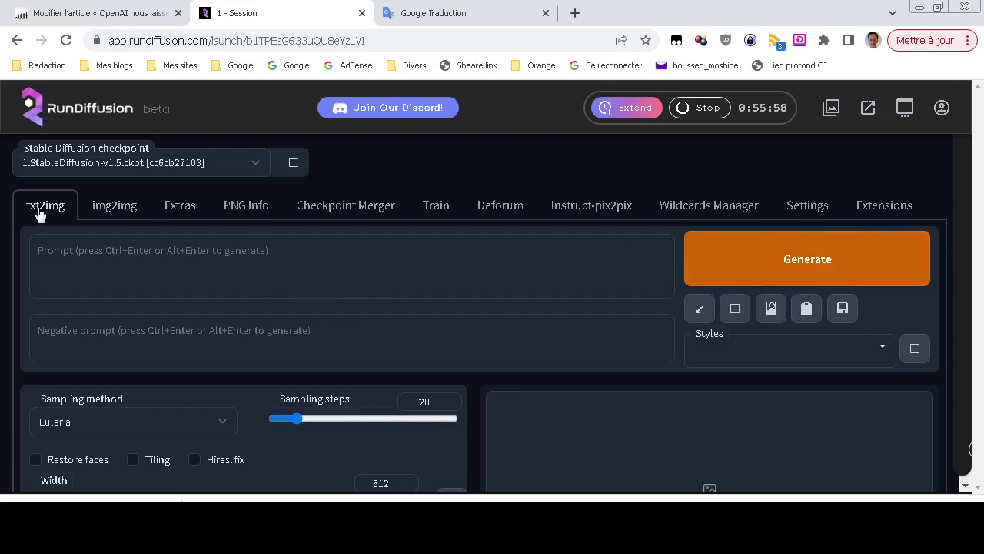
{"action": "left_click", "coordinate": [189, 220]}
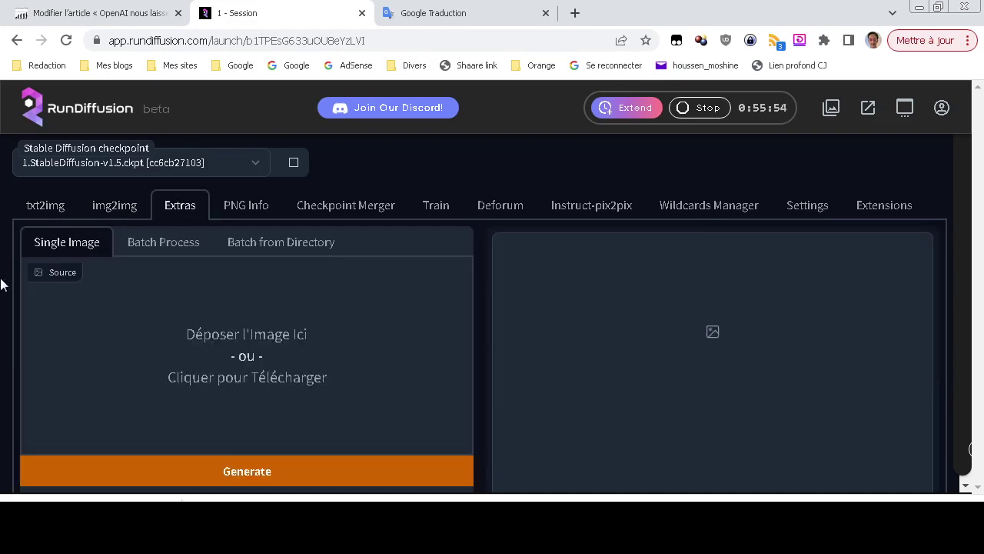
{"action": "scroll", "coordinate": [2, 284], "scroll_direction": "down", "scroll_amount": 4}
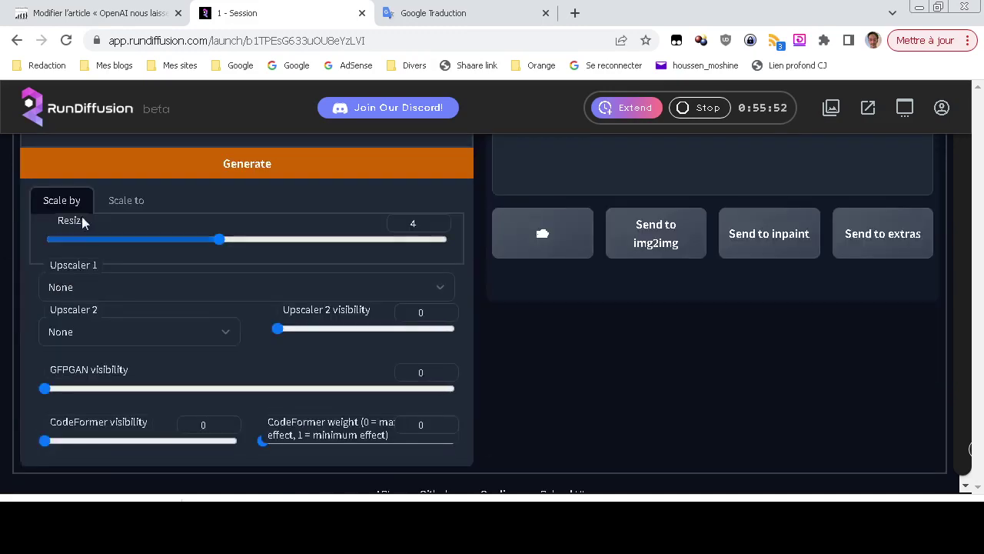
{"action": "scroll", "coordinate": [88, 315], "scroll_direction": "up", "scroll_amount": 4}
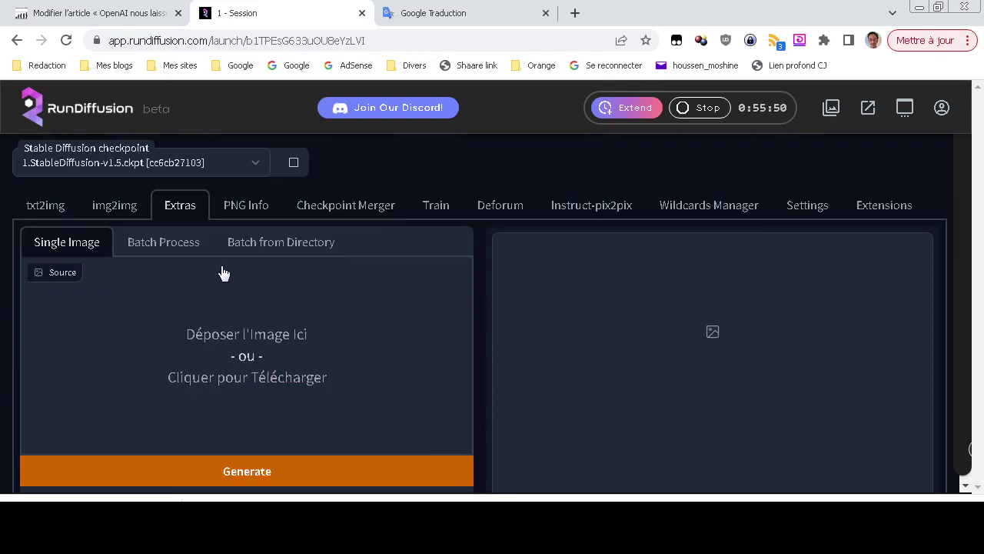
Step: Examine the PNG Info, Checkpoint Merger, Train, Deforum and Instruct-pix2pix sections
{"action": "left_click", "coordinate": [247, 206]}
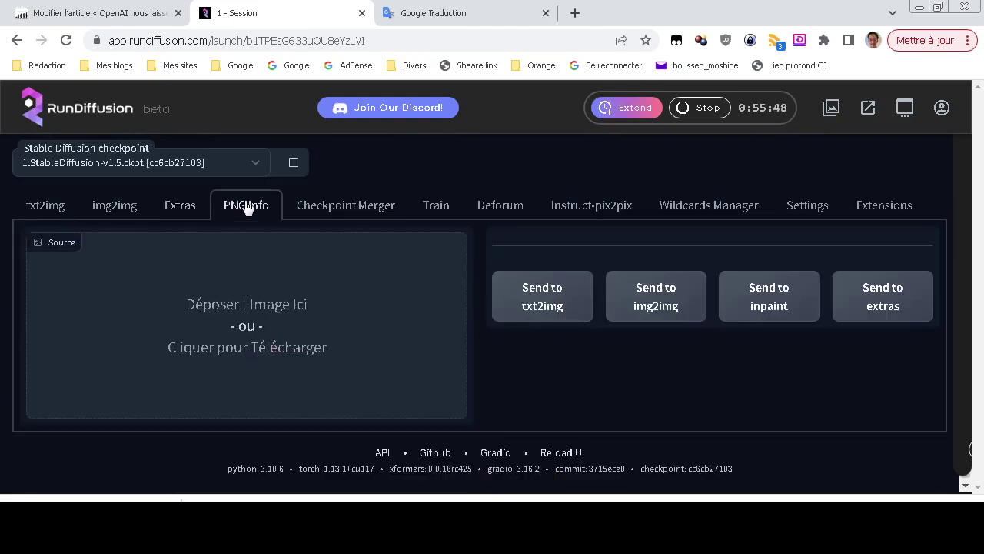
{"action": "left_click", "coordinate": [360, 209]}
{"action": "left_click", "coordinate": [444, 217]}
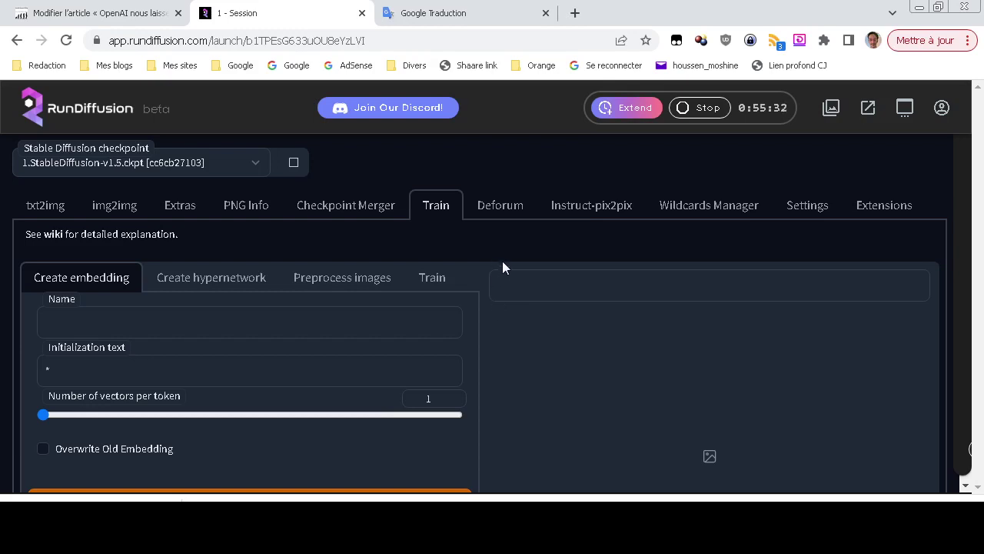
{"action": "left_click", "coordinate": [497, 209]}
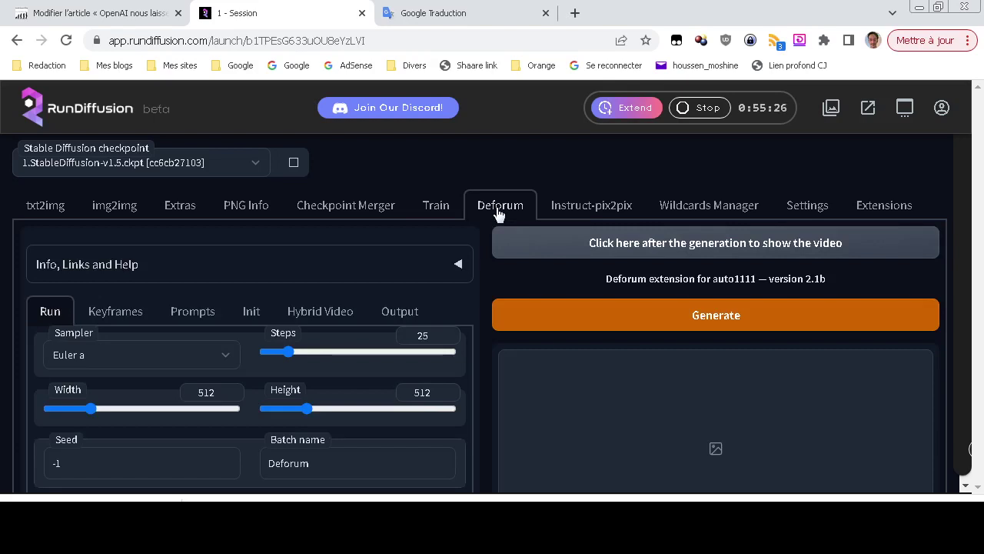
{"action": "left_click", "coordinate": [596, 220]}
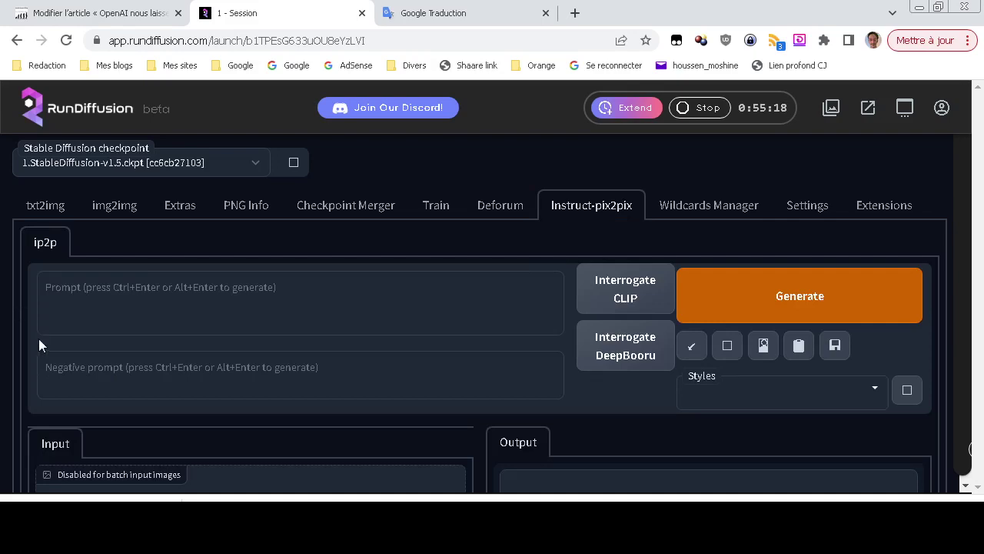
{"action": "scroll", "coordinate": [39, 345], "scroll_direction": "down", "scroll_amount": 4}
{"action": "scroll", "coordinate": [198, 332], "scroll_direction": "up", "scroll_amount": 4}
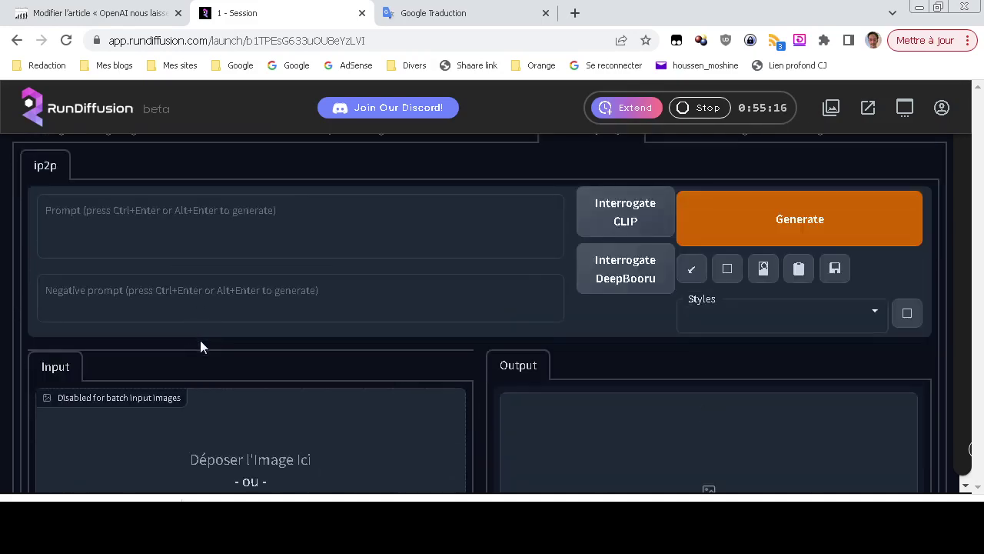
Step: Return to txt2img and browse the available Stable Diffusion checkpoints, keeping 1.StableDiffusion-v1.5.ckpt selected
{"action": "left_click", "coordinate": [45, 208]}
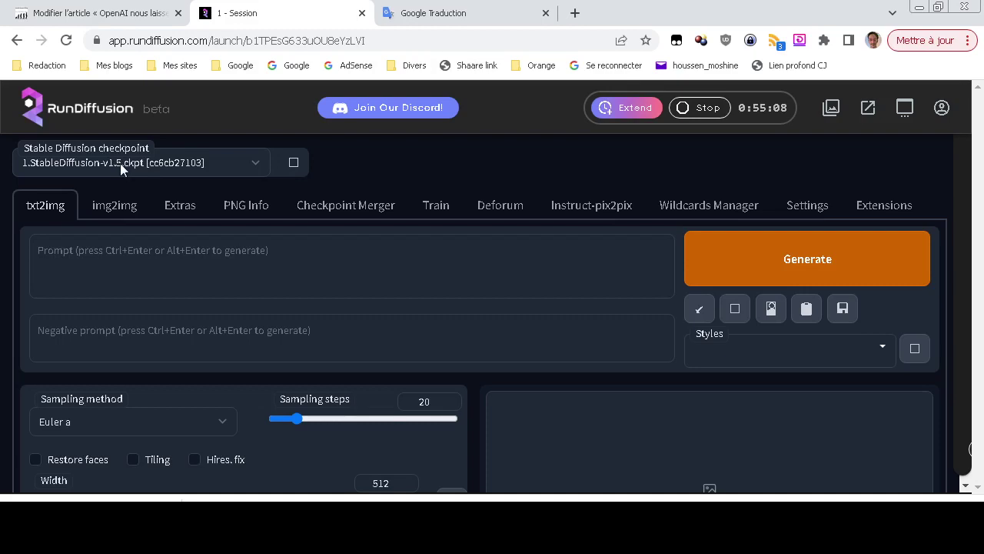
{"action": "left_click", "coordinate": [256, 170]}
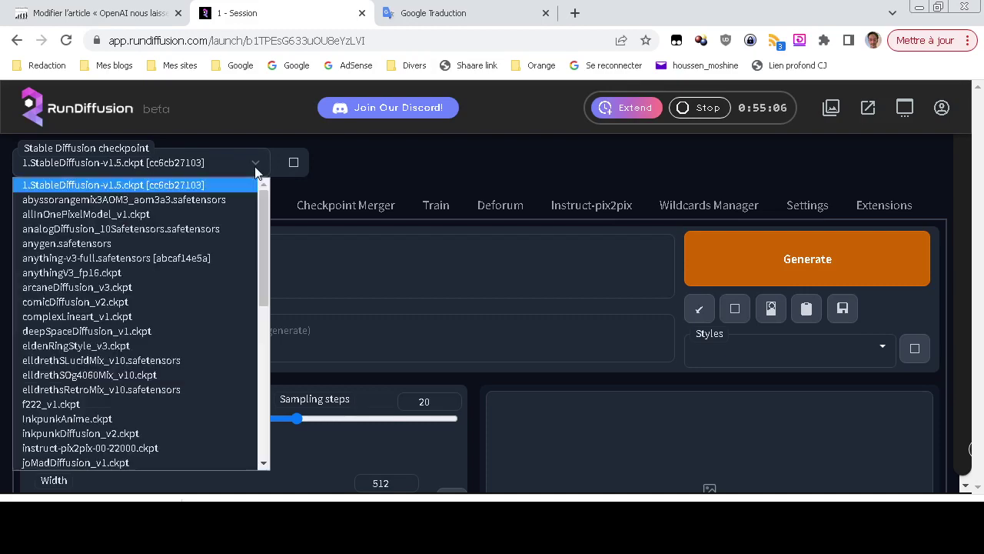
{"action": "scroll", "coordinate": [235, 234], "scroll_direction": "down", "scroll_amount": 6}
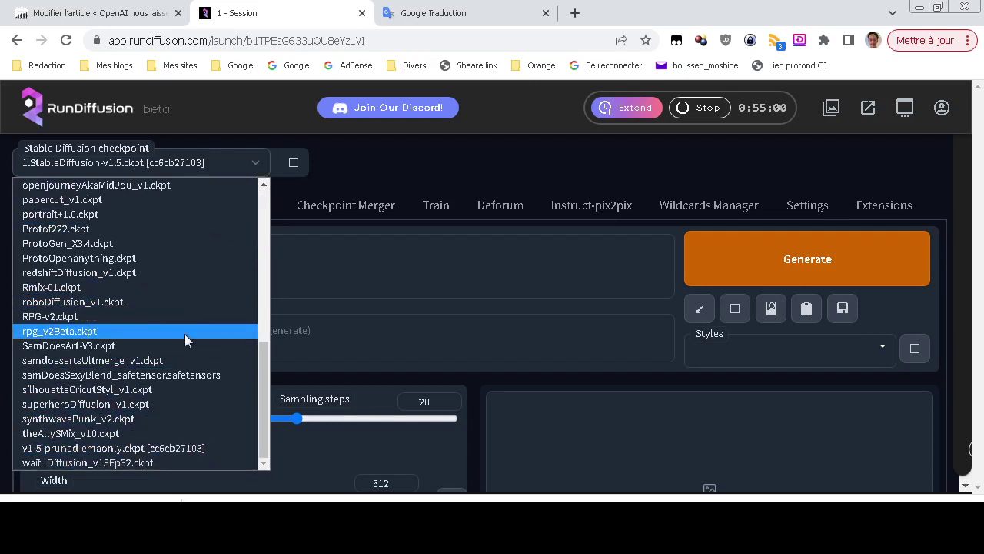
{"action": "scroll", "coordinate": [187, 336], "scroll_direction": "up", "scroll_amount": 10}
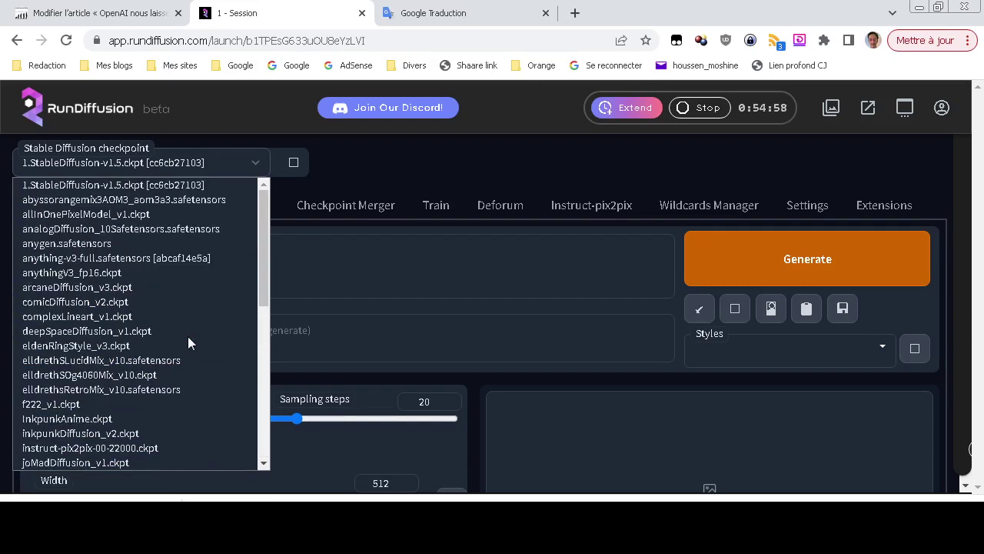
{"action": "left_click", "coordinate": [0, 243]}
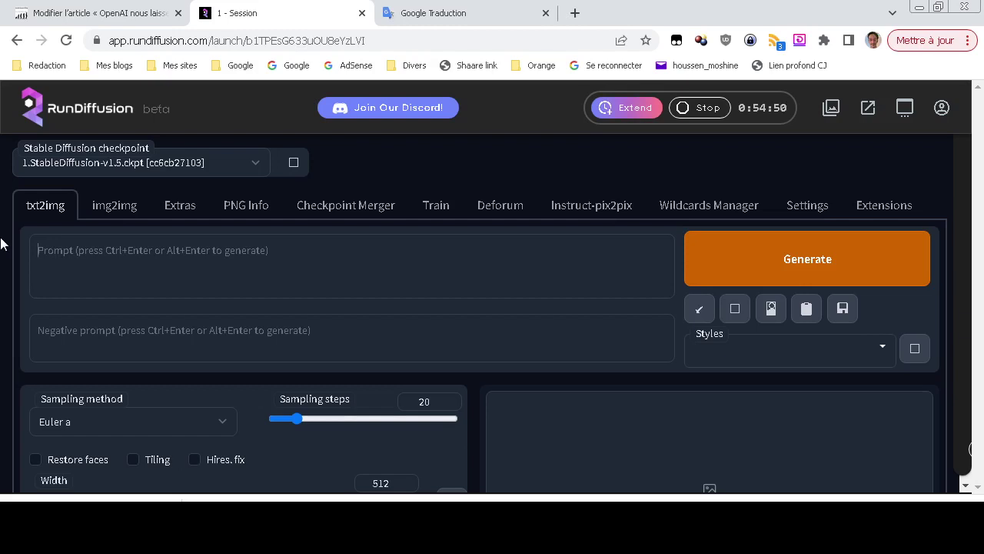
{"action": "left_click", "coordinate": [106, 164]}
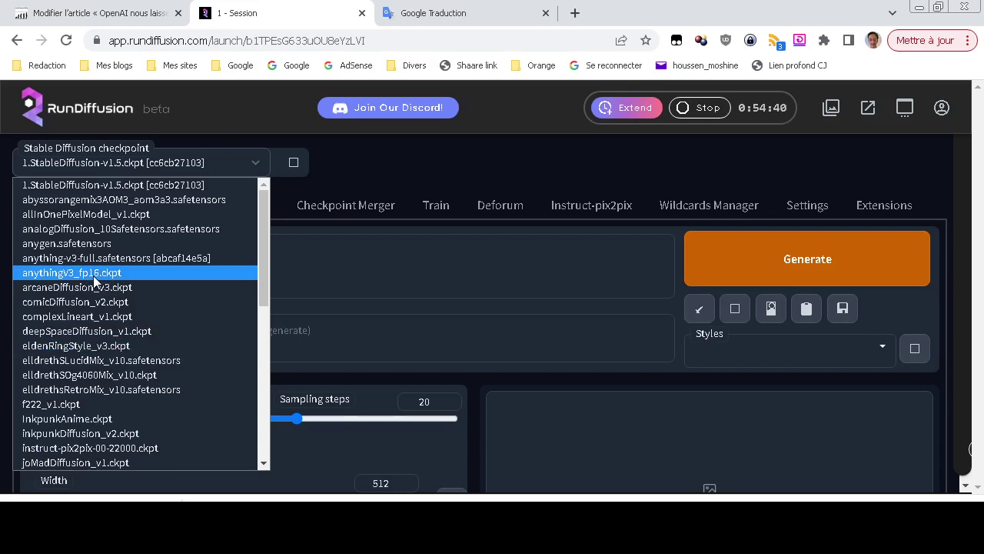
{"action": "scroll", "coordinate": [94, 282], "scroll_direction": "down", "scroll_amount": 2}
{"action": "scroll", "coordinate": [91, 269], "scroll_direction": "up", "scroll_amount": 2}
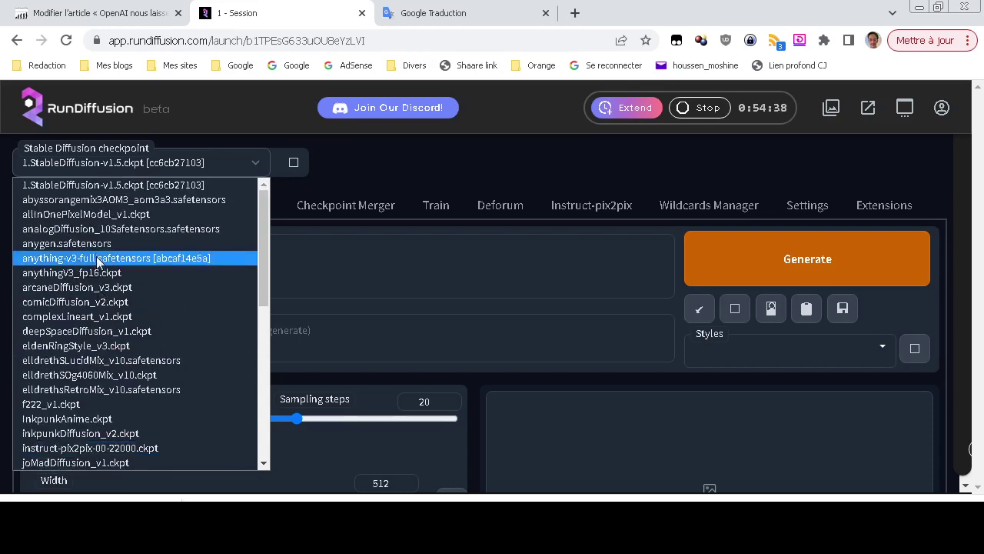
{"action": "scroll", "coordinate": [108, 316], "scroll_direction": "down", "scroll_amount": 4}
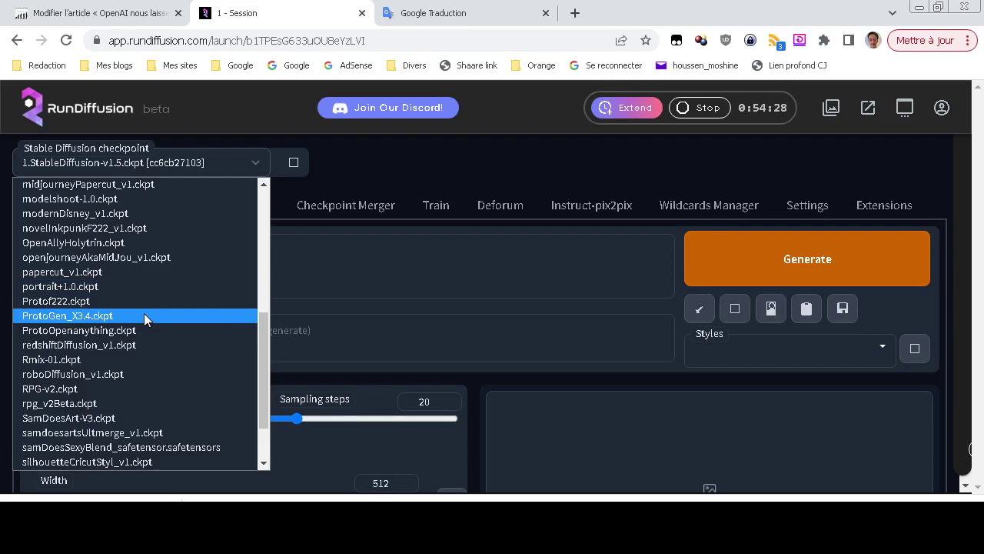
{"action": "scroll", "coordinate": [129, 307], "scroll_direction": "up", "scroll_amount": 2}
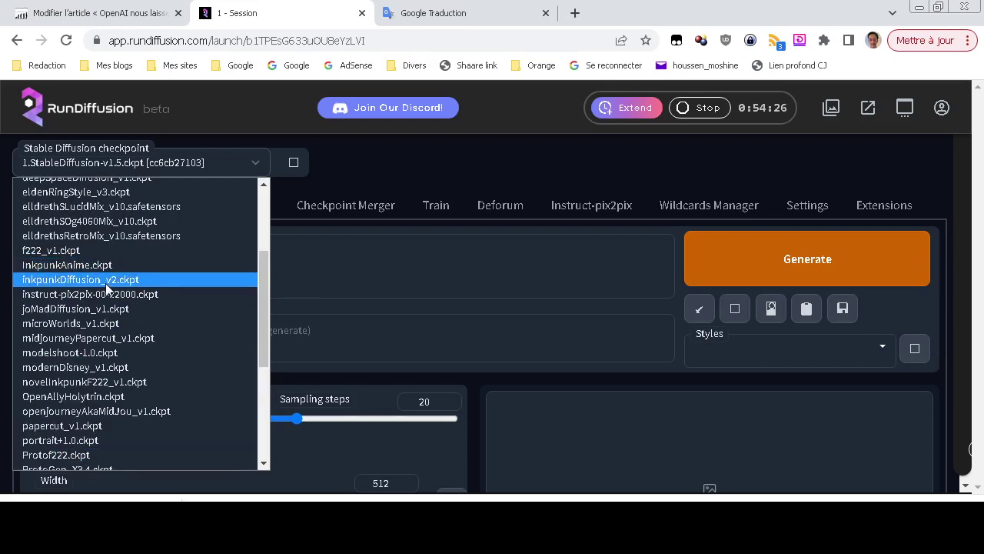
{"action": "left_click", "coordinate": [3, 298]}
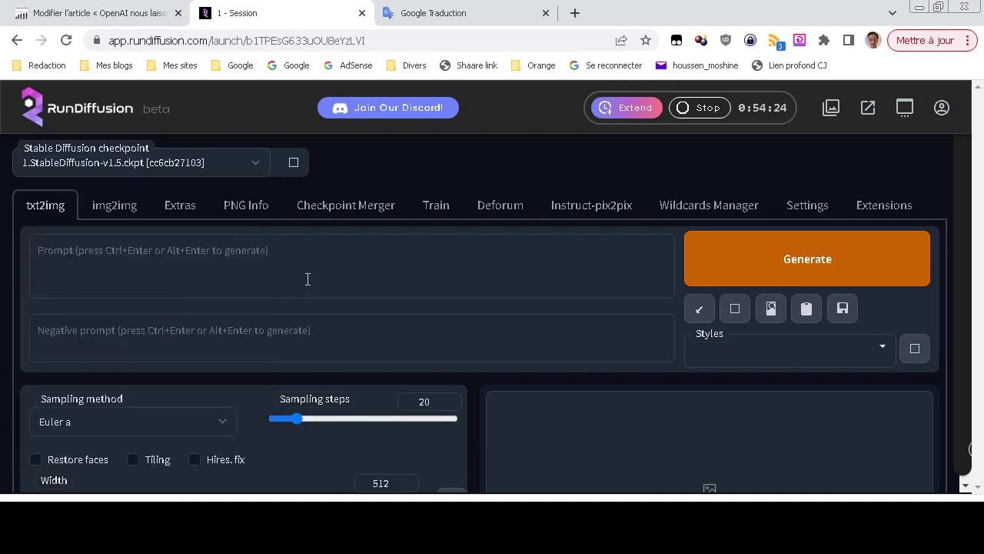
Step: Open civitai.com in a new browser tab and turn on blurring for the 18+ model previews
{"action": "left_click", "coordinate": [575, 13]}
{"action": "type", "text": "civ"}
{"action": "key", "text": "Return"}
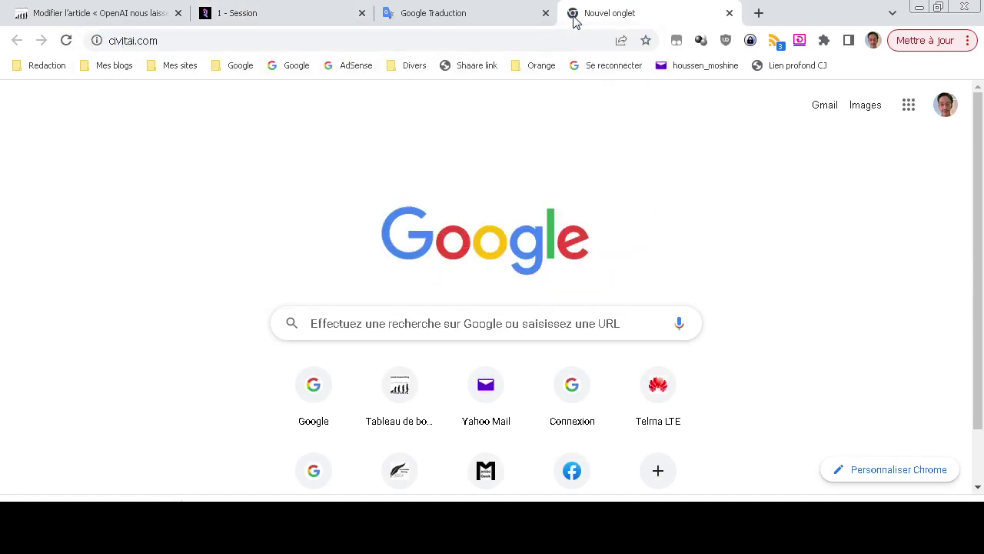
{"action": "left_click", "coordinate": [272, 11]}
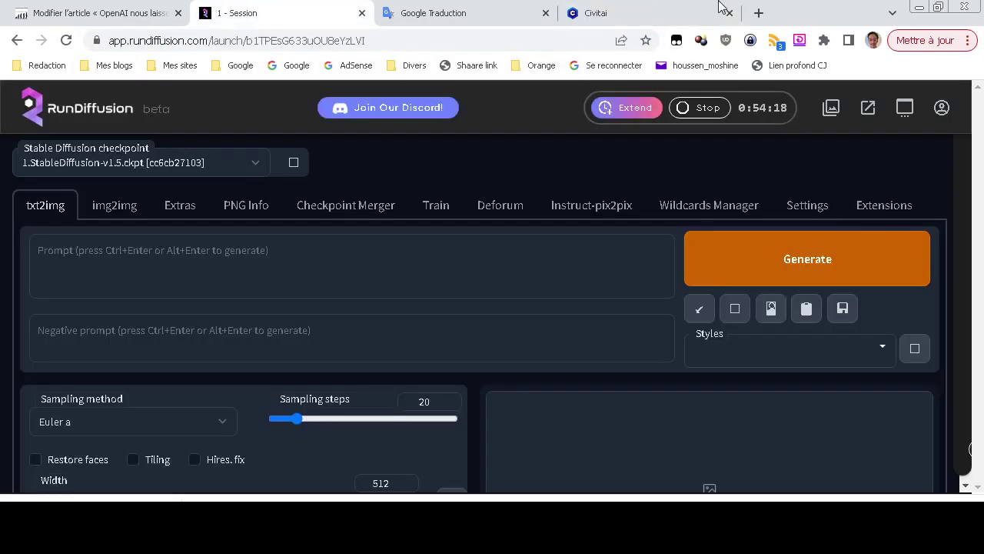
{"action": "left_click", "coordinate": [607, 9]}
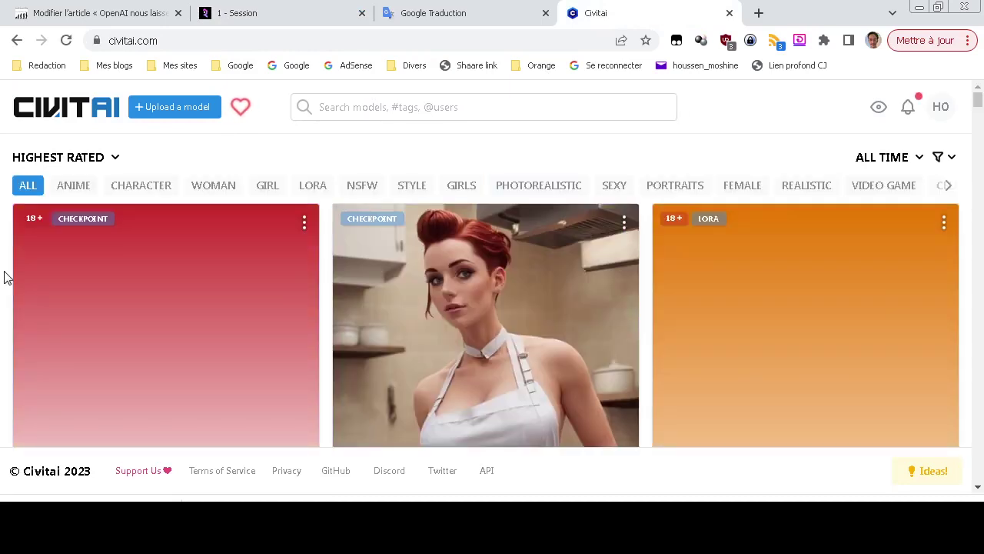
{"action": "left_click", "coordinate": [939, 112]}
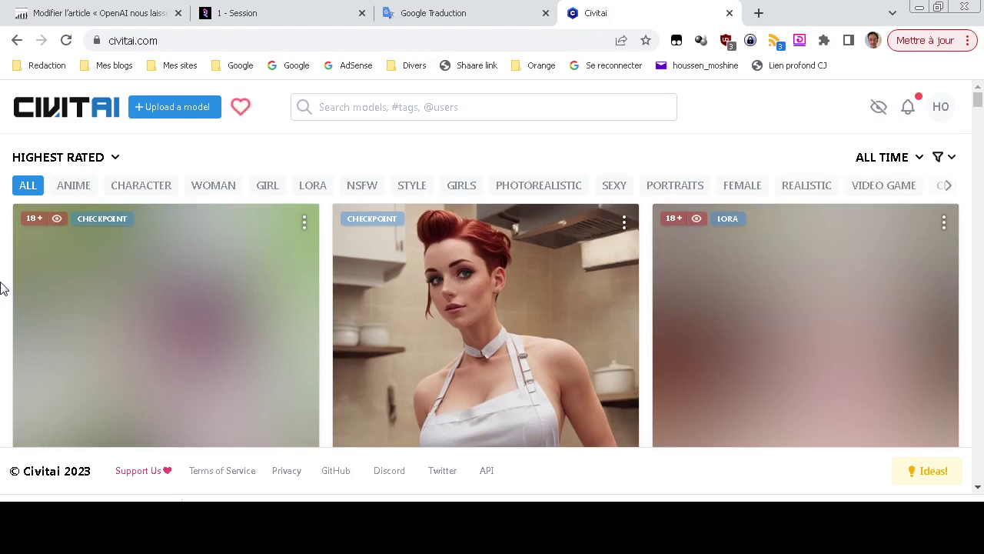
Step: Browse the highest-rated Civitai models and open the Deliberate model's page
{"action": "scroll", "coordinate": [4, 287], "scroll_direction": "down", "scroll_amount": 2}
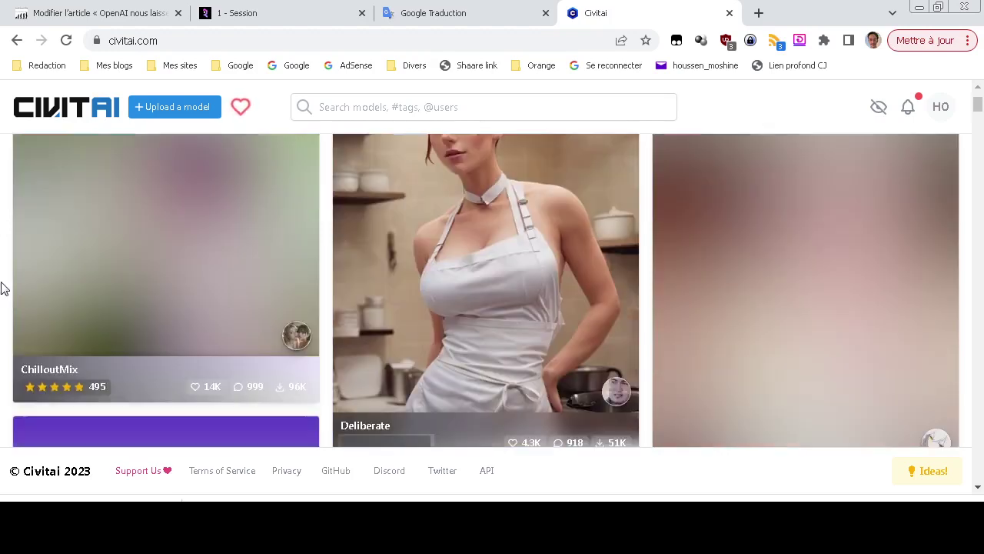
{"action": "scroll", "coordinate": [595, 290], "scroll_direction": "up", "scroll_amount": 2}
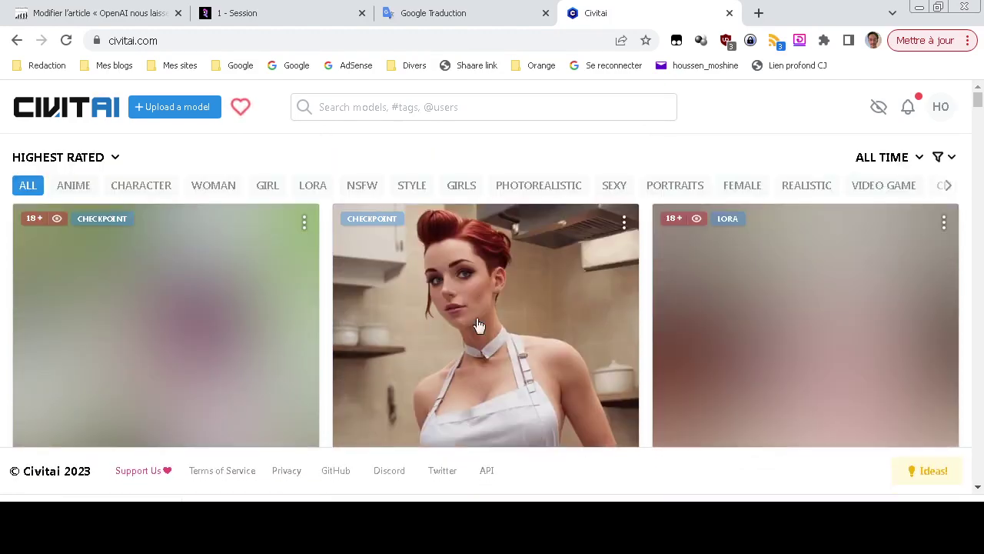
{"action": "scroll", "coordinate": [485, 308], "scroll_direction": "down", "scroll_amount": 2}
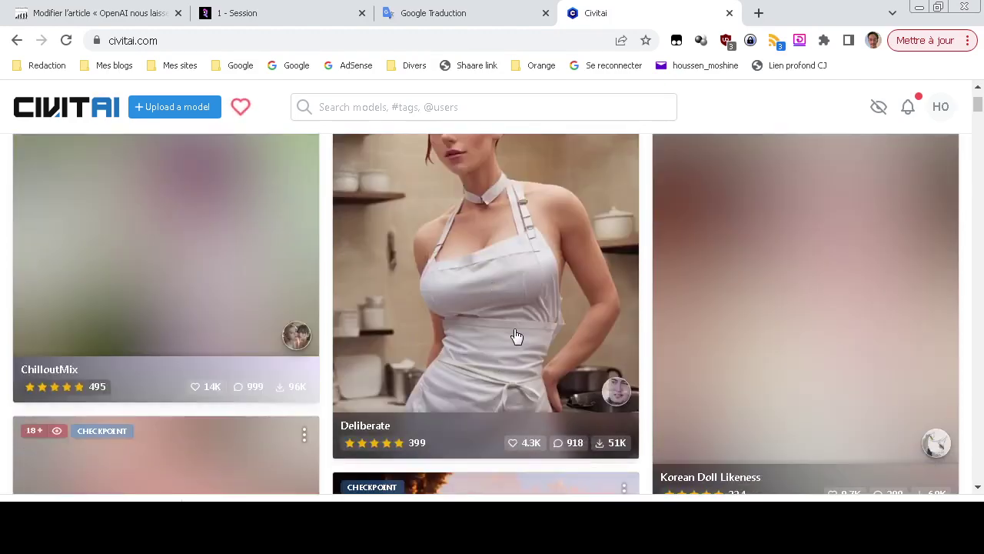
{"action": "scroll", "coordinate": [520, 336], "scroll_direction": "up", "scroll_amount": 2}
{"action": "left_click", "coordinate": [298, 7]}
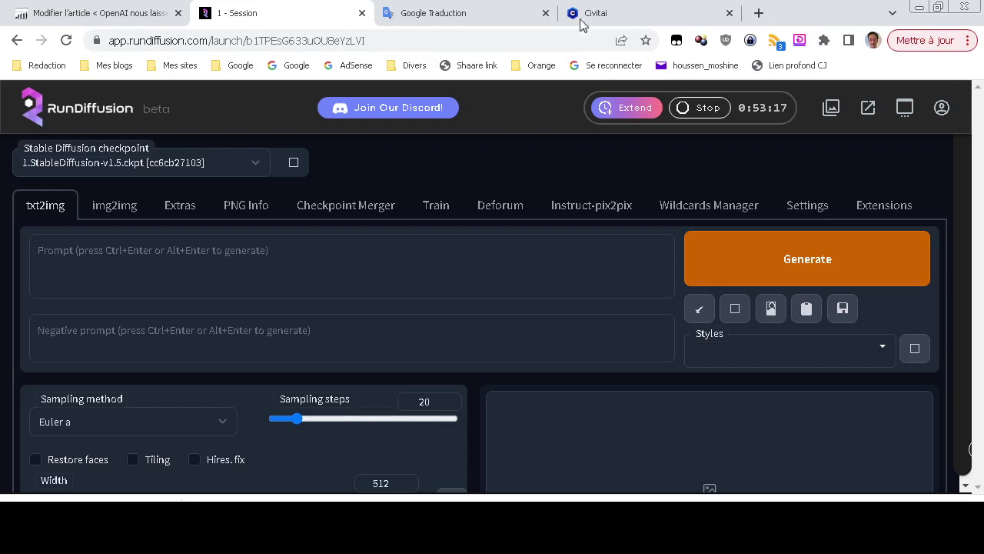
{"action": "left_click", "coordinate": [684, 7]}
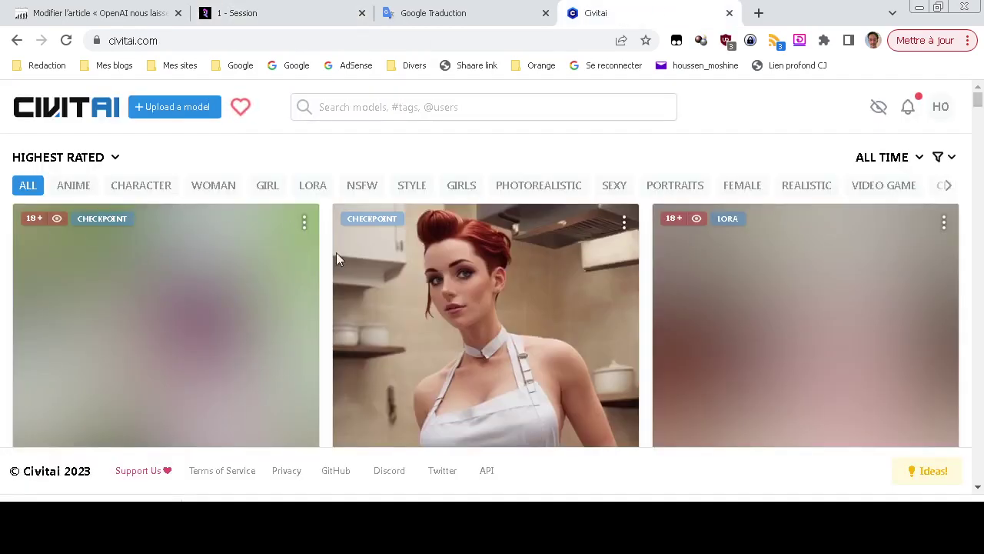
{"action": "left_click", "coordinate": [471, 314]}
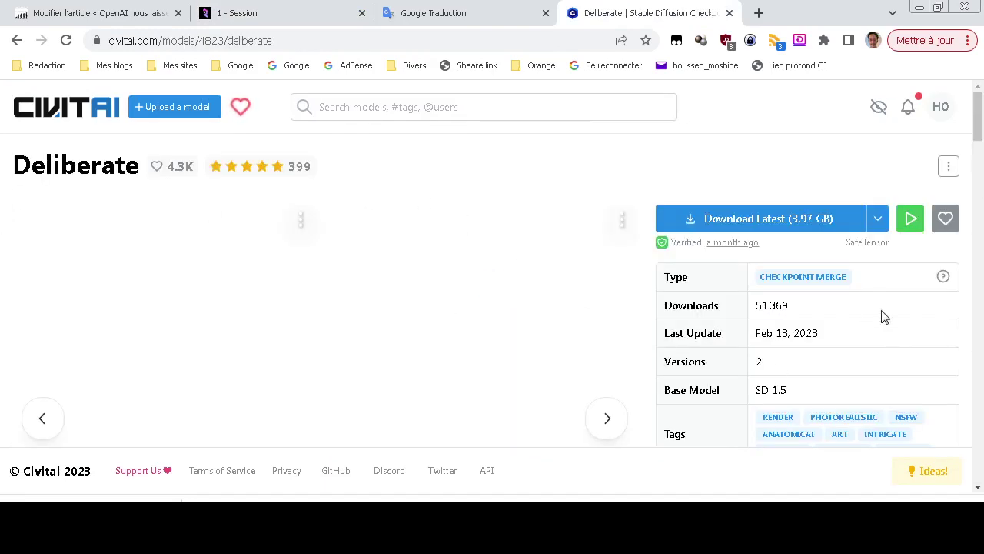
Step: Return to the RunDiffusion session and select the anythingV3_fp16.ckpt checkpoint
{"action": "left_click", "coordinate": [312, 9]}
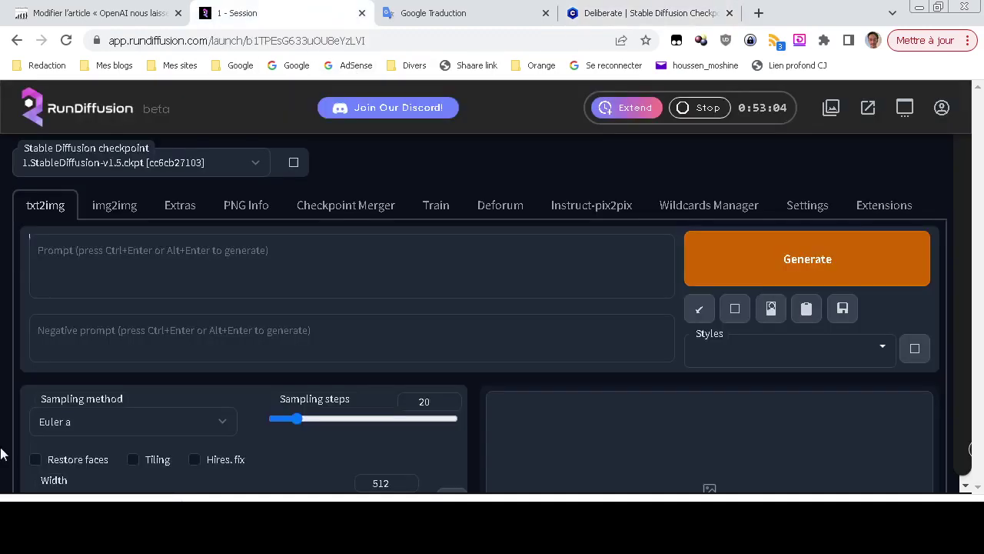
{"action": "left_click", "coordinate": [165, 160]}
{"action": "left_click", "coordinate": [165, 161]}
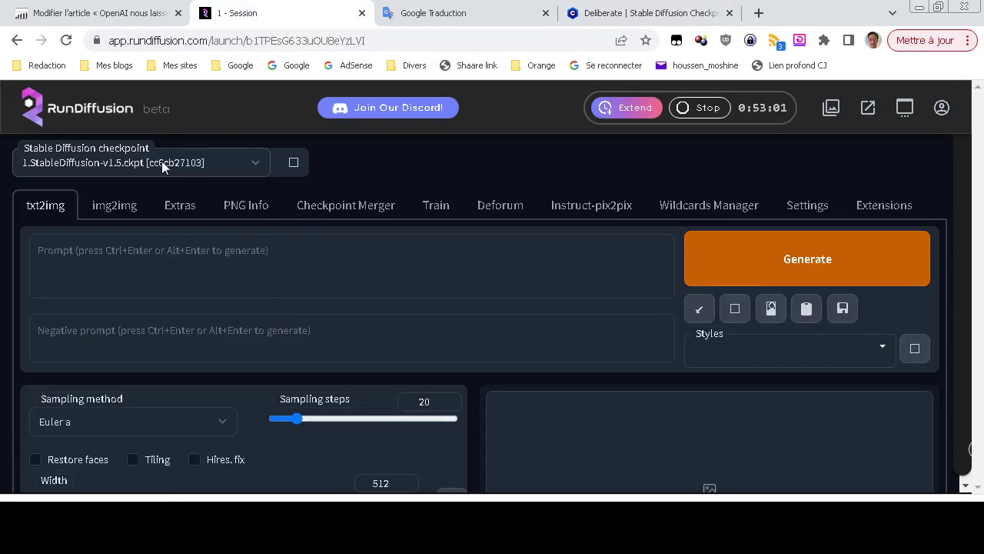
{"action": "left_click", "coordinate": [184, 162]}
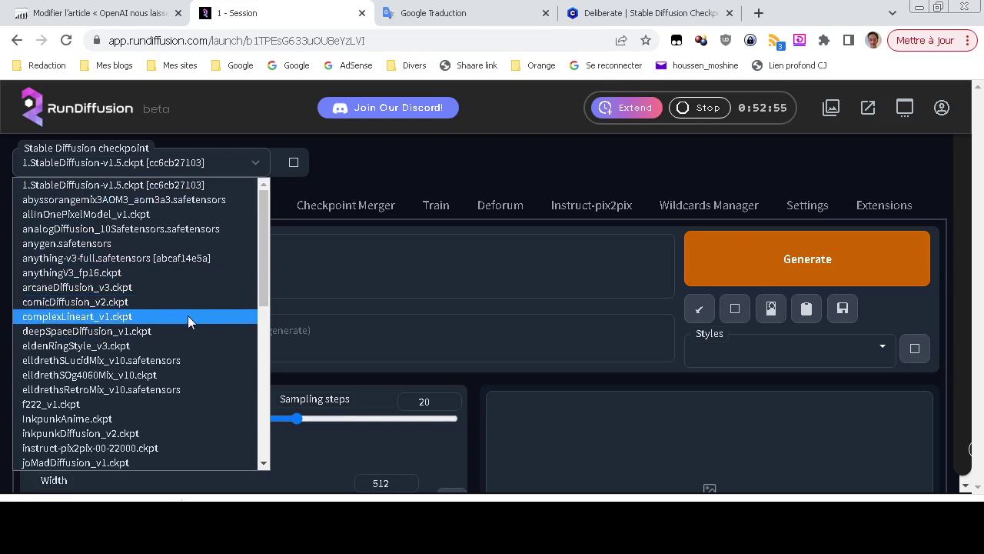
{"action": "left_click", "coordinate": [186, 276]}
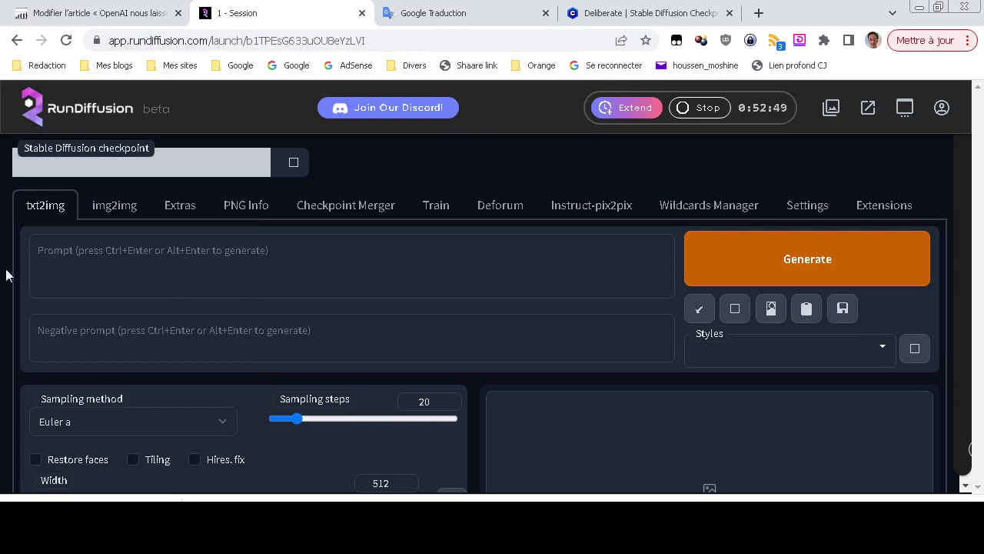
{"action": "left_click", "coordinate": [241, 271]}
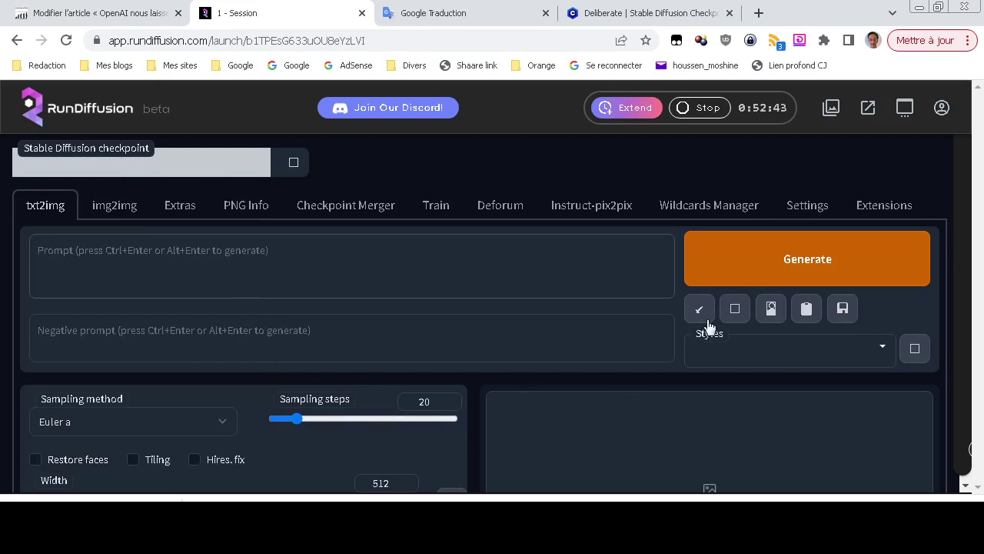
{"action": "left_click", "coordinate": [564, 334]}
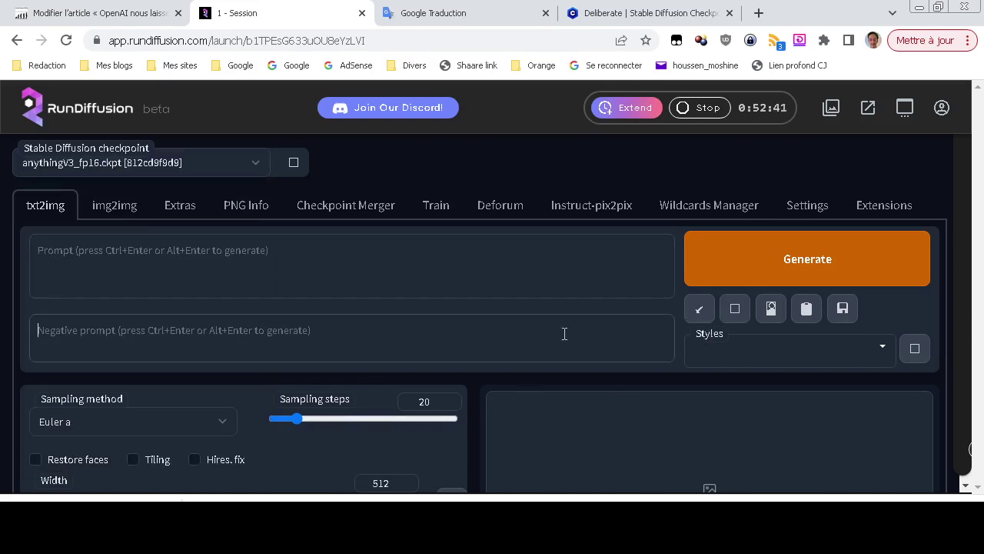
Step: Enter the txt2img prompt "A beautiful woman in a park, summer, photorealistic, max detail"
{"action": "left_click", "coordinate": [331, 276]}
{"action": "type", "text": "A"}
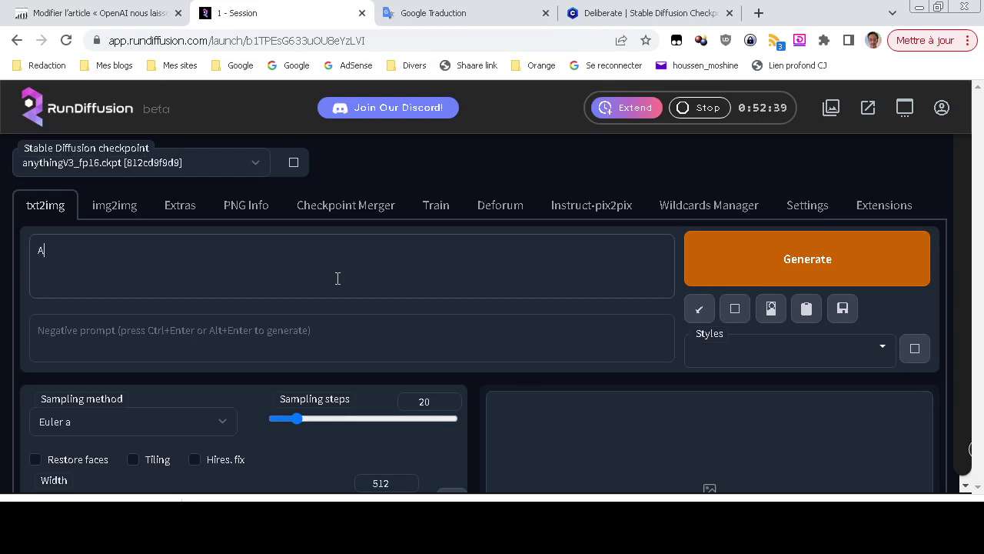
{"action": "type", "text": " beautiof"}
{"action": "key", "text": "BackSpace"}
{"action": "key", "text": "BackSpace"}
{"action": "key", "text": "BackSpace"}
{"action": "type", "text": "iful woman"}
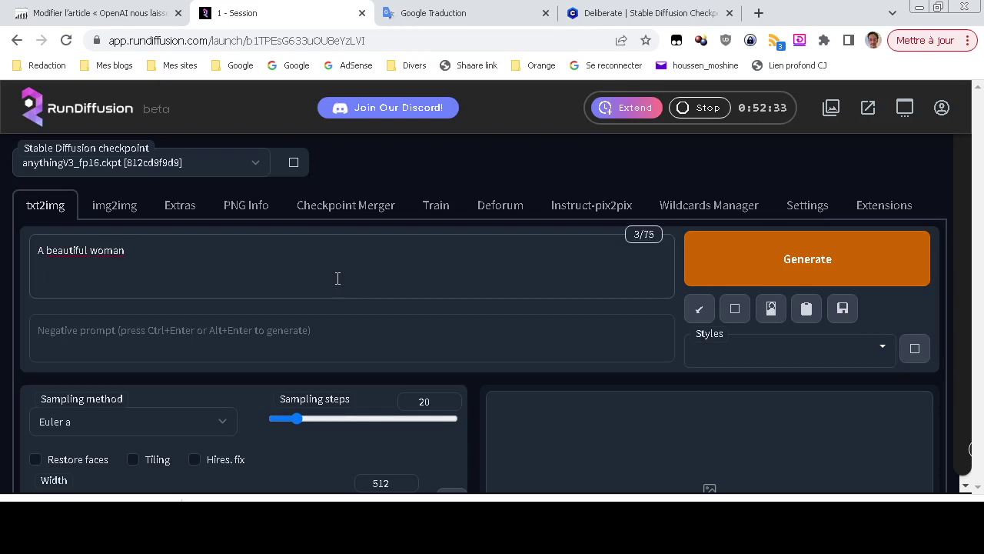
{"action": "type", "text": " in a park, summer, photorealistic, max de"}
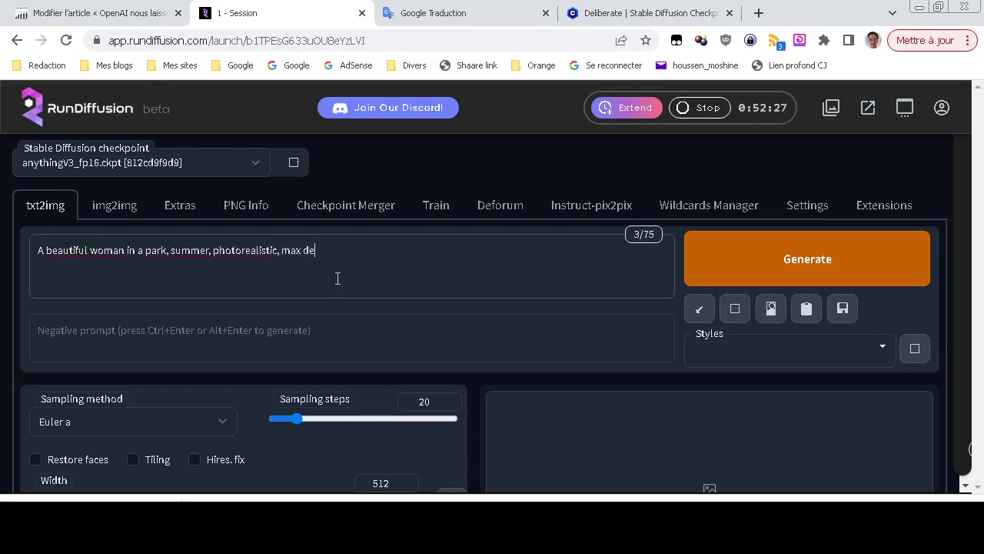
{"action": "type", "text": "tail"}
Step: Copy the line 10 text starting "ugly, distorted, deformed face" from SD.txt in Sublime Text and paste it as the RunDiffusion negative prompt
{"action": "left_click", "coordinate": [503, 334]}
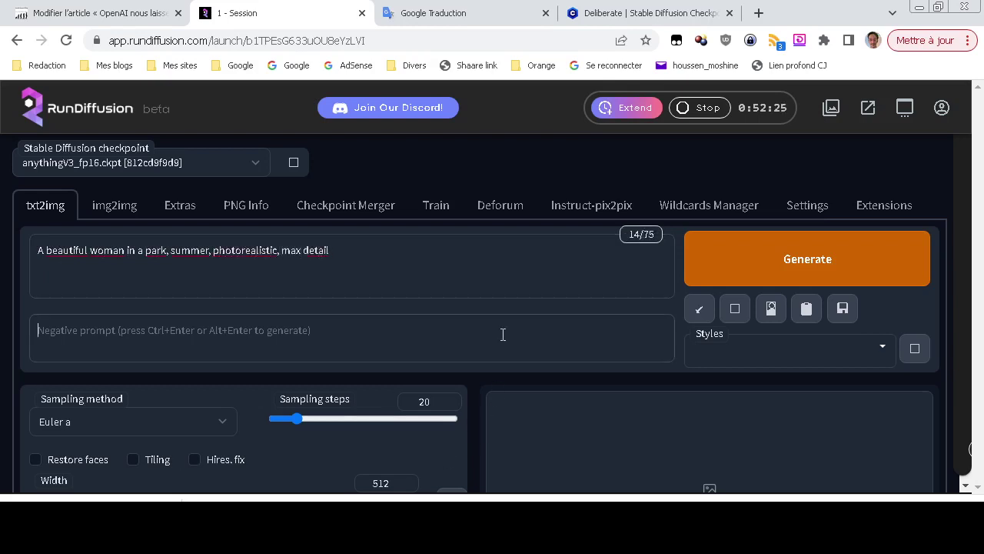
{"action": "left_click", "coordinate": [701, 318]}
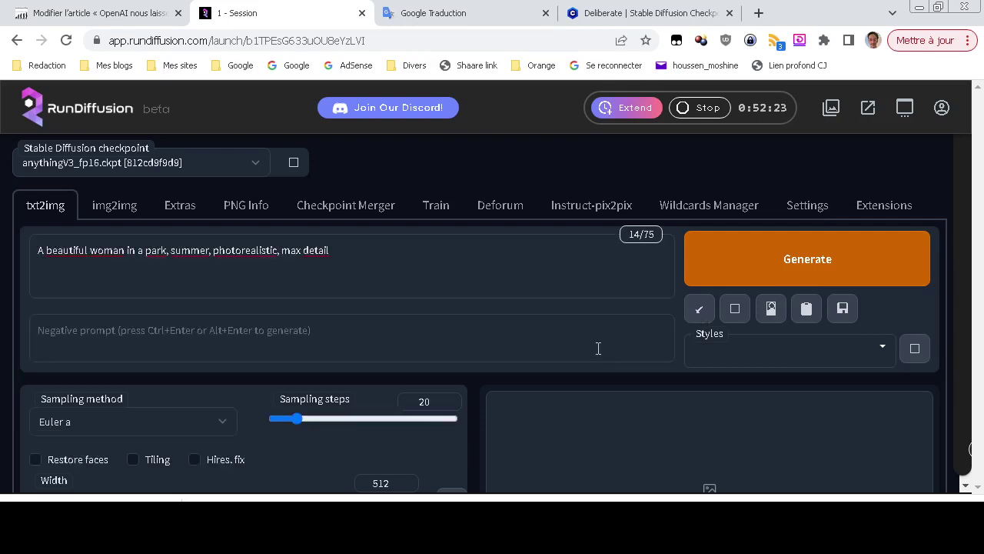
{"action": "left_click", "coordinate": [701, 311]}
{"action": "left_click", "coordinate": [486, 336]}
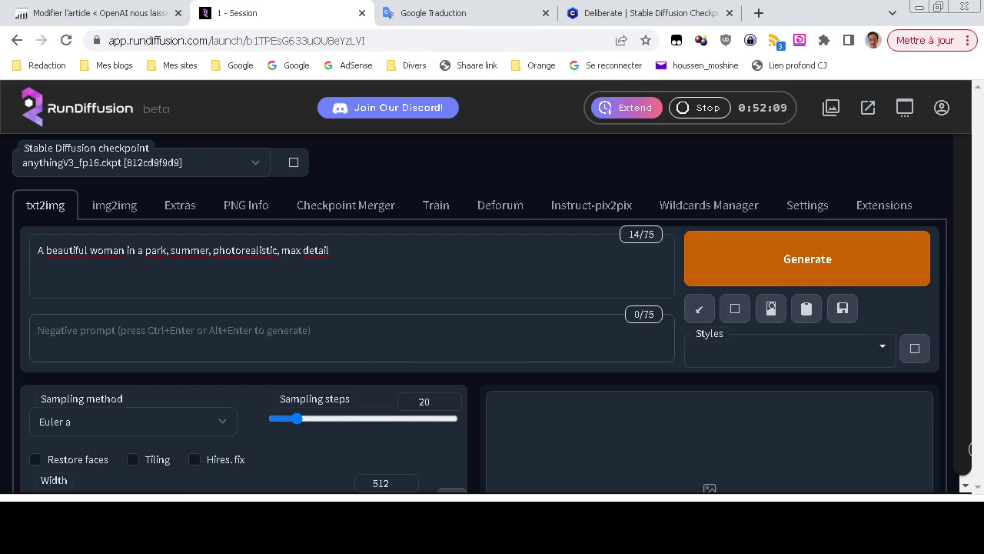
{"action": "key", "text": "alt+Tab"}
{"action": "key", "text": "Return"}
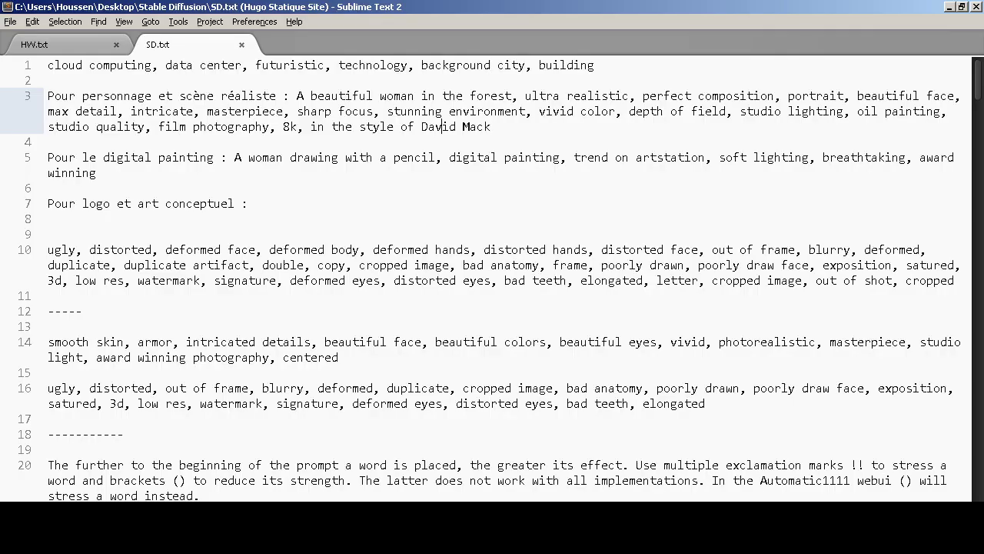
{"action": "triple_click", "coordinate": [297, 249]}
{"action": "key", "text": "ctrl+c"}
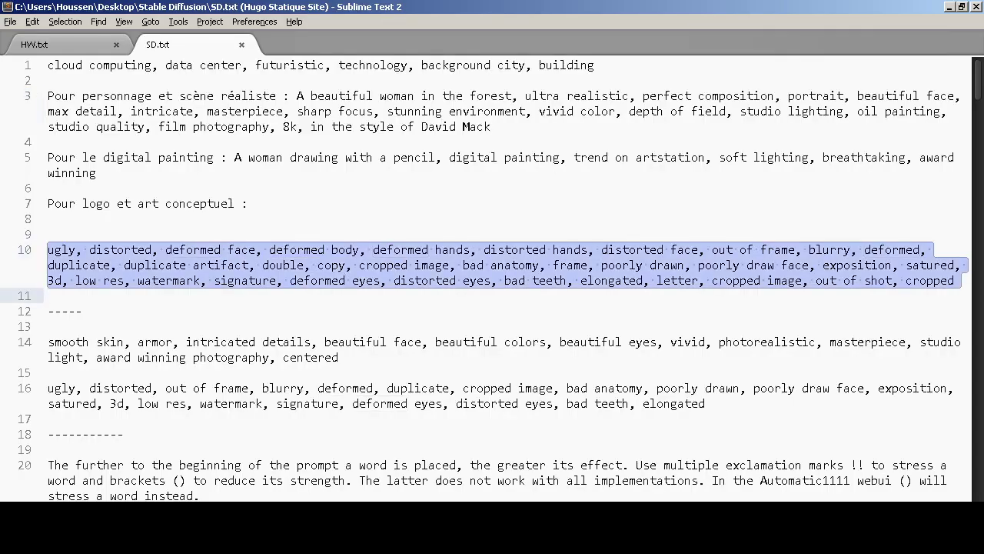
{"action": "key", "text": "alt+Tab"}
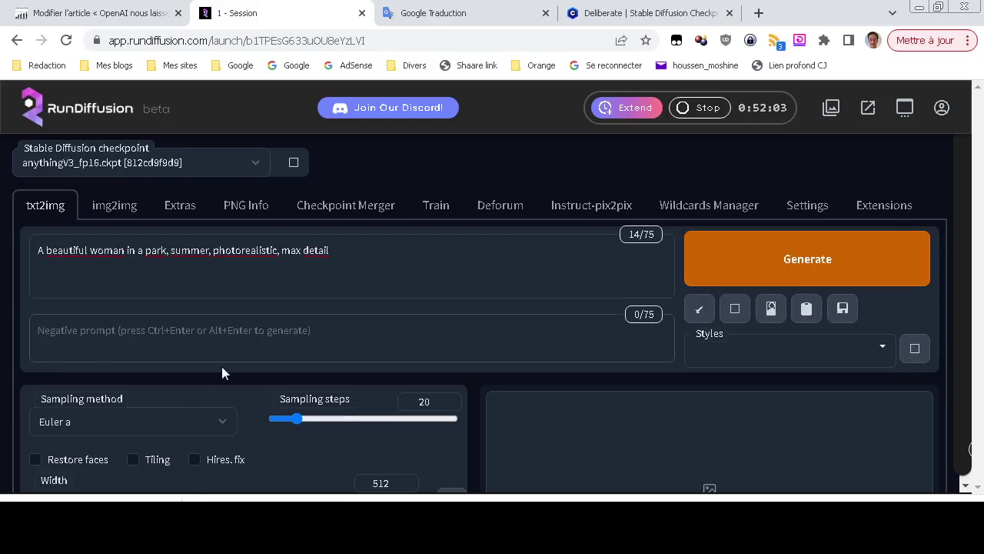
{"action": "key", "text": "ctrl+v"}
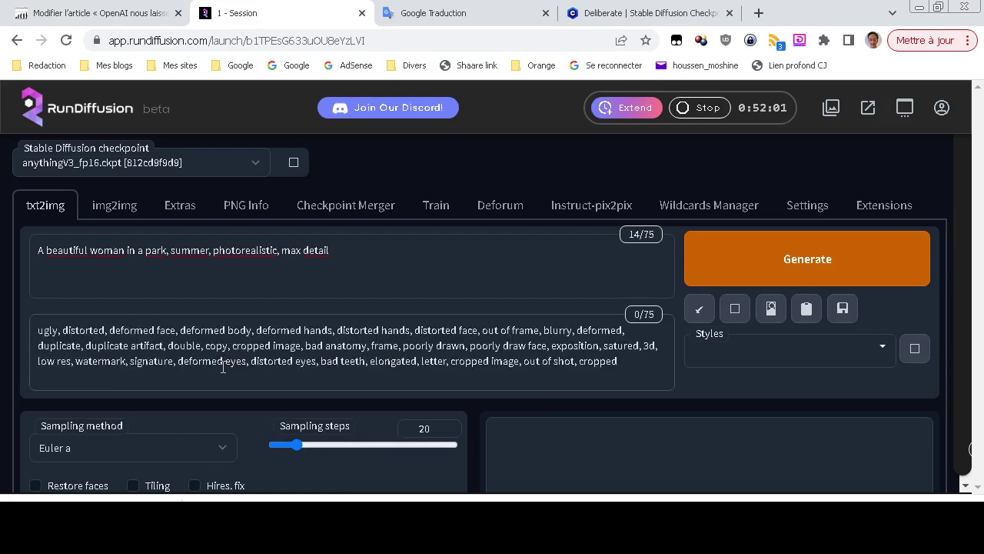
Step: Look through the txt2img sampling, size, batch, CFG scale and seed settings and the ControlNet section
{"action": "scroll", "coordinate": [2, 311], "scroll_direction": "down", "scroll_amount": 2}
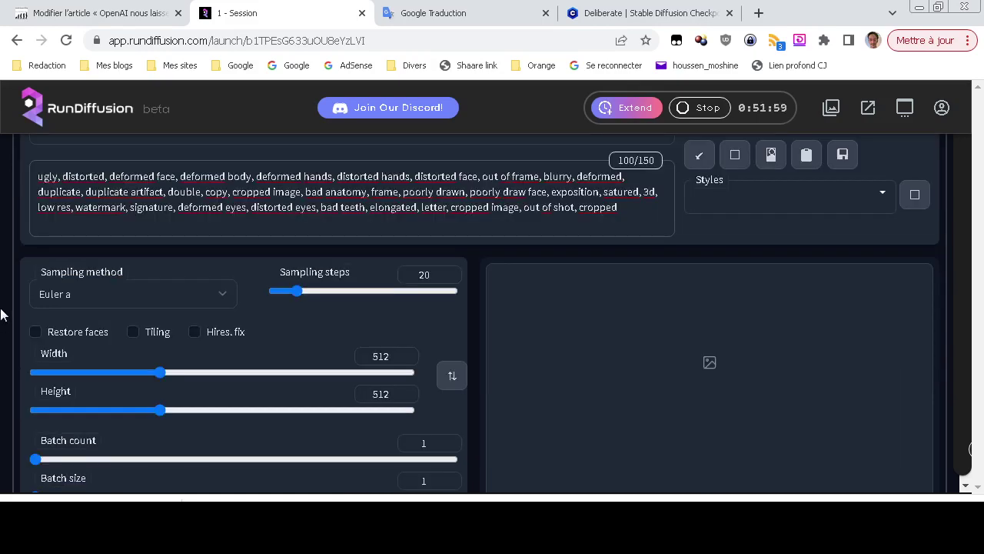
{"action": "scroll", "coordinate": [2, 312], "scroll_direction": "down", "scroll_amount": 1}
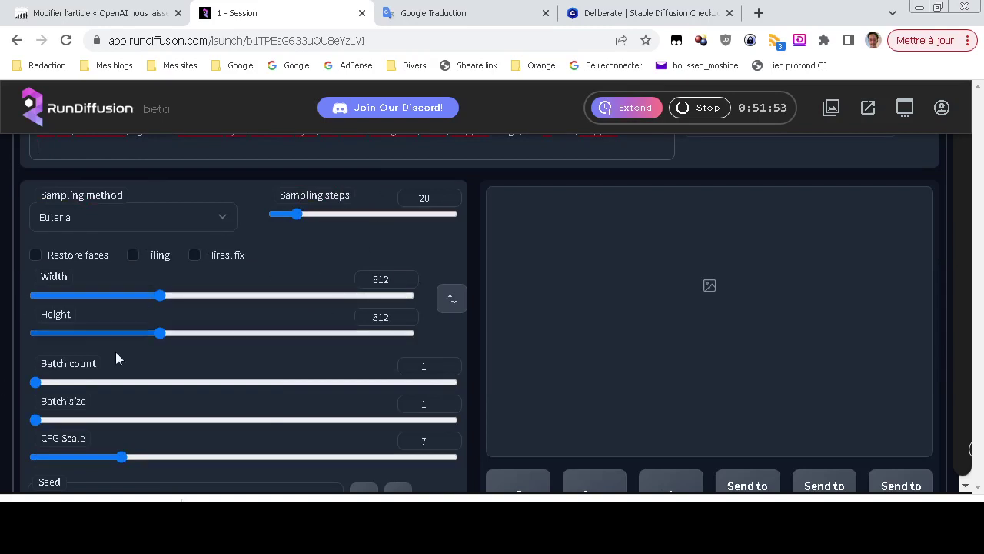
{"action": "scroll", "coordinate": [2, 352], "scroll_direction": "down", "scroll_amount": 1}
{"action": "scroll", "coordinate": [2, 352], "scroll_direction": "down", "scroll_amount": 1}
{"action": "scroll", "coordinate": [2, 352], "scroll_direction": "up", "scroll_amount": 1}
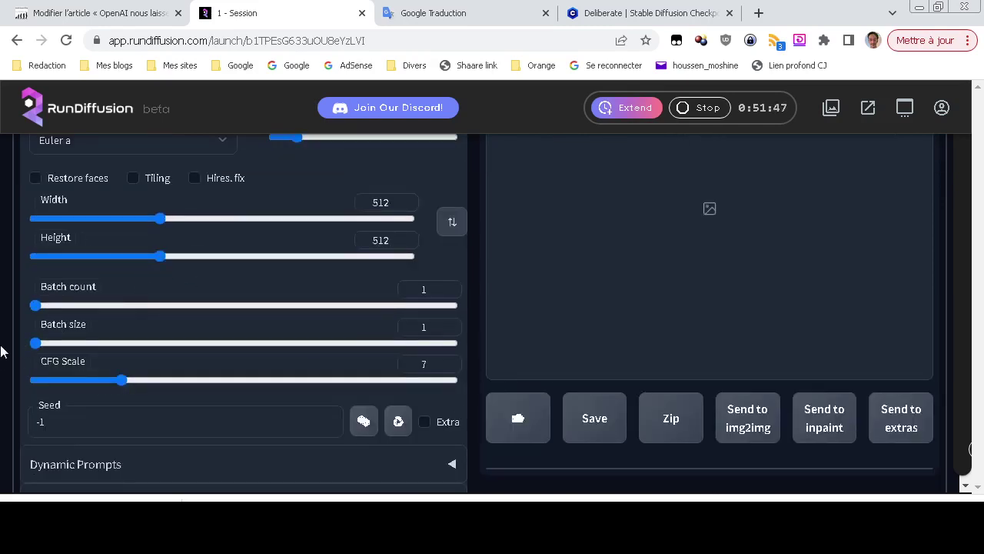
{"action": "scroll", "coordinate": [3, 350], "scroll_direction": "down", "scroll_amount": 1}
{"action": "scroll", "coordinate": [2, 352], "scroll_direction": "down", "scroll_amount": 1}
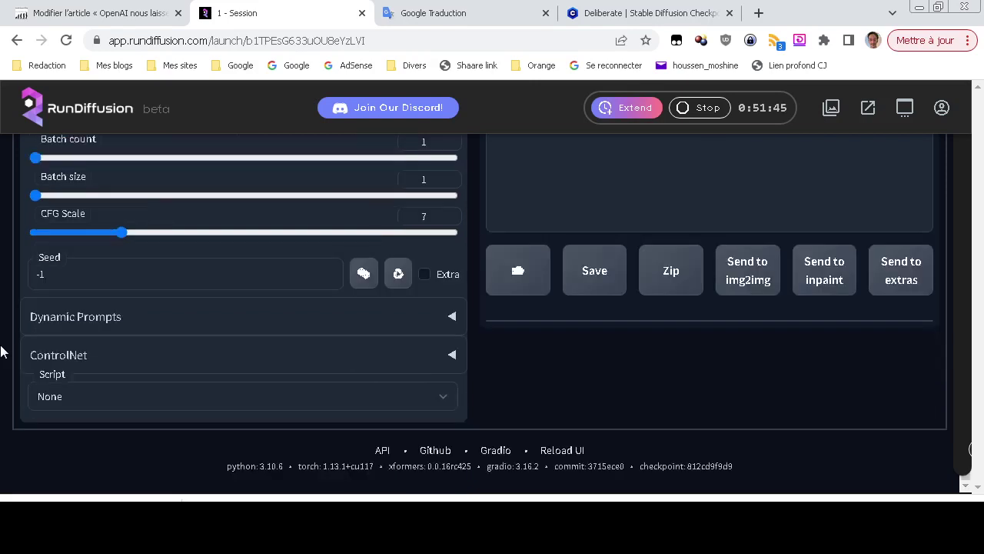
{"action": "left_click", "coordinate": [435, 365]}
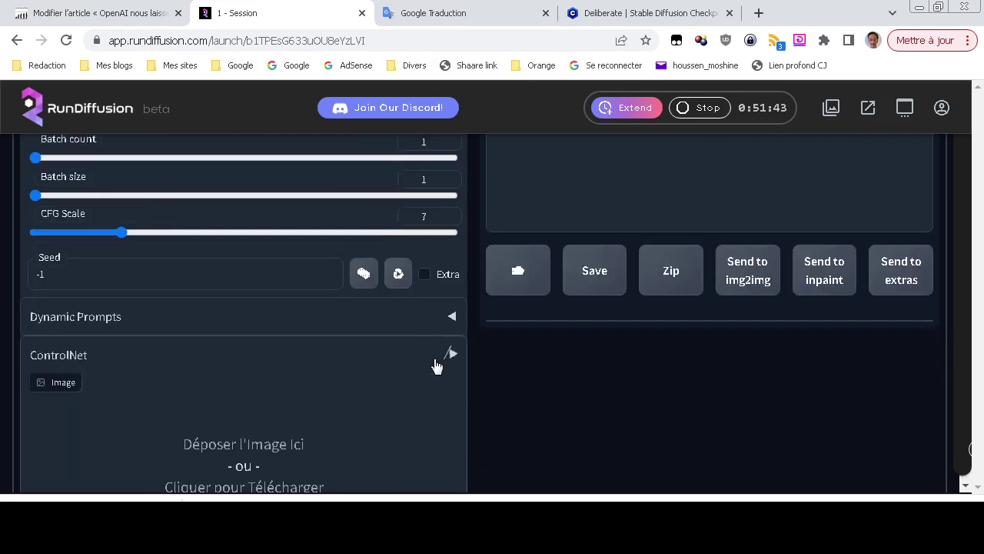
{"action": "scroll", "coordinate": [435, 366], "scroll_direction": "down", "scroll_amount": 2}
{"action": "scroll", "coordinate": [437, 364], "scroll_direction": "up", "scroll_amount": 2}
{"action": "left_click", "coordinate": [447, 355]}
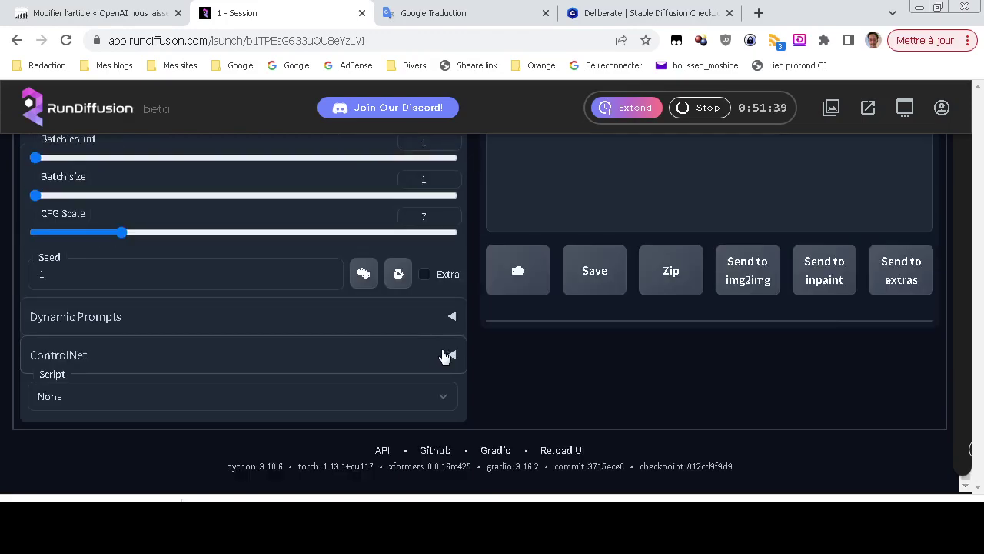
Step: Generate the image from the entered prompts and open the result enlarged
{"action": "scroll", "coordinate": [444, 356], "scroll_direction": "up", "scroll_amount": 5}
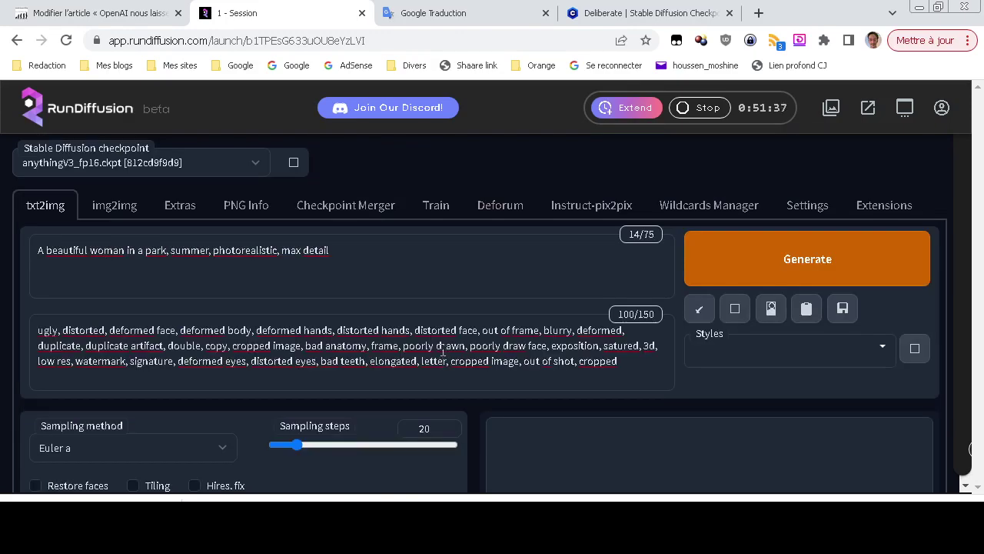
{"action": "left_click", "coordinate": [764, 259]}
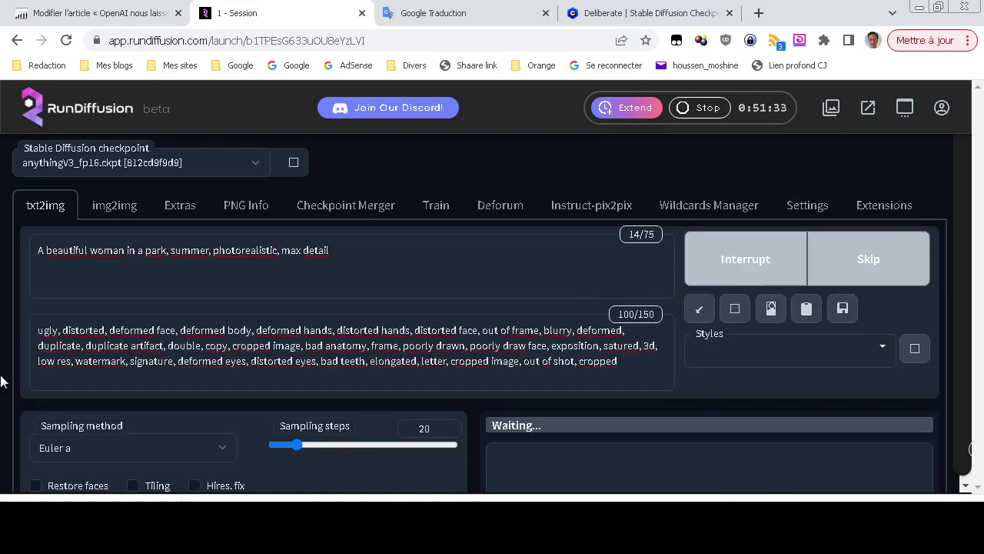
{"action": "scroll", "coordinate": [0, 382], "scroll_direction": "down", "scroll_amount": 2}
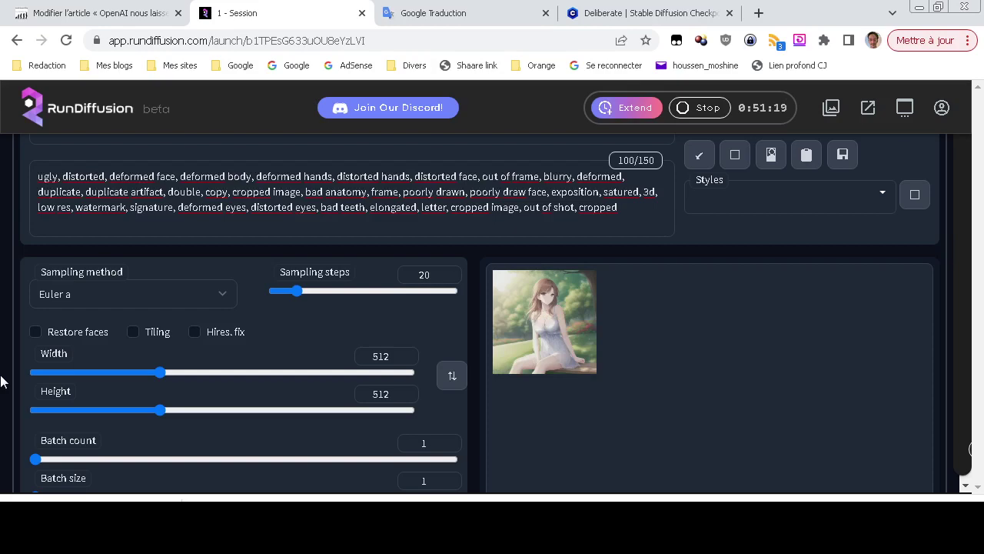
{"action": "scroll", "coordinate": [2, 382], "scroll_direction": "down", "scroll_amount": 3}
{"action": "scroll", "coordinate": [2, 382], "scroll_direction": "up", "scroll_amount": 3}
{"action": "left_click", "coordinate": [569, 331]}
Step: Examine the generated image, its generation parameters and the options for saving it or sending it onward
{"action": "scroll", "coordinate": [566, 323], "scroll_direction": "down", "scroll_amount": 3}
{"action": "scroll", "coordinate": [567, 323], "scroll_direction": "up", "scroll_amount": 3}
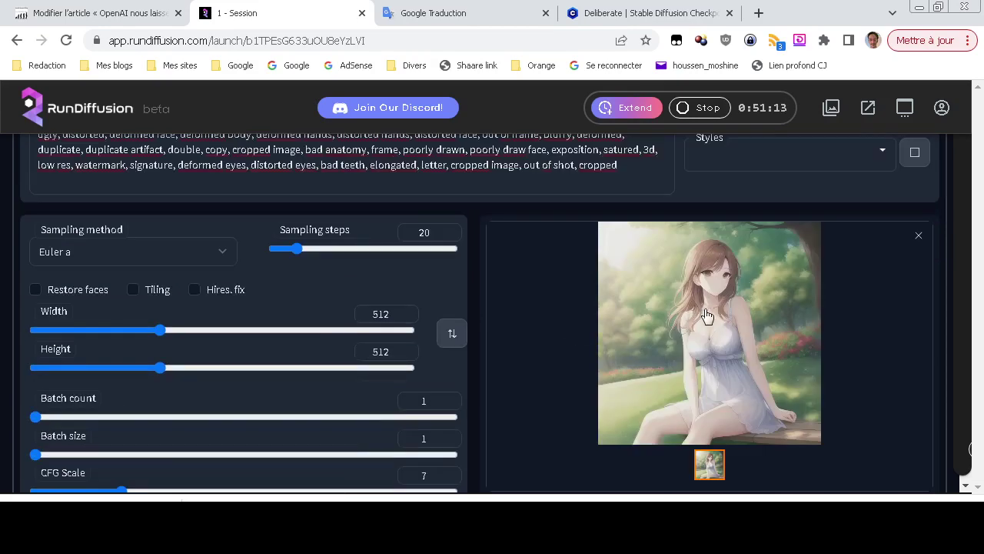
{"action": "scroll", "coordinate": [707, 315], "scroll_direction": "down", "scroll_amount": 3}
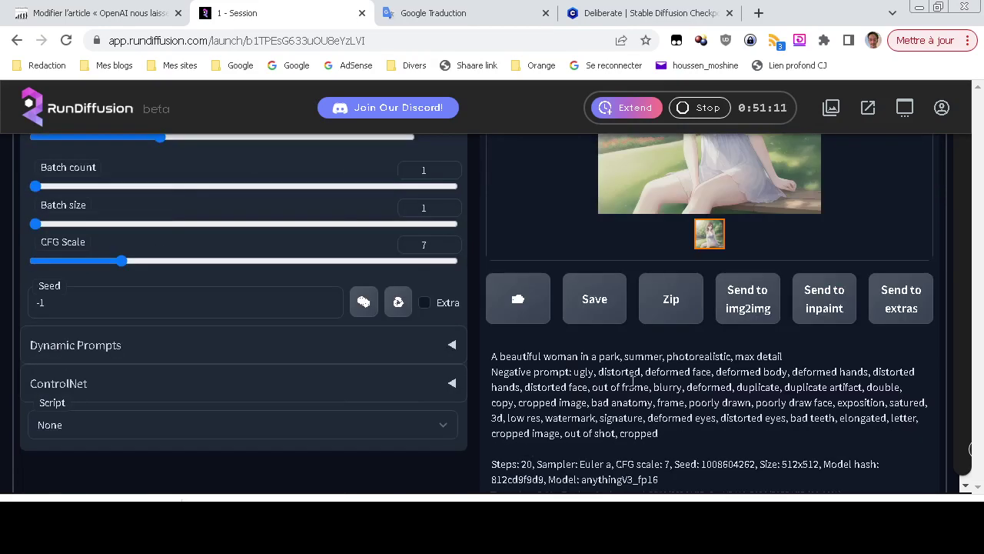
{"action": "scroll", "coordinate": [633, 383], "scroll_direction": "down", "scroll_amount": 2}
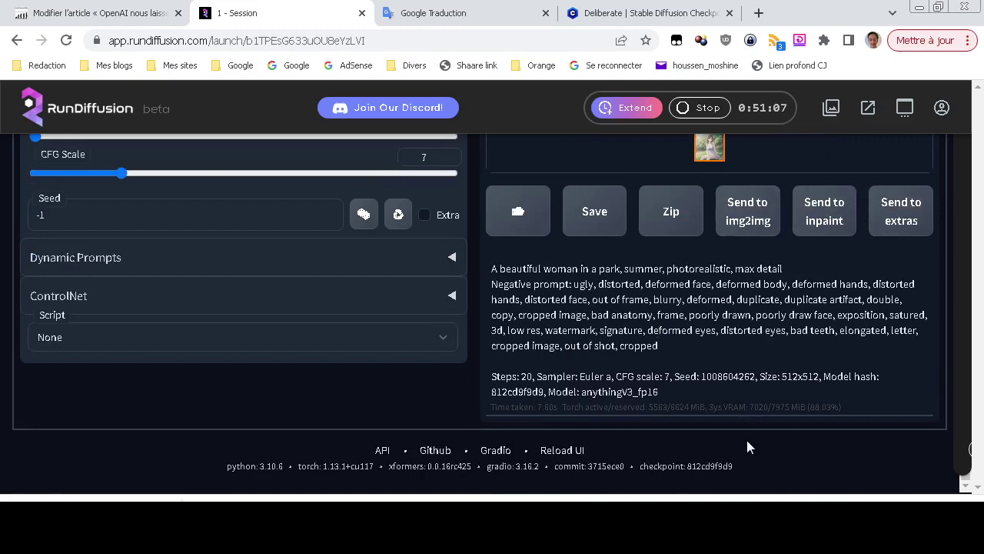
{"action": "scroll", "coordinate": [749, 446], "scroll_direction": "up", "scroll_amount": 3}
{"action": "scroll", "coordinate": [713, 253], "scroll_direction": "down", "scroll_amount": 1}
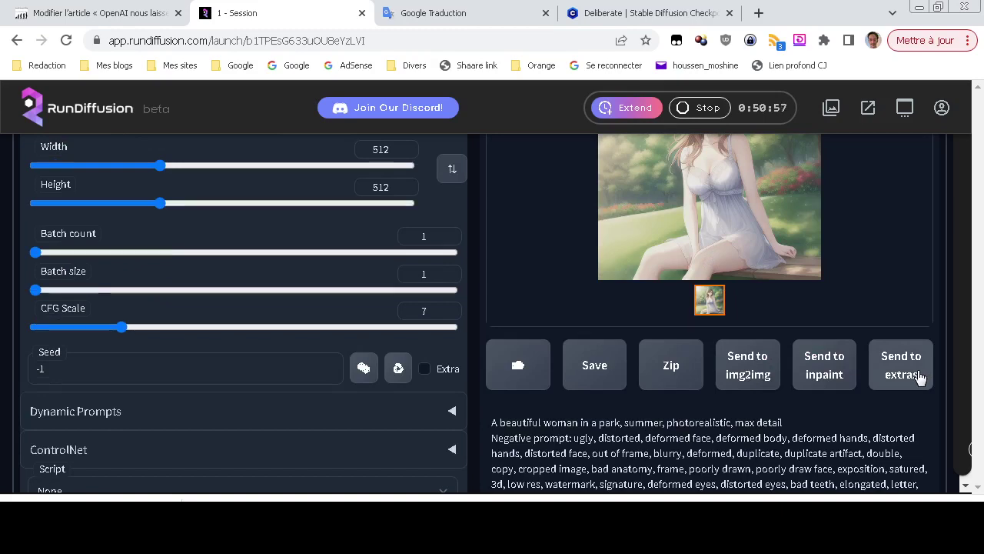
{"action": "scroll", "coordinate": [509, 287], "scroll_direction": "up", "scroll_amount": 5}
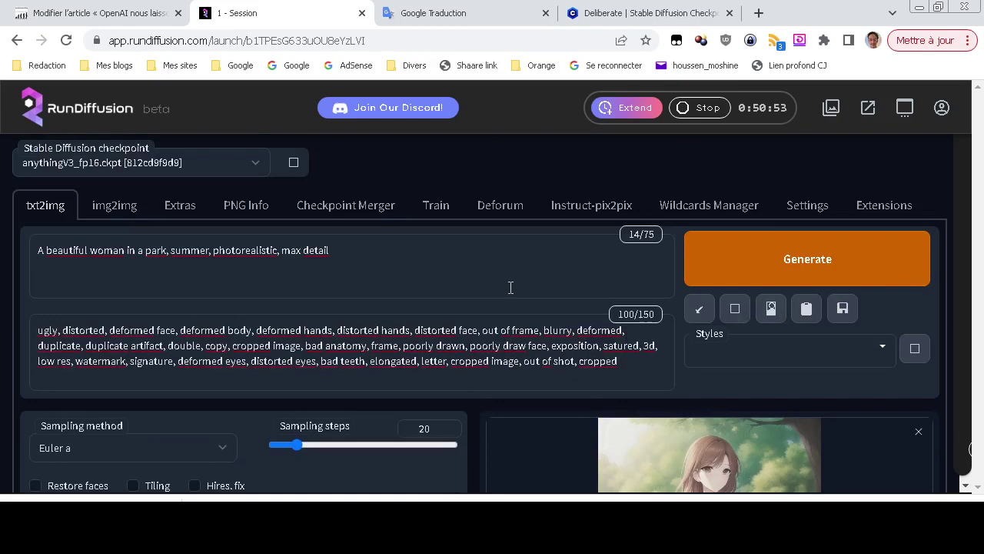
{"action": "scroll", "coordinate": [509, 287], "scroll_direction": "down", "scroll_amount": 5}
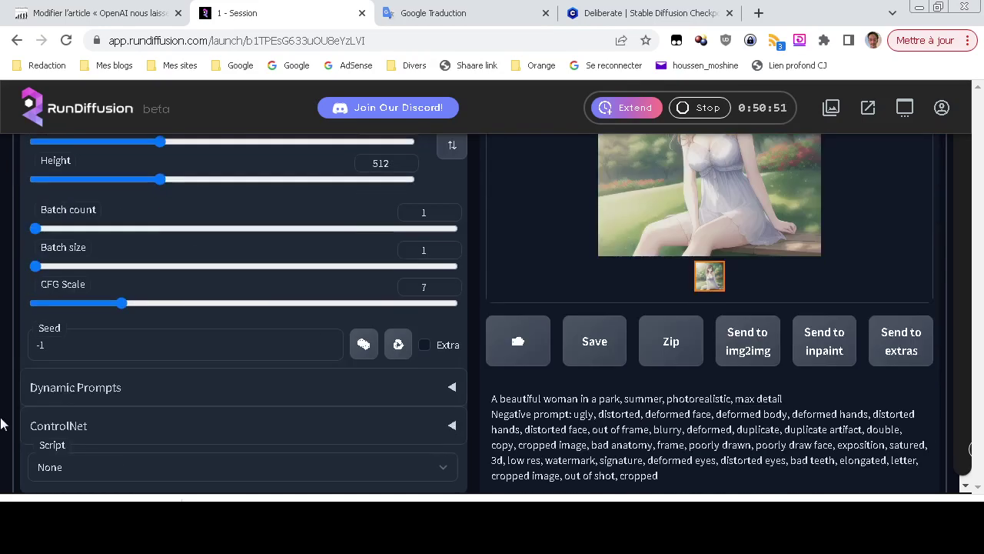
{"action": "scroll", "coordinate": [12, 394], "scroll_direction": "down", "scroll_amount": 2}
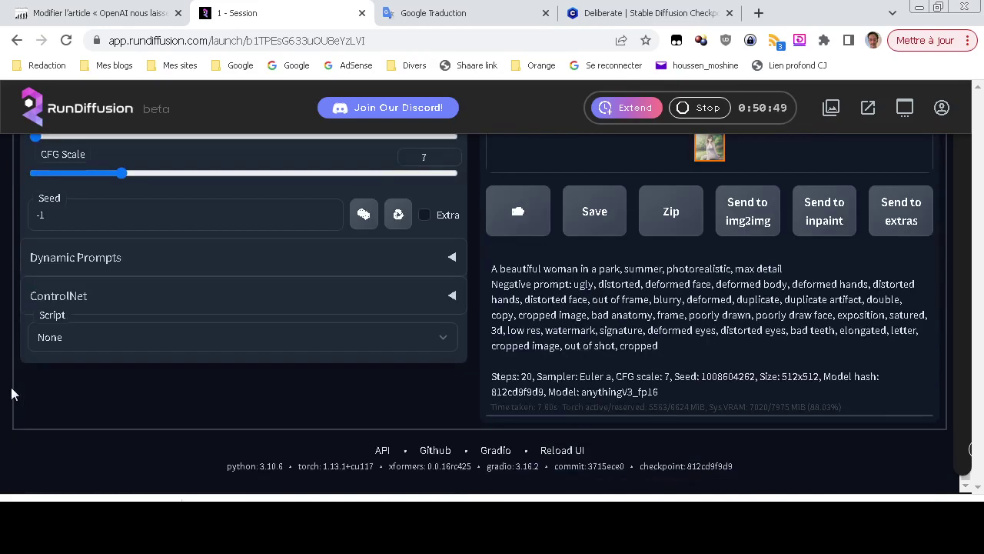
{"action": "scroll", "coordinate": [12, 394], "scroll_direction": "up", "scroll_amount": 7}
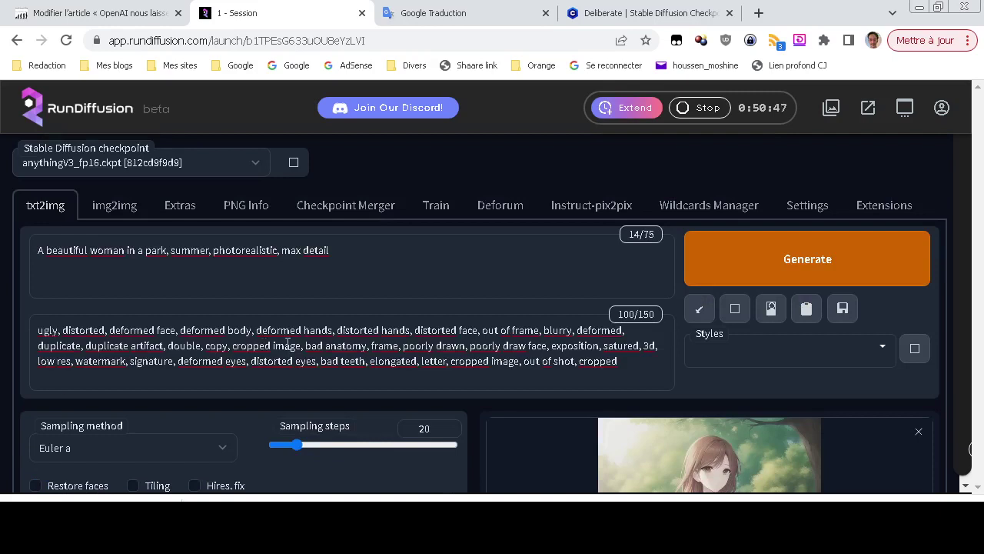
{"action": "left_click", "coordinate": [468, 349]}
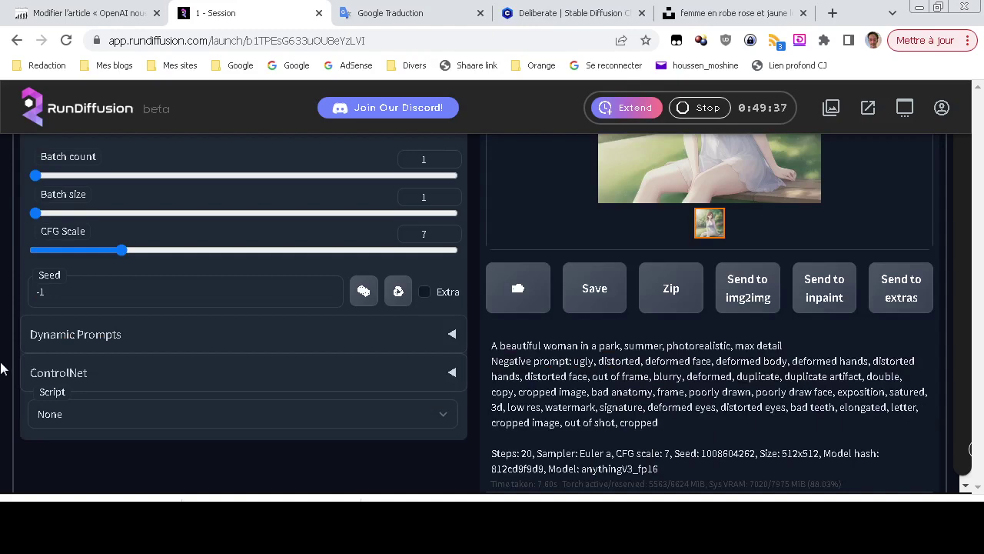
Step: Expand the ControlNet section of txt2img and enable ControlNet
{"action": "scroll", "coordinate": [4, 369], "scroll_direction": "down", "scroll_amount": 1}
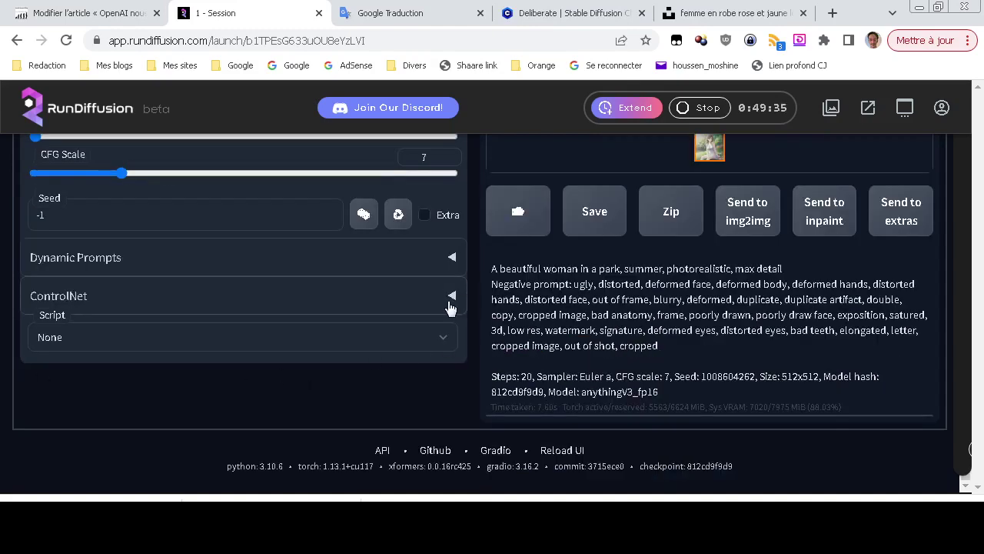
{"action": "left_click", "coordinate": [451, 297]}
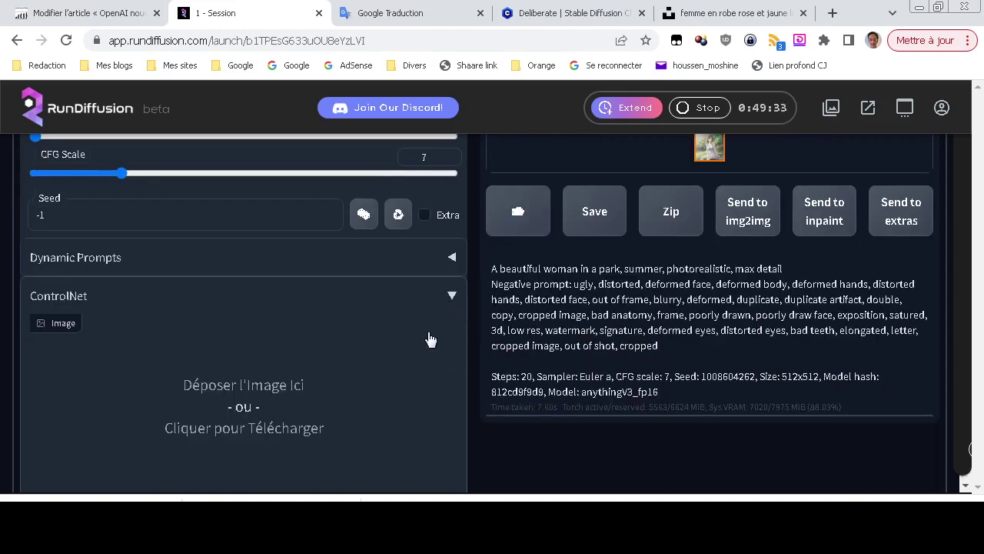
{"action": "scroll", "coordinate": [431, 340], "scroll_direction": "down", "scroll_amount": 2}
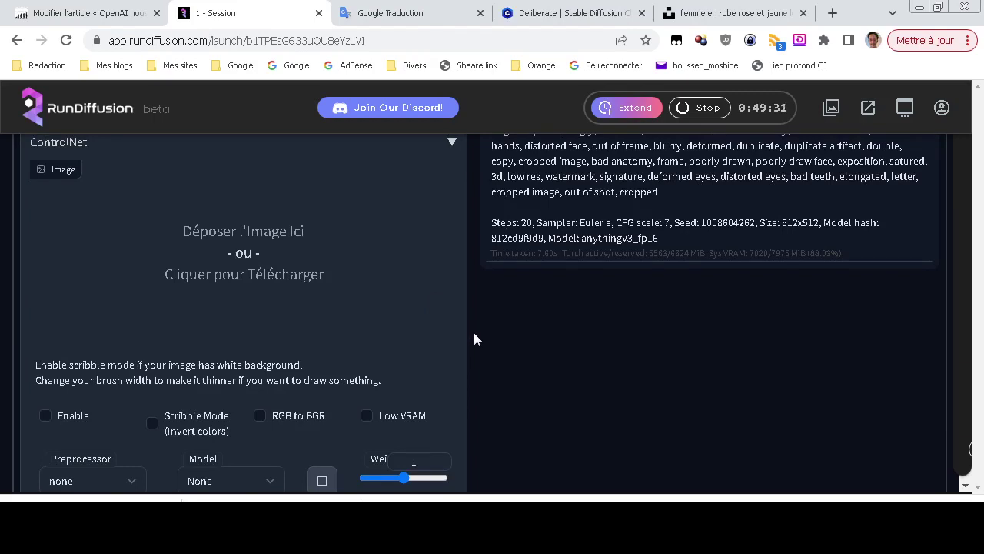
{"action": "scroll", "coordinate": [474, 332], "scroll_direction": "down", "scroll_amount": 2}
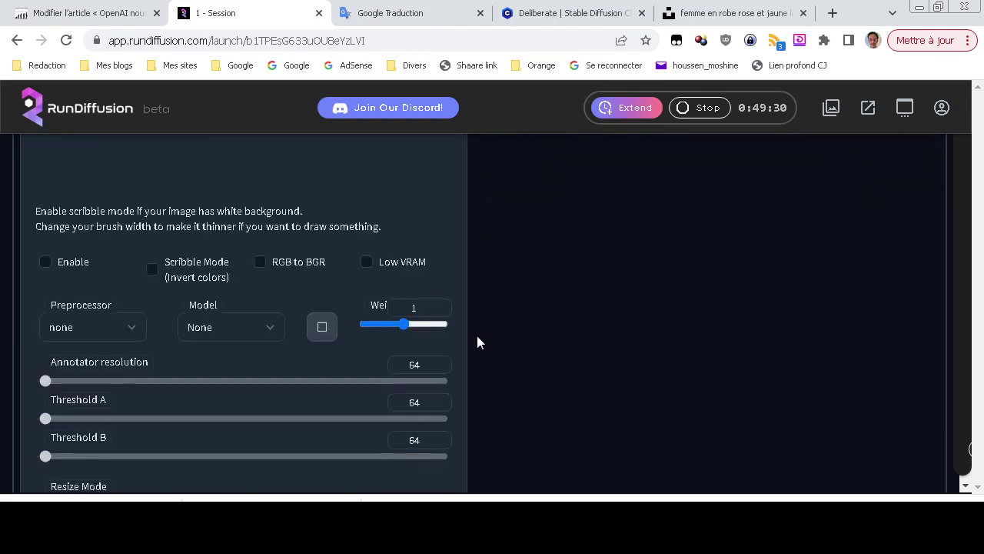
{"action": "left_click", "coordinate": [46, 262]}
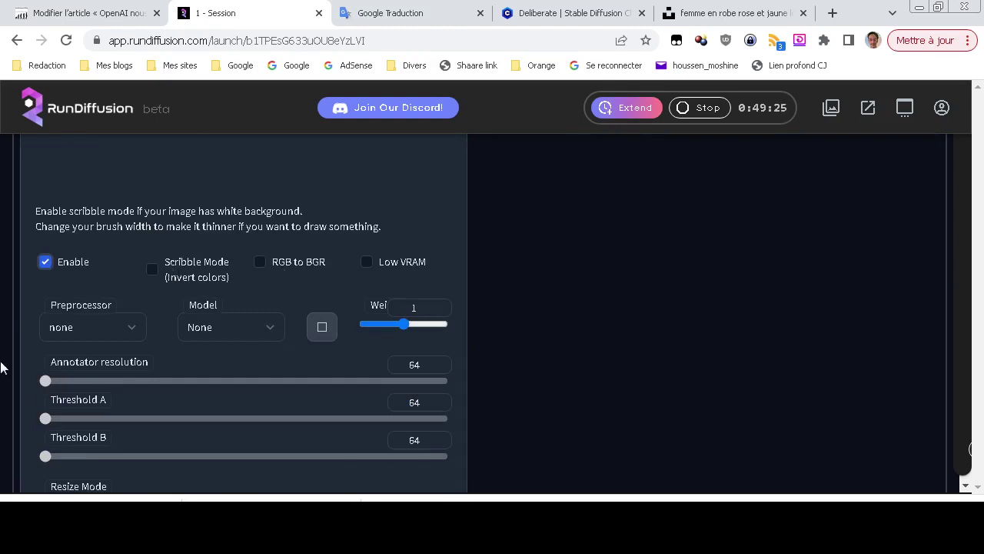
Step: Set the ControlNet preprocessor to openpose and its model to control_sd15_openpose [fef5e48e]
{"action": "scroll", "coordinate": [1, 367], "scroll_direction": "down", "scroll_amount": 1}
{"action": "left_click", "coordinate": [117, 251]}
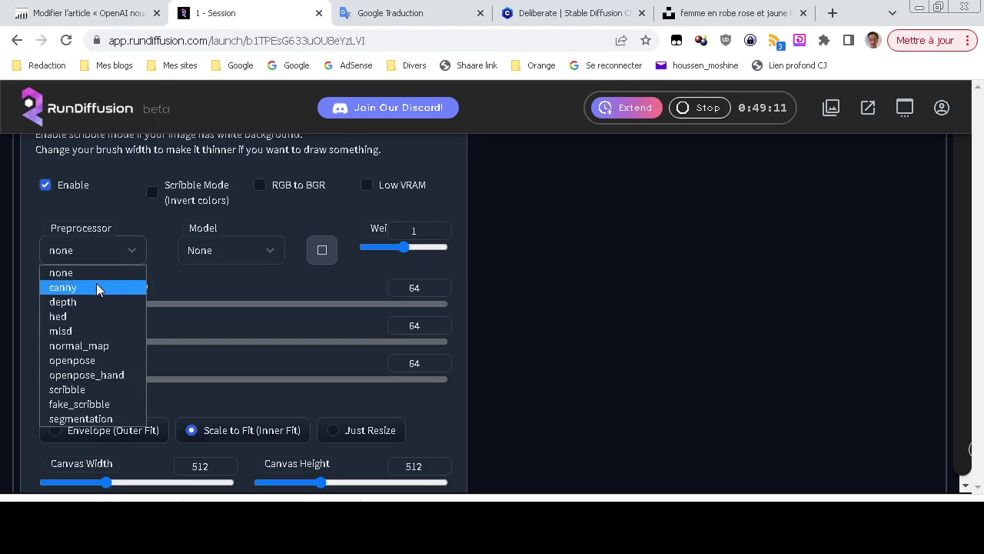
{"action": "left_click", "coordinate": [110, 362]}
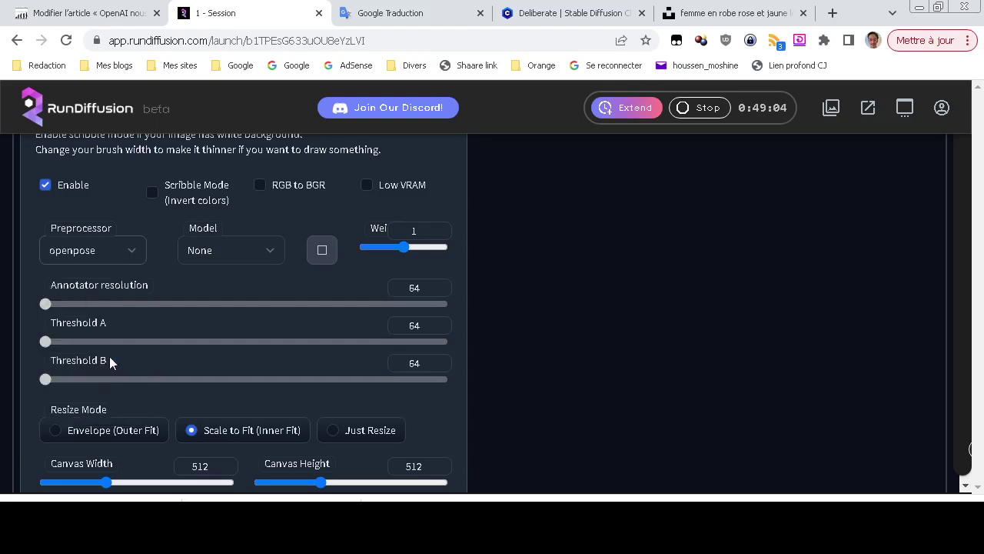
{"action": "left_click", "coordinate": [235, 250]}
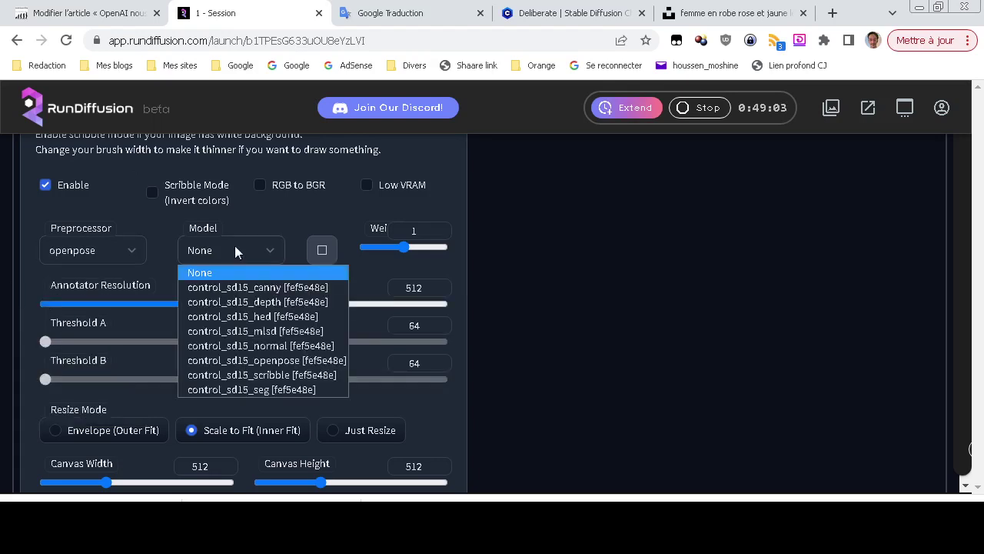
{"action": "left_click", "coordinate": [256, 361]}
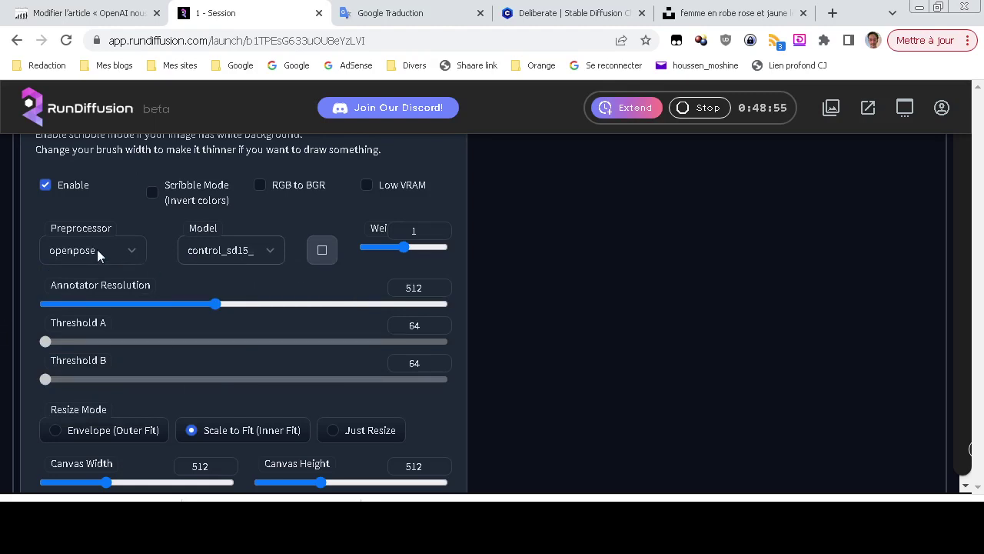
Step: Load the desktop photo of the woman in a colourful dress with raised, crossed arms as the ControlNet reference image
{"action": "scroll", "coordinate": [2, 315], "scroll_direction": "up", "scroll_amount": 1}
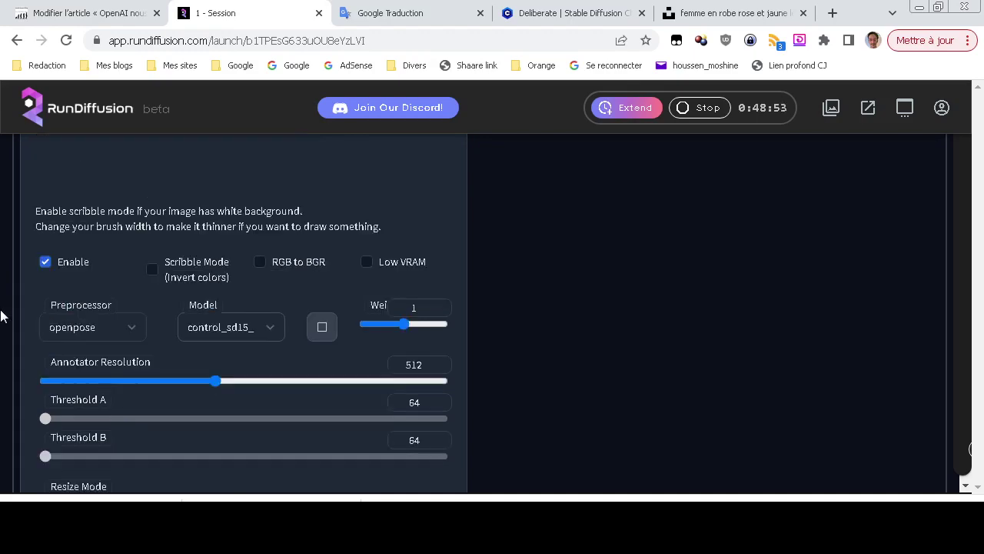
{"action": "scroll", "coordinate": [2, 315], "scroll_direction": "up", "scroll_amount": 3}
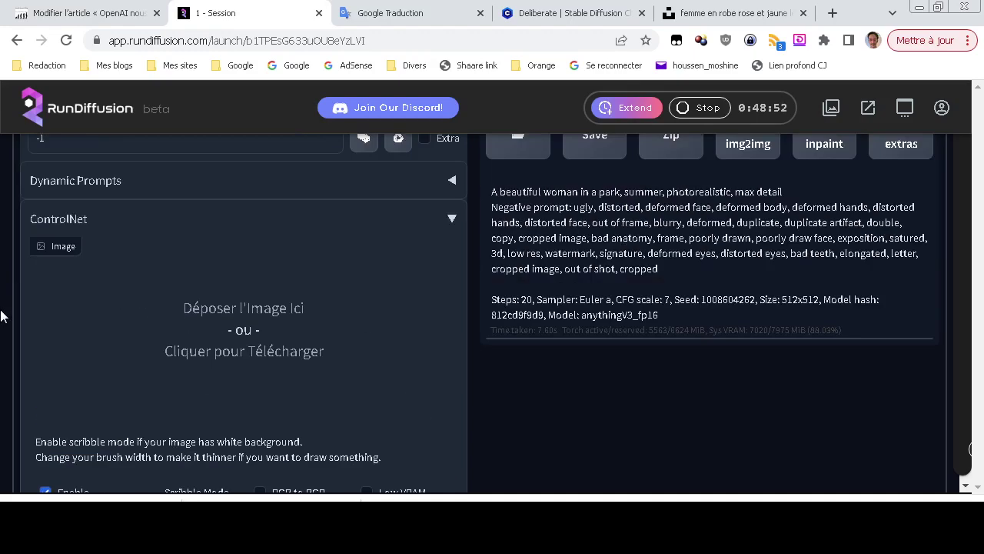
{"action": "left_click", "coordinate": [252, 355]}
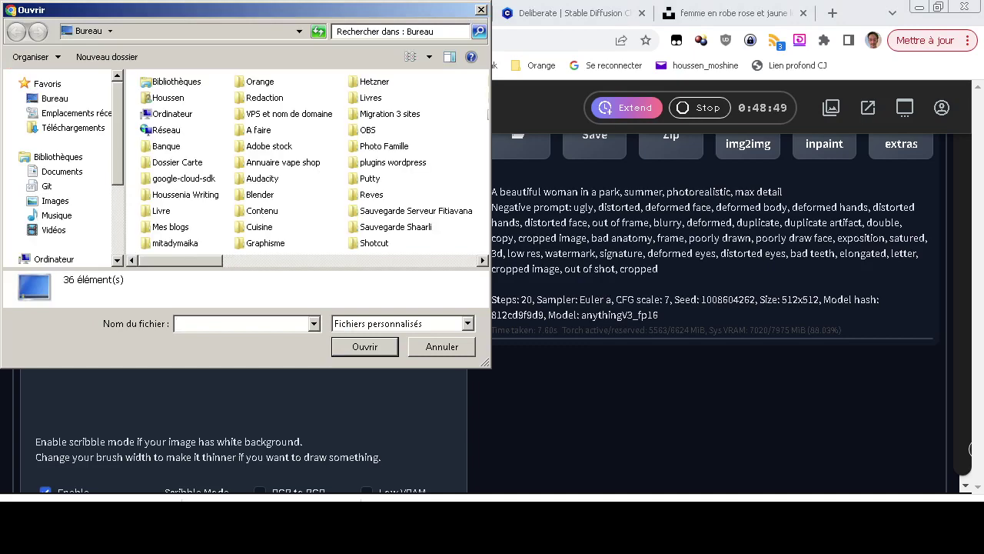
{"action": "left_click", "coordinate": [396, 227]}
{"action": "scroll", "coordinate": [396, 227], "scroll_direction": "down", "scroll_amount": 1}
{"action": "double_click", "coordinate": [431, 113]}
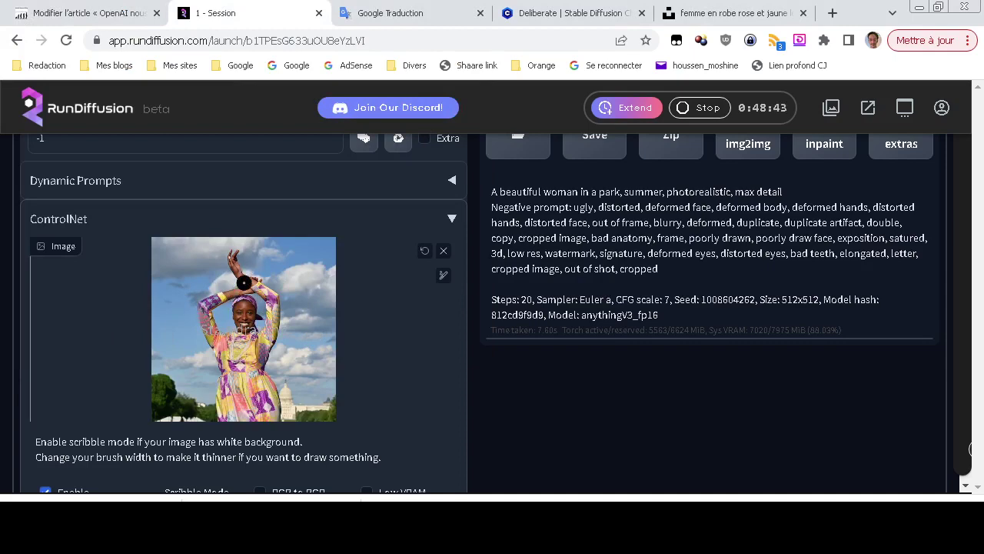
Step: Generate a new image from the existing prompts with the ControlNet pose reference applied
{"action": "scroll", "coordinate": [24, 271], "scroll_direction": "up", "scroll_amount": 10}
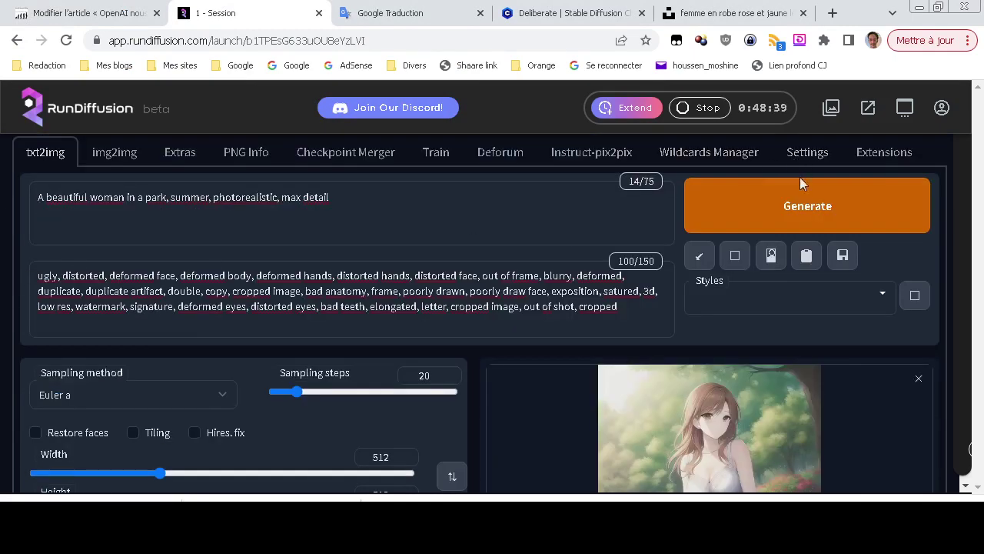
{"action": "left_click", "coordinate": [749, 209]}
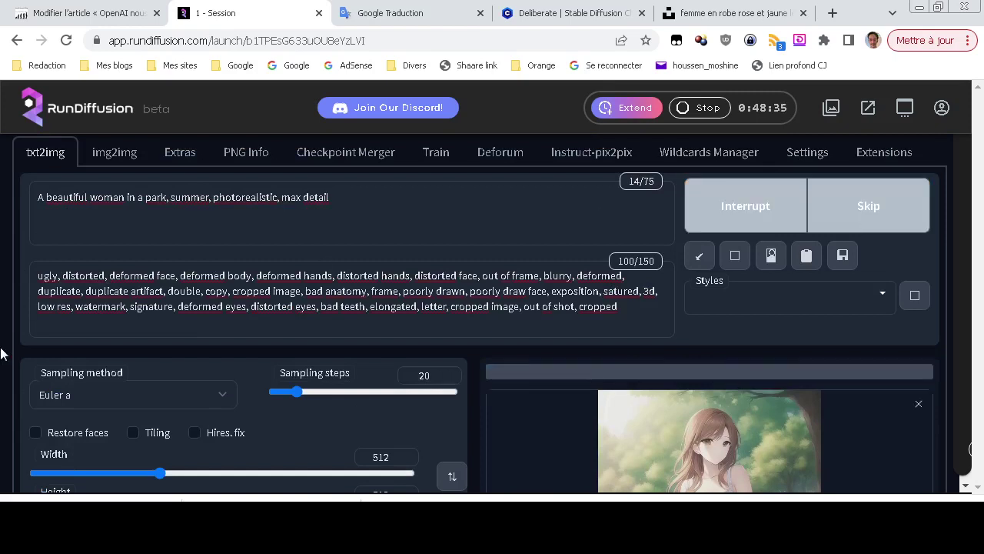
{"action": "scroll", "coordinate": [1, 354], "scroll_direction": "down", "scroll_amount": 3}
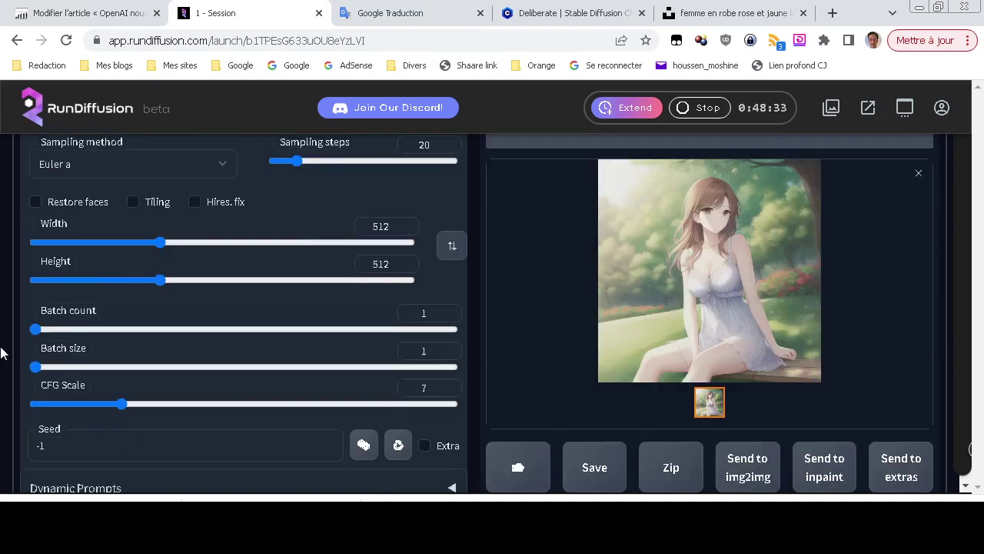
{"action": "scroll", "coordinate": [0, 353], "scroll_direction": "down", "scroll_amount": 4}
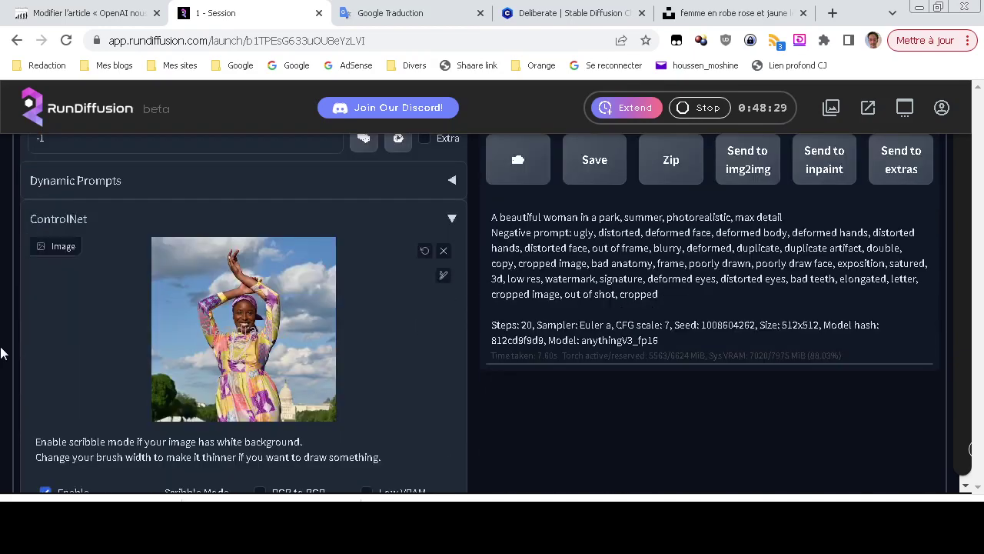
{"action": "scroll", "coordinate": [1, 354], "scroll_direction": "up", "scroll_amount": 6}
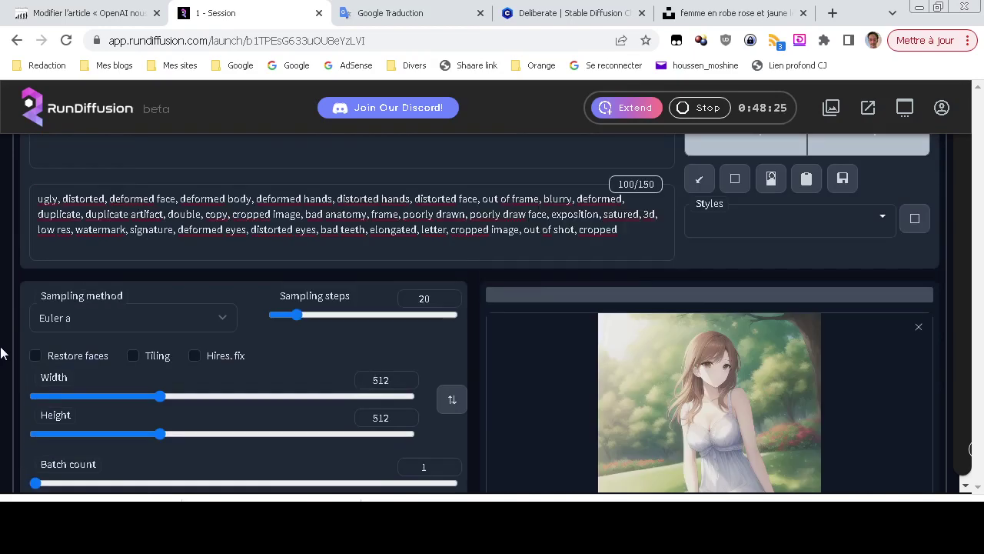
{"action": "scroll", "coordinate": [1, 354], "scroll_direction": "up", "scroll_amount": 2}
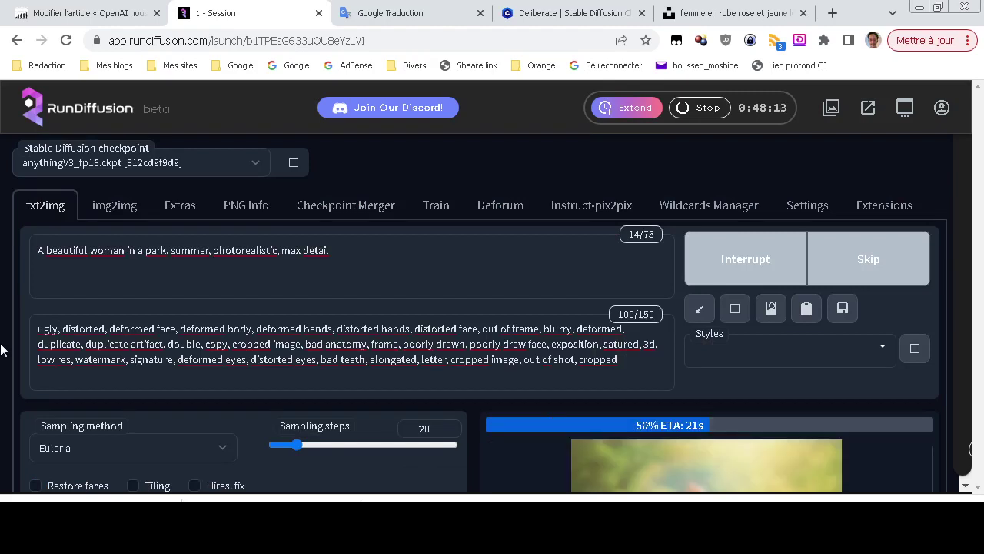
Step: Compare the generated image's pose with the ControlNet reference photo and review its generation parameters
{"action": "scroll", "coordinate": [3, 349], "scroll_direction": "down", "scroll_amount": 3}
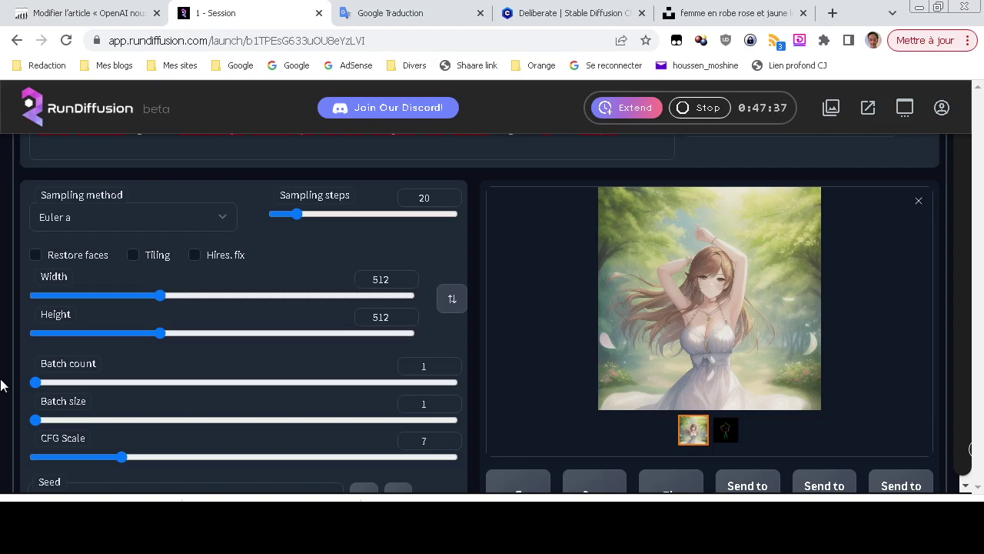
{"action": "left_click_drag", "start_coordinate": [166, 295], "coordinate": [388, 294]}
{"action": "scroll", "coordinate": [856, 358], "scroll_direction": "down", "scroll_amount": 3}
{"action": "scroll", "coordinate": [855, 358], "scroll_direction": "down", "scroll_amount": 1}
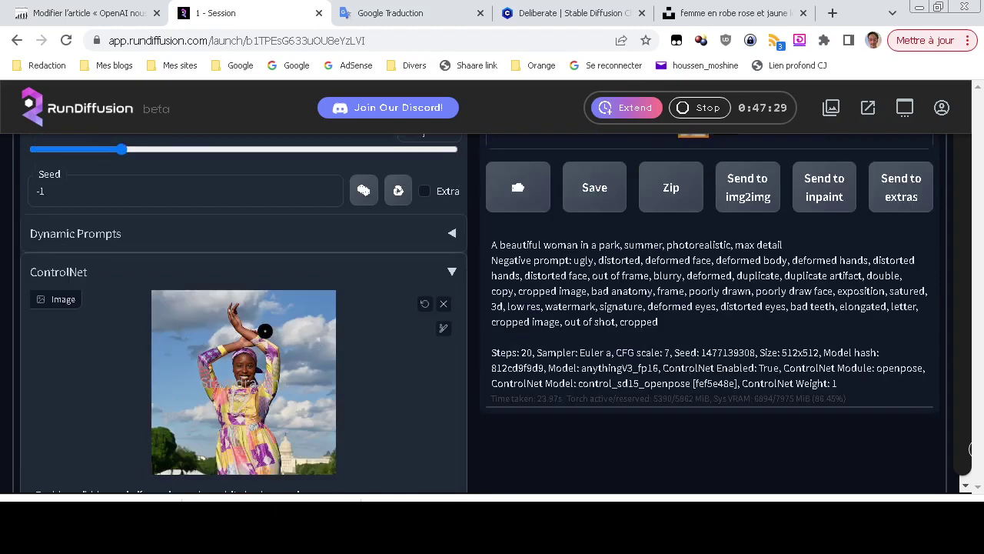
{"action": "scroll", "coordinate": [645, 376], "scroll_direction": "up", "scroll_amount": 4}
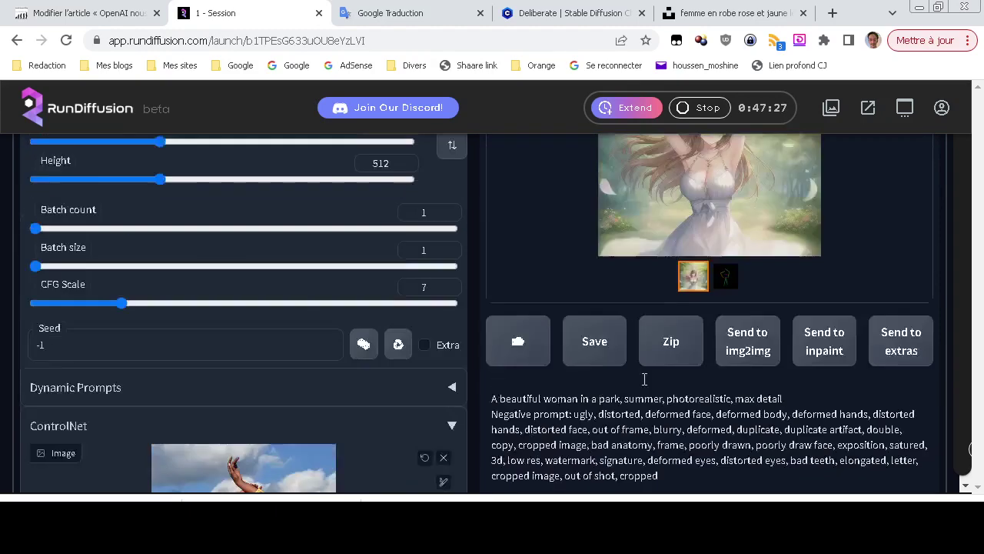
{"action": "scroll", "coordinate": [755, 294], "scroll_direction": "down", "scroll_amount": 3}
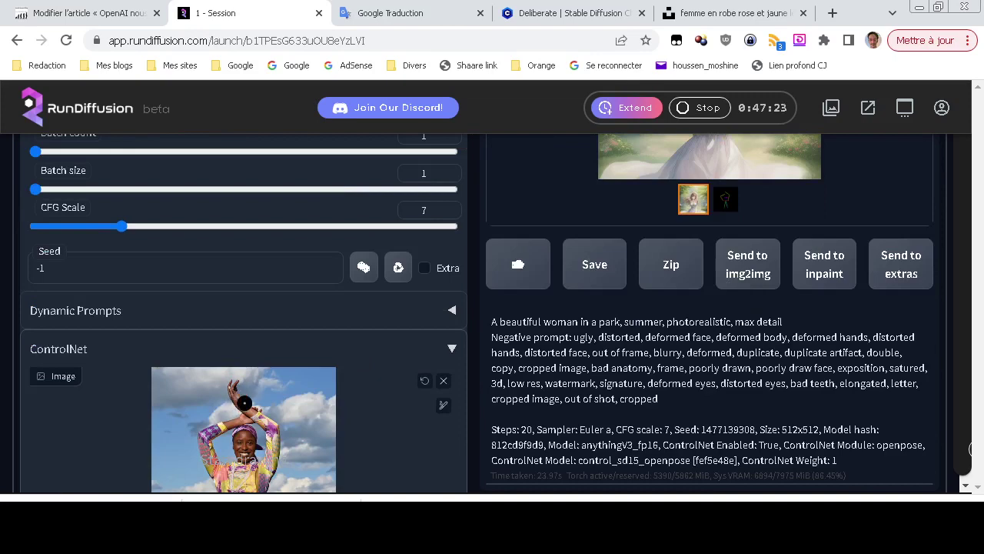
{"action": "scroll", "coordinate": [718, 346], "scroll_direction": "up", "scroll_amount": 2}
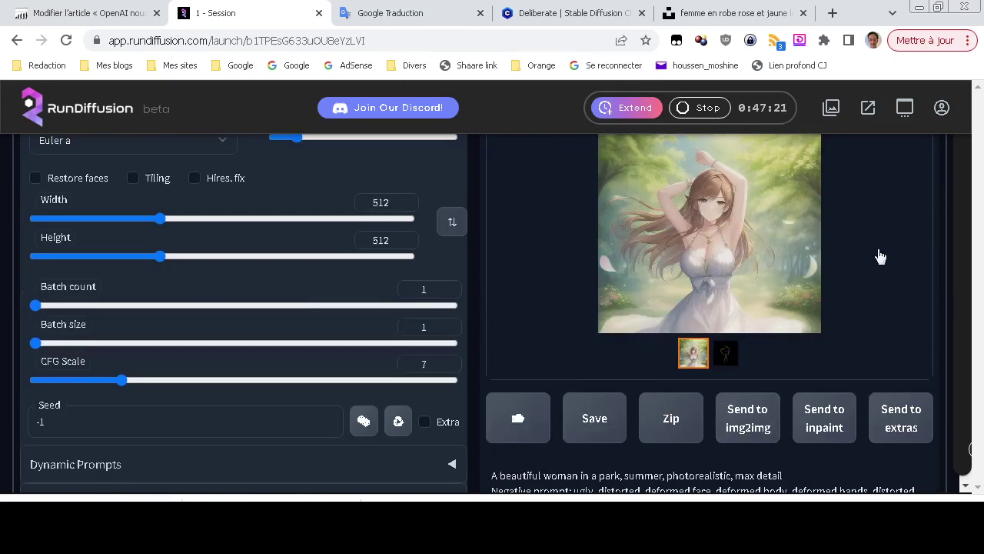
{"action": "scroll", "coordinate": [877, 258], "scroll_direction": "up", "scroll_amount": 2}
{"action": "scroll", "coordinate": [744, 340], "scroll_direction": "down", "scroll_amount": 2}
{"action": "scroll", "coordinate": [329, 419], "scroll_direction": "down", "scroll_amount": 3}
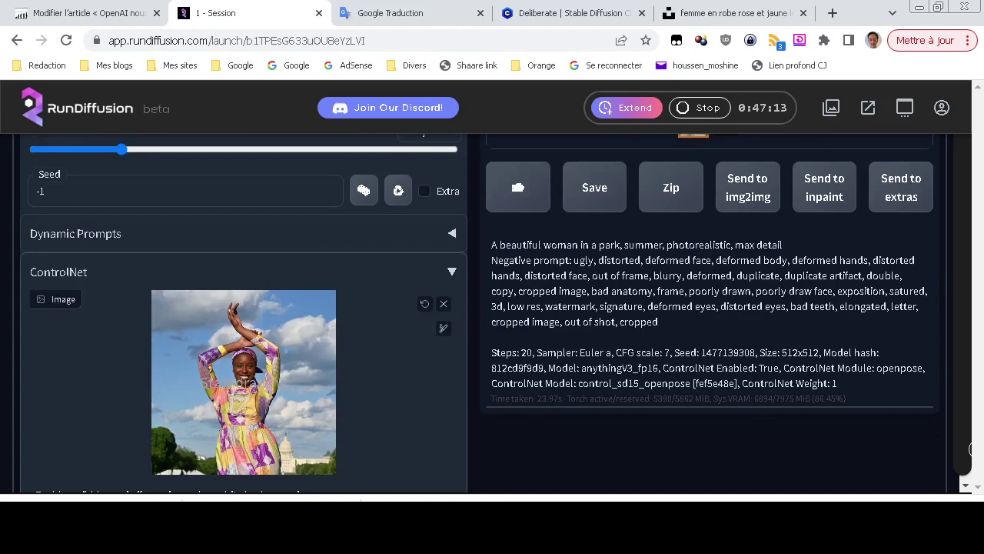
{"action": "scroll", "coordinate": [329, 346], "scroll_direction": "up", "scroll_amount": 3}
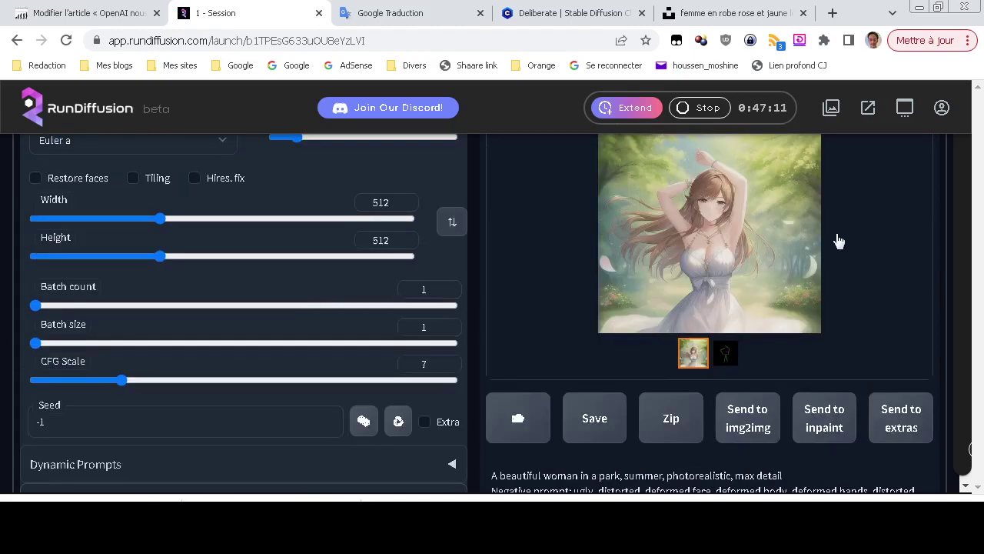
{"action": "scroll", "coordinate": [840, 276], "scroll_direction": "up", "scroll_amount": 1}
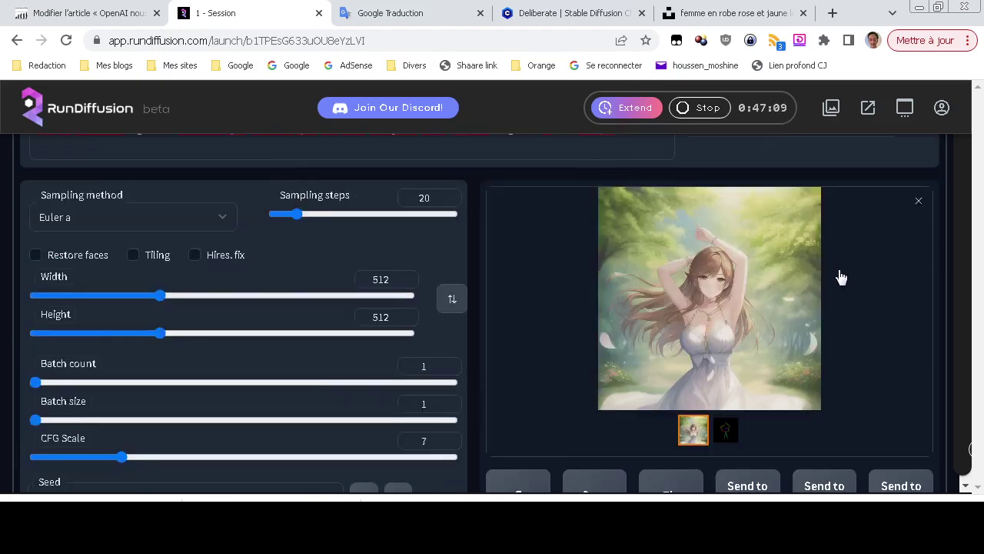
{"action": "scroll", "coordinate": [840, 276], "scroll_direction": "down", "scroll_amount": 1}
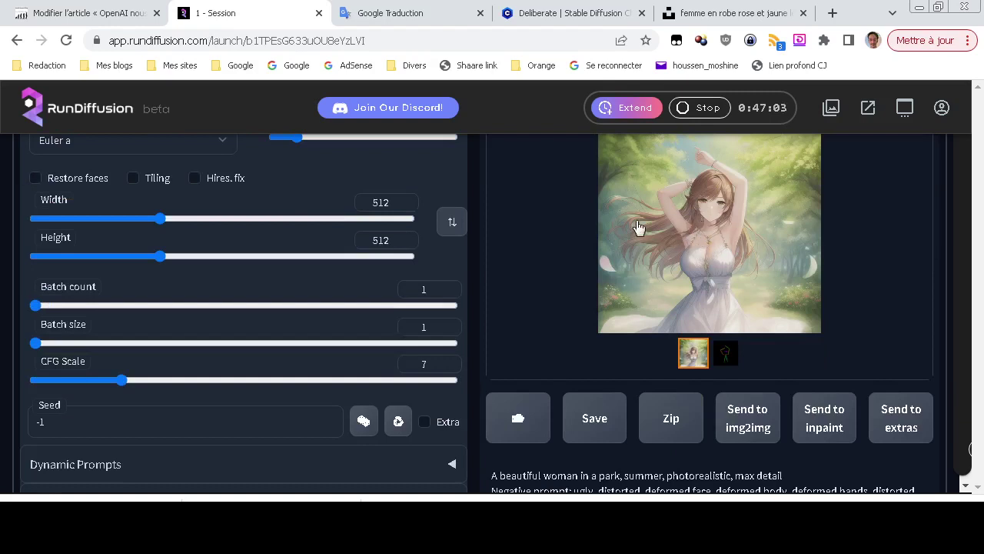
Step: Send the generated image to Extras and bring up its resize, upscaler, GFPGAN and CodeFormer settings
{"action": "left_click", "coordinate": [917, 425]}
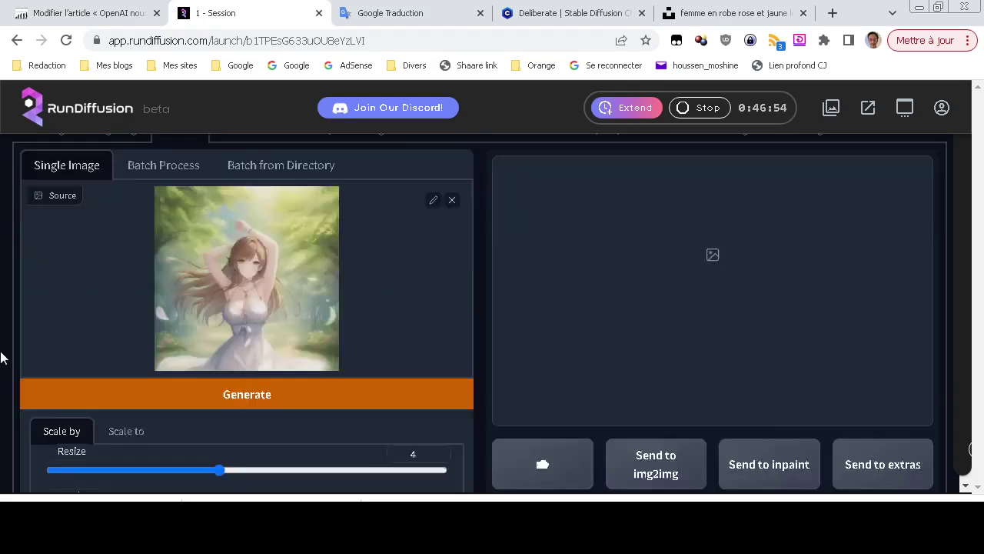
{"action": "scroll", "coordinate": [2, 358], "scroll_direction": "down", "scroll_amount": 2}
{"action": "scroll", "coordinate": [2, 357], "scroll_direction": "down", "scroll_amount": 1}
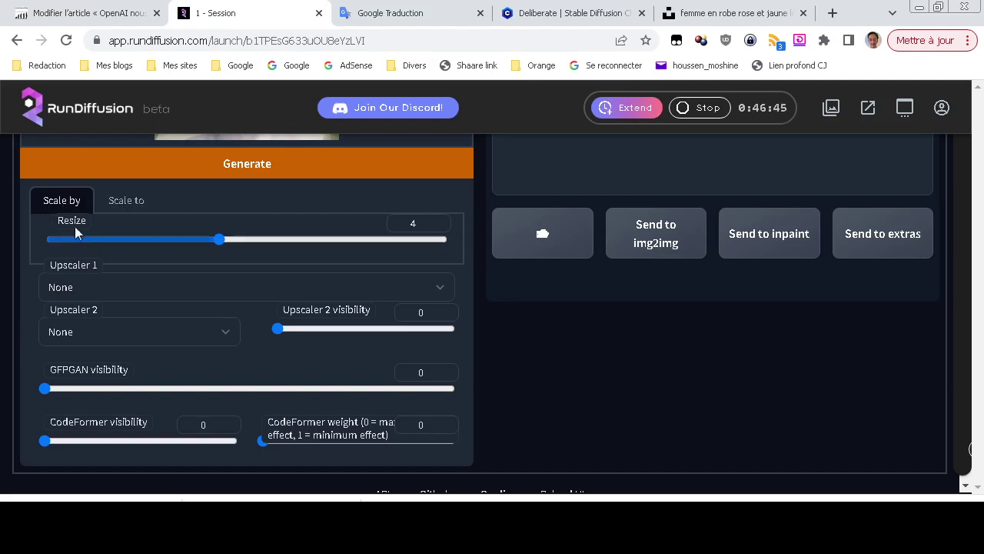
Step: Try a resize factor of 3.8, restore it to 4, and inspect the fixed width and height scaling options
{"action": "mouse_move", "coordinate": [221, 245]}
{"action": "left_mouse_down"}
{"action": "mouse_move", "coordinate": [117, 250]}
{"action": "mouse_move", "coordinate": [209, 253]}
{"action": "left_mouse_up"}
{"action": "double_click", "coordinate": [416, 223]}
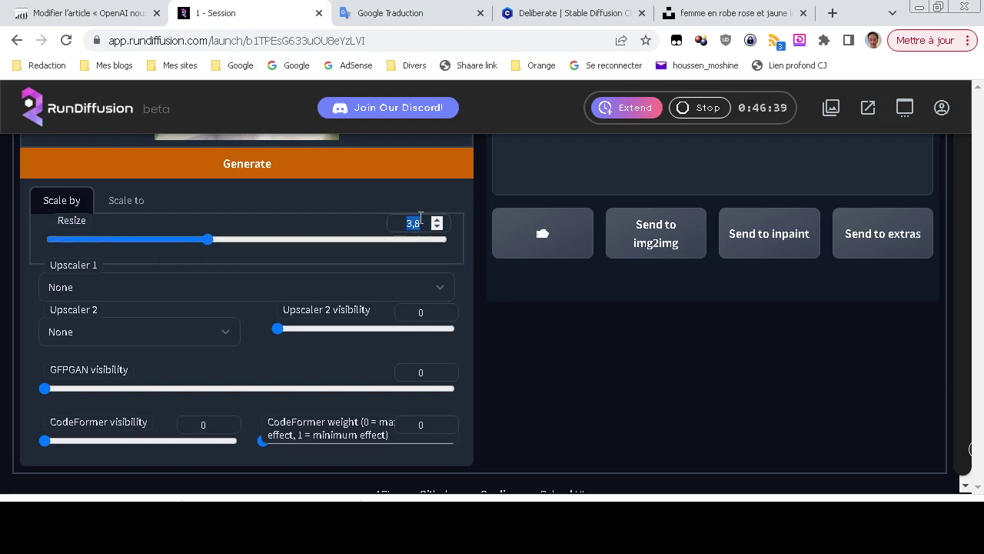
{"action": "type", "text": "4"}
{"action": "left_click", "coordinate": [584, 338]}
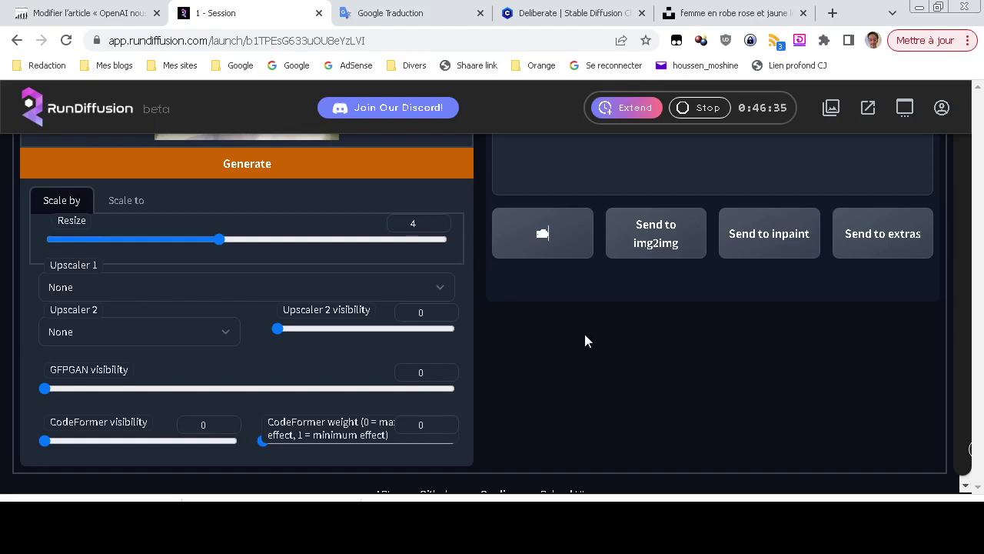
{"action": "left_click", "coordinate": [120, 202]}
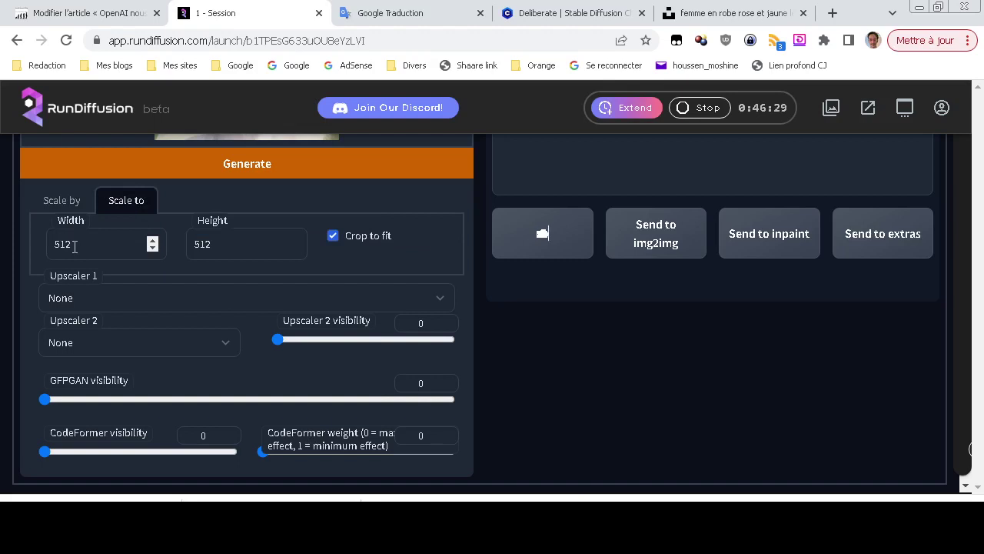
{"action": "left_click", "coordinate": [64, 202]}
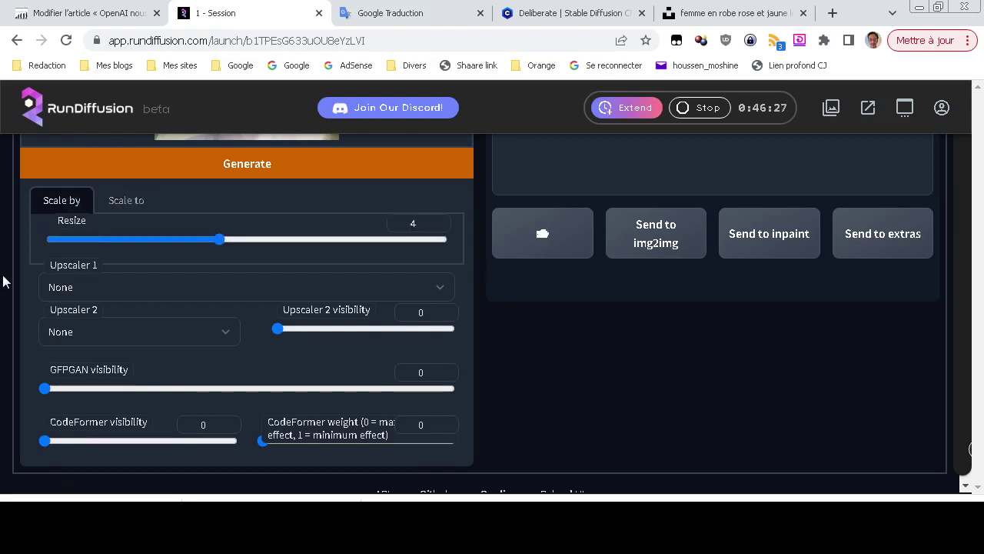
Step: Set Upscaler 1 to R-ESRGAN 4x+ and generate the upscaled version of the source image
{"action": "scroll", "coordinate": [4, 281], "scroll_direction": "down", "scroll_amount": 1}
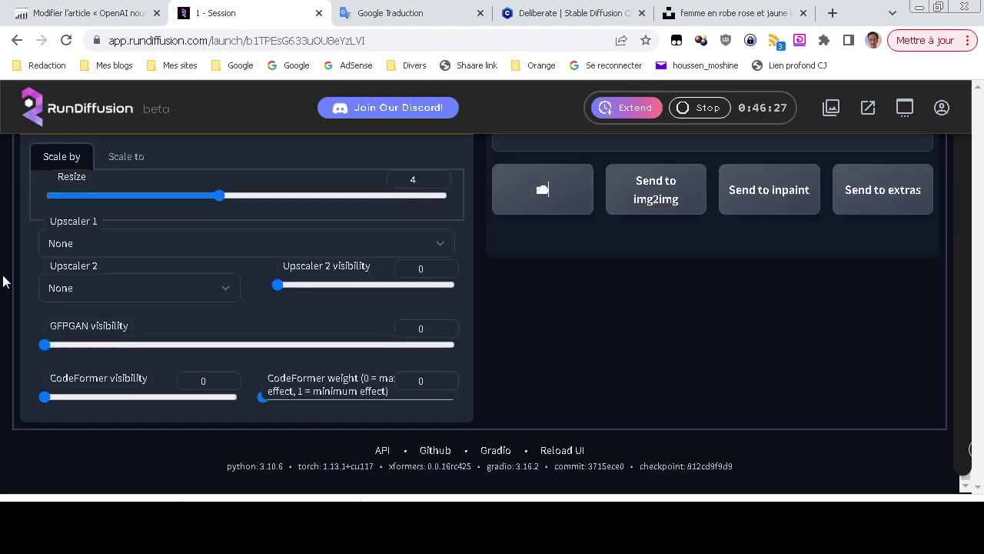
{"action": "left_click", "coordinate": [106, 243]}
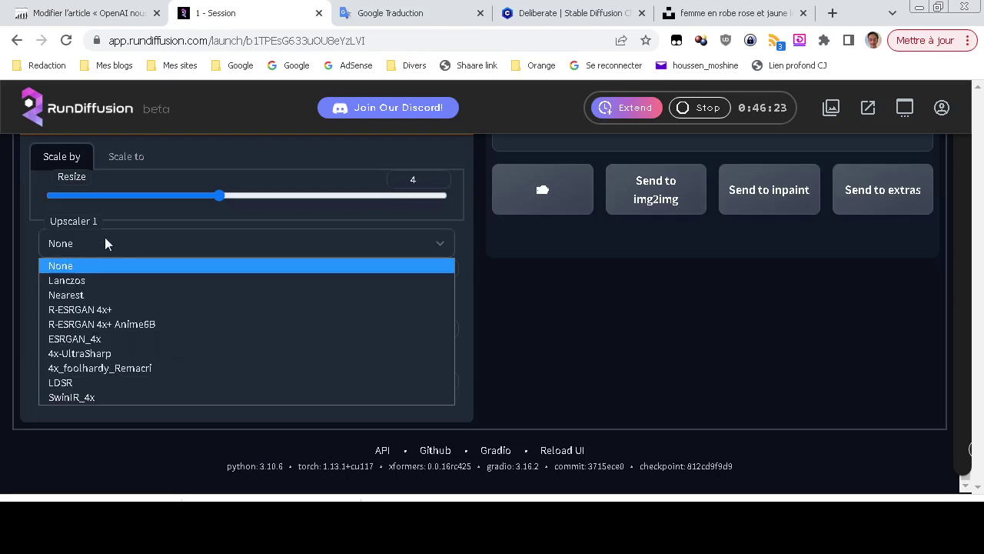
{"action": "left_click", "coordinate": [106, 309]}
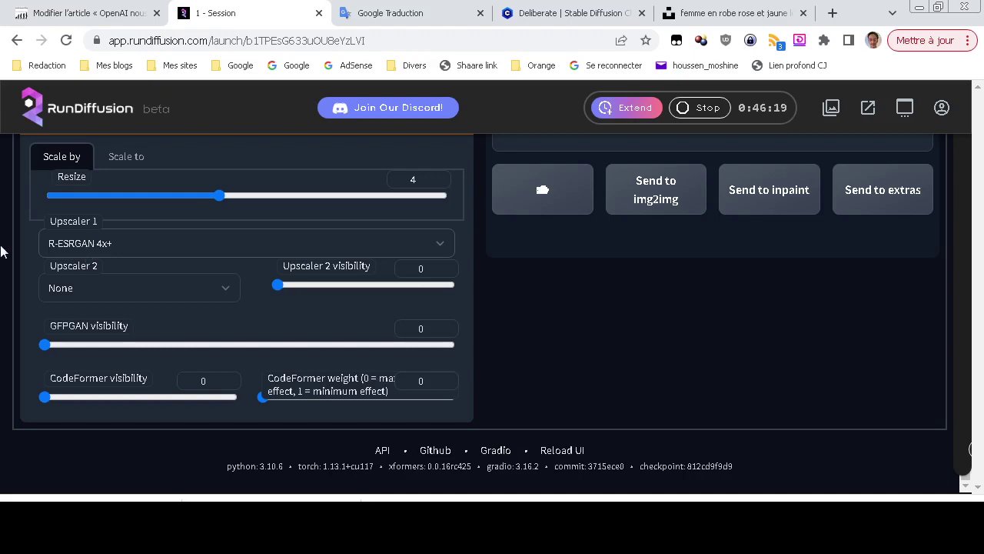
{"action": "scroll", "coordinate": [459, 323], "scroll_direction": "up", "scroll_amount": 2}
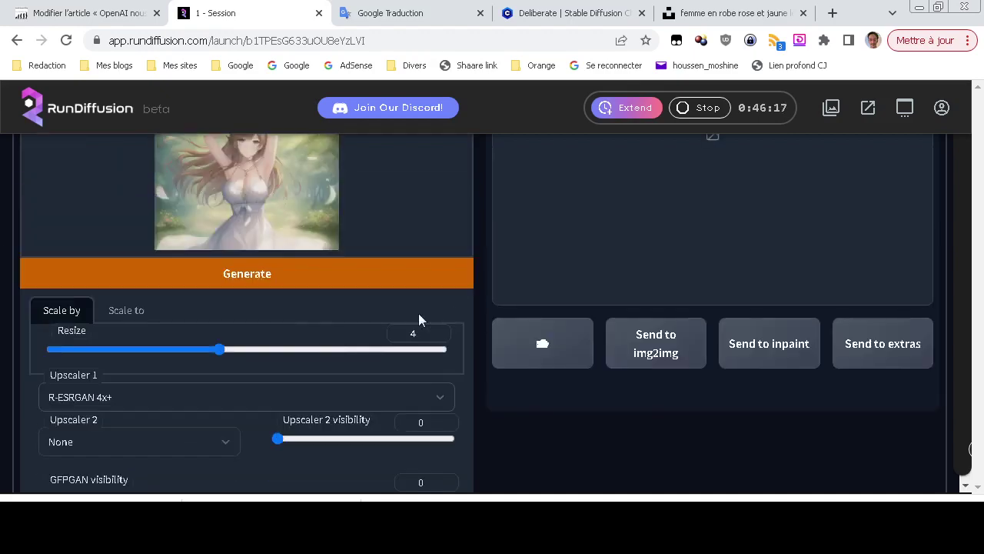
{"action": "scroll", "coordinate": [316, 328], "scroll_direction": "down", "scroll_amount": 2}
{"action": "scroll", "coordinate": [277, 304], "scroll_direction": "up", "scroll_amount": 3}
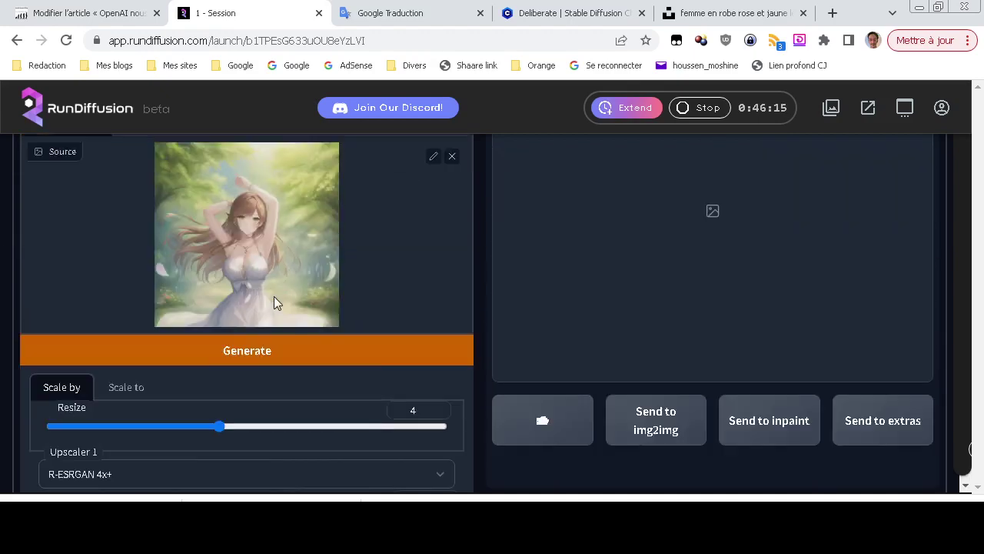
{"action": "left_click", "coordinate": [283, 360]}
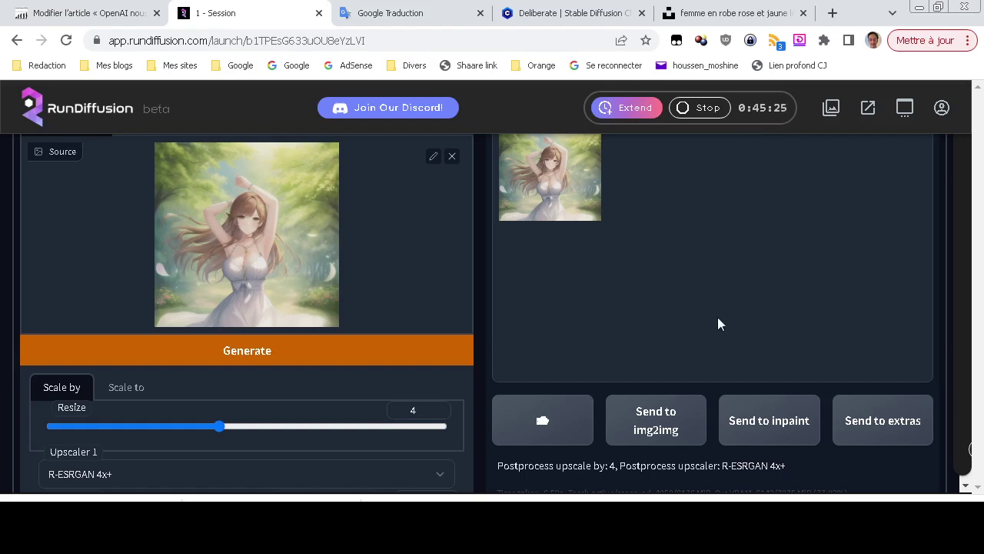
Step: Open the file browser of generated images beside the Extras page and widen its pane
{"action": "scroll", "coordinate": [708, 315], "scroll_direction": "up", "scroll_amount": 1}
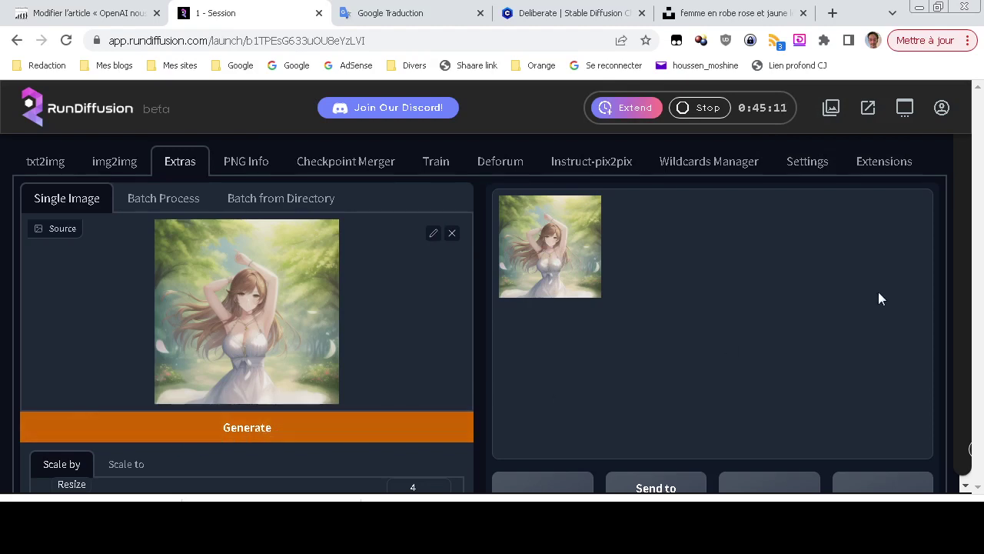
{"action": "left_click", "coordinate": [831, 108]}
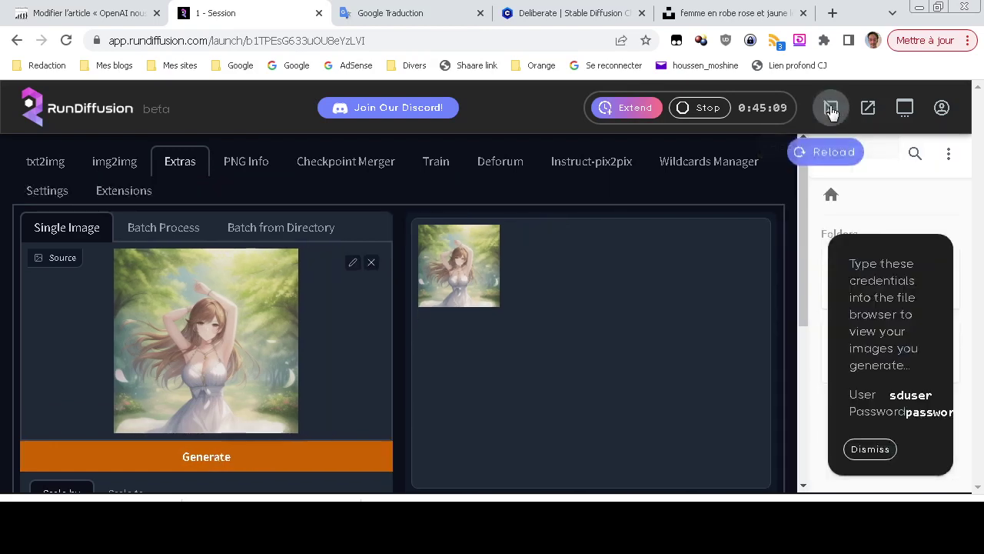
{"action": "left_click", "coordinate": [741, 449]}
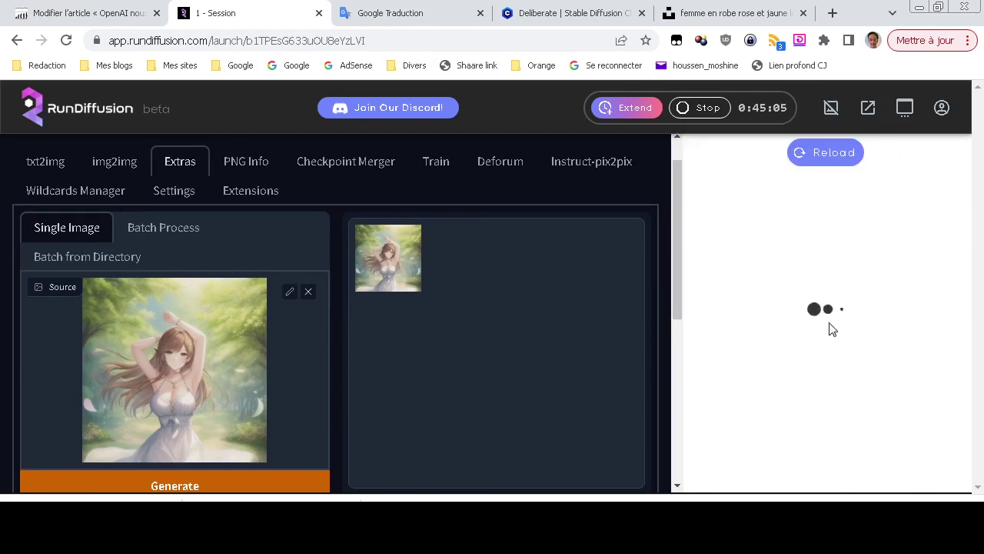
Step: Find the upscaled 00002.png among the generated files and download it
{"action": "scroll", "coordinate": [831, 329], "scroll_direction": "down", "scroll_amount": 2}
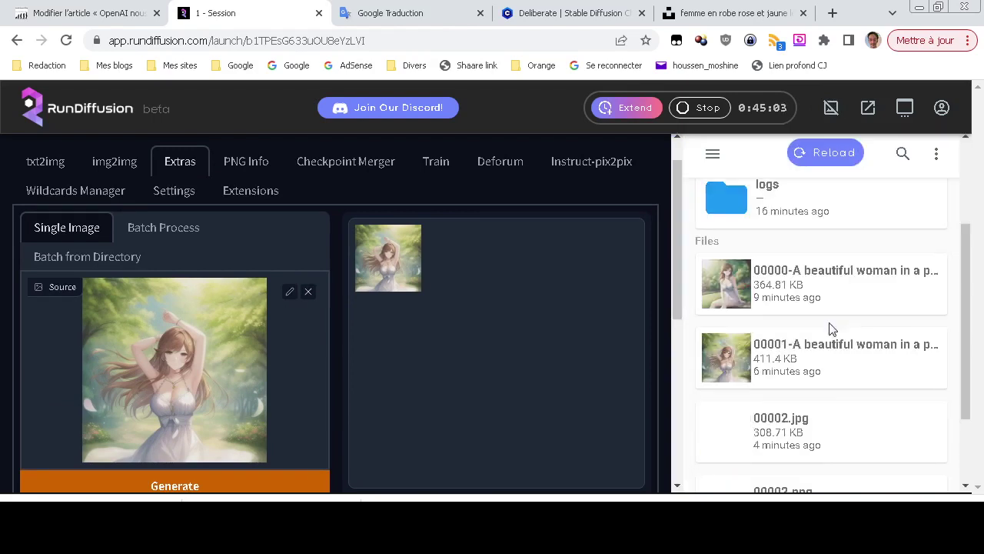
{"action": "scroll", "coordinate": [835, 408], "scroll_direction": "down", "scroll_amount": 2}
{"action": "scroll", "coordinate": [836, 408], "scroll_direction": "up", "scroll_amount": 2}
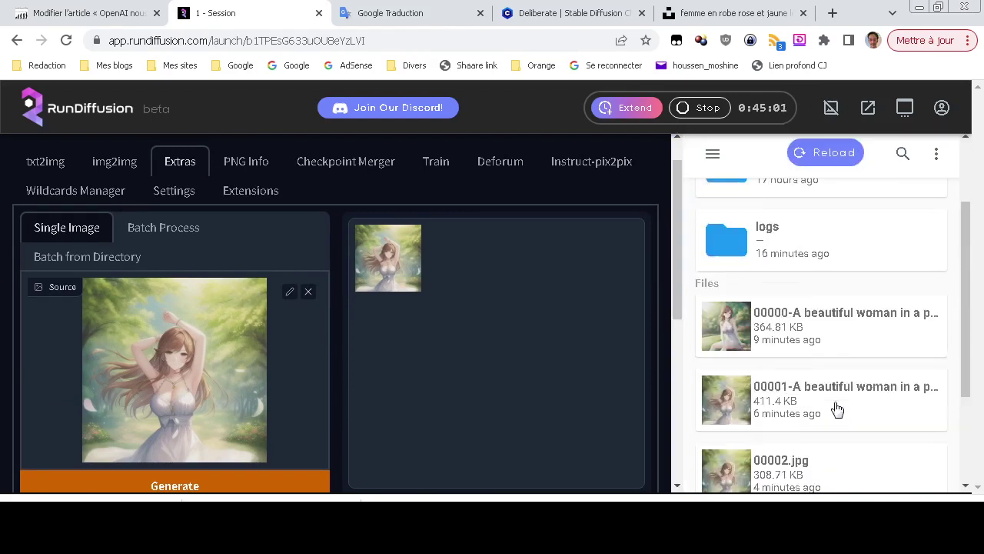
{"action": "scroll", "coordinate": [836, 409], "scroll_direction": "down", "scroll_amount": 2}
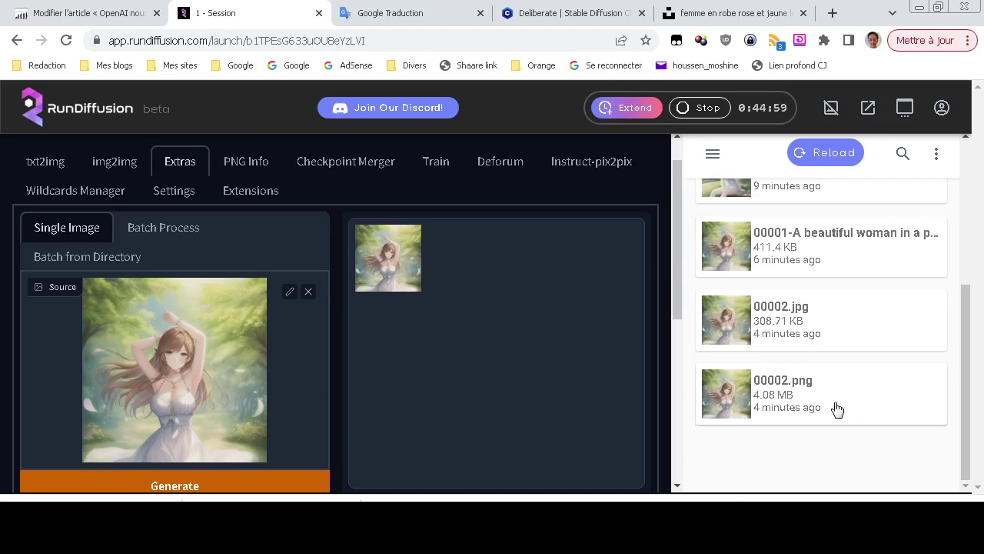
{"action": "scroll", "coordinate": [837, 408], "scroll_direction": "up", "scroll_amount": 2}
{"action": "scroll", "coordinate": [835, 409], "scroll_direction": "down", "scroll_amount": 2}
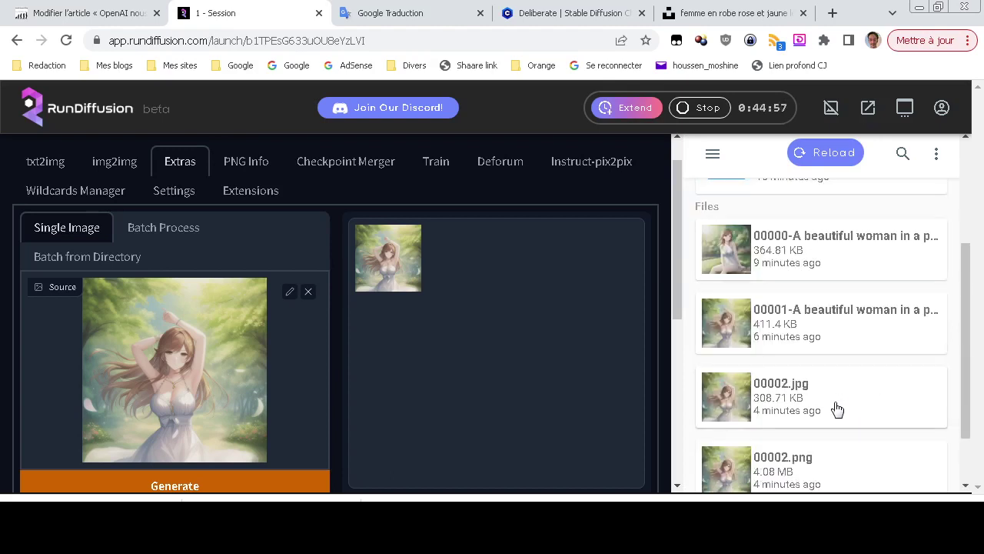
{"action": "left_click", "coordinate": [804, 406]}
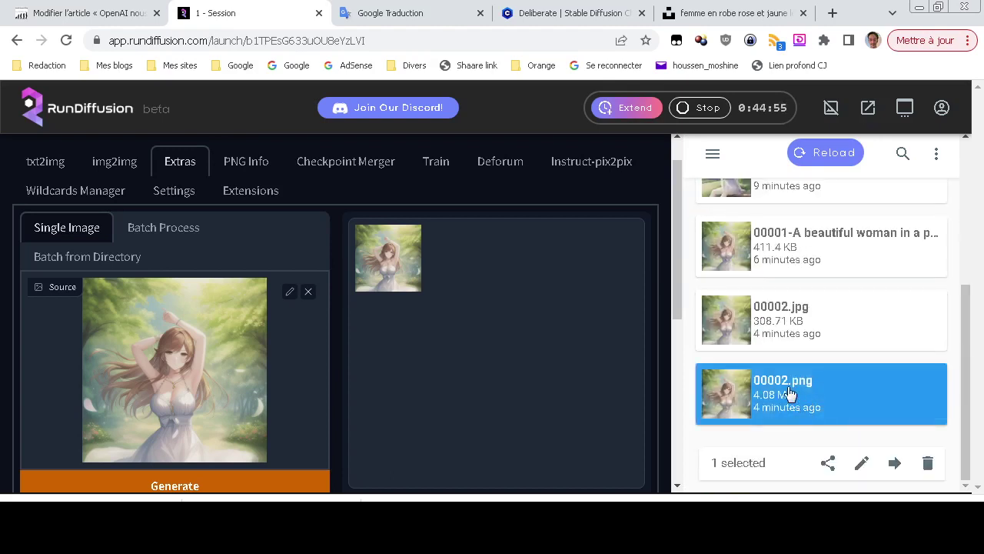
{"action": "left_click", "coordinate": [935, 154]}
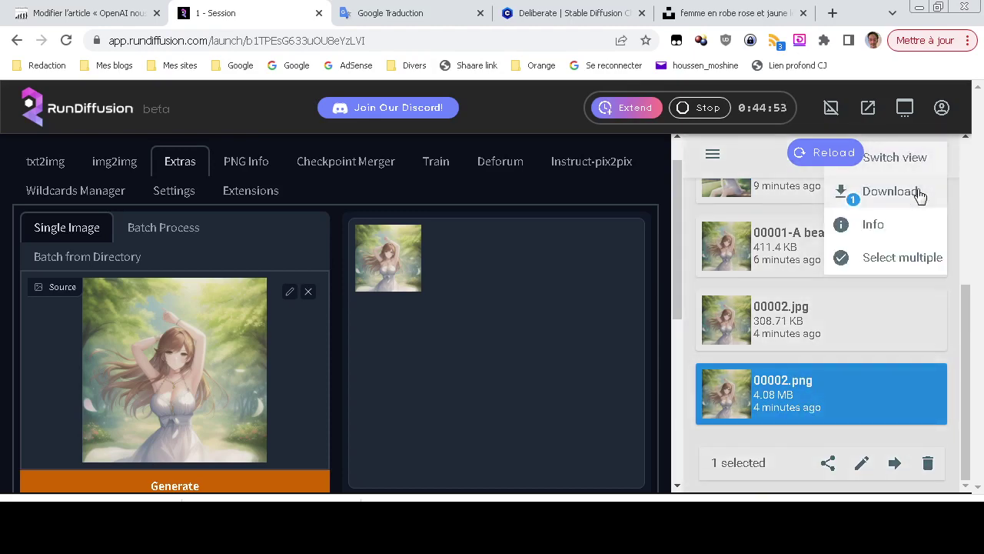
{"action": "left_click", "coordinate": [920, 194]}
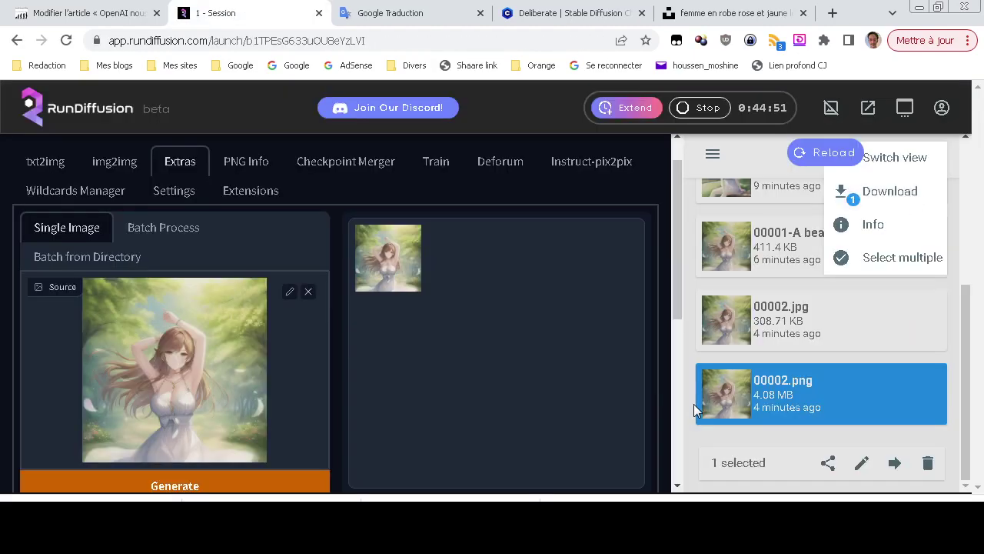
Step: Check the Desktop folder in XnView MP for the downloaded image, and look over the RunDiffusion file list again
{"action": "key", "text": "alt+Tab"}
{"action": "scroll", "coordinate": [538, 301], "scroll_direction": "down", "scroll_amount": 1}
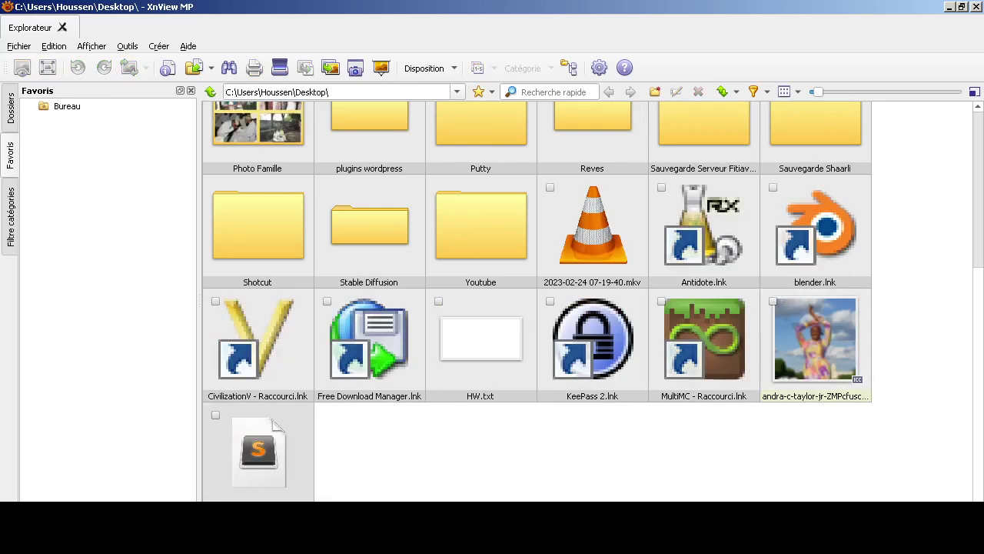
{"action": "key", "text": "alt+Tab"}
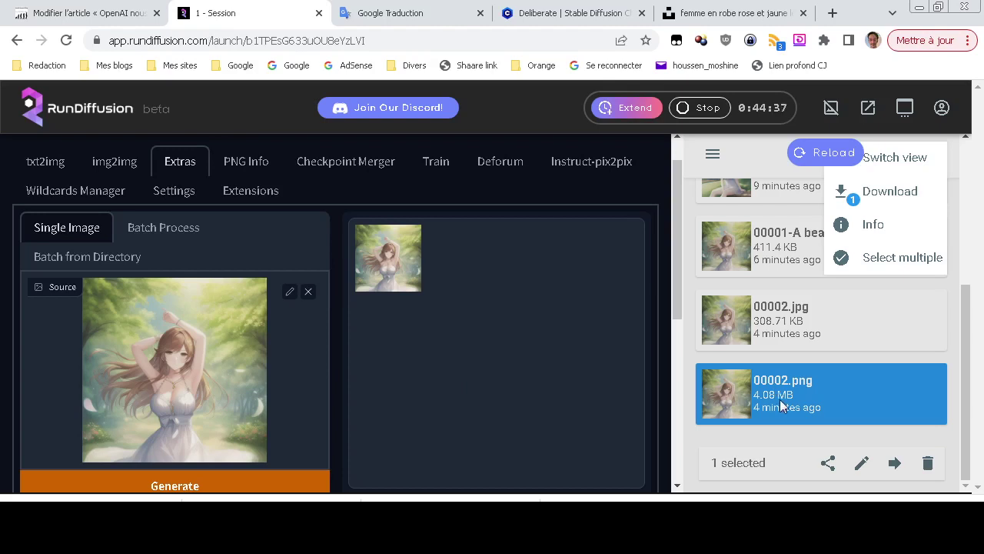
{"action": "scroll", "coordinate": [782, 406], "scroll_direction": "up", "scroll_amount": 3}
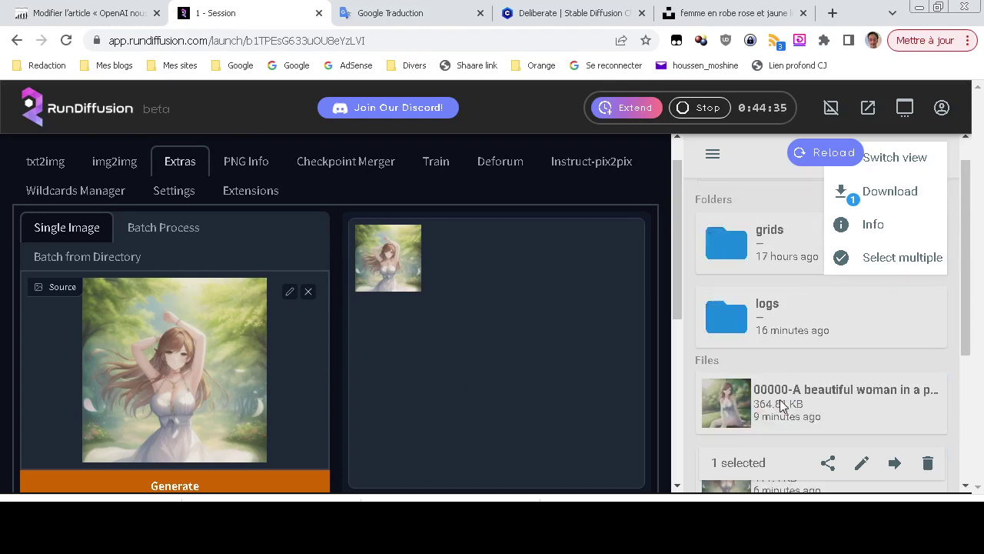
{"action": "scroll", "coordinate": [782, 406], "scroll_direction": "down", "scroll_amount": 3}
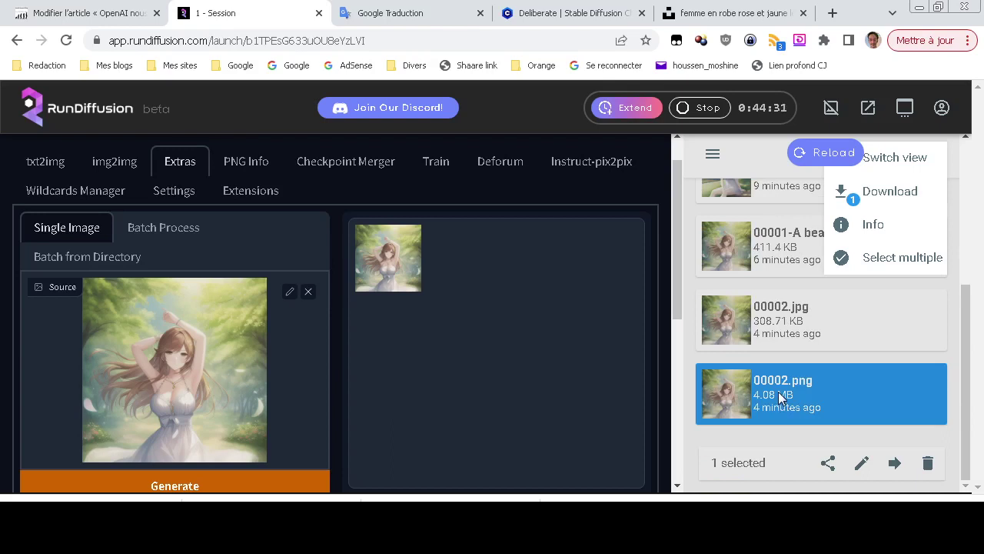
{"action": "scroll", "coordinate": [782, 398], "scroll_direction": "up", "scroll_amount": 3}
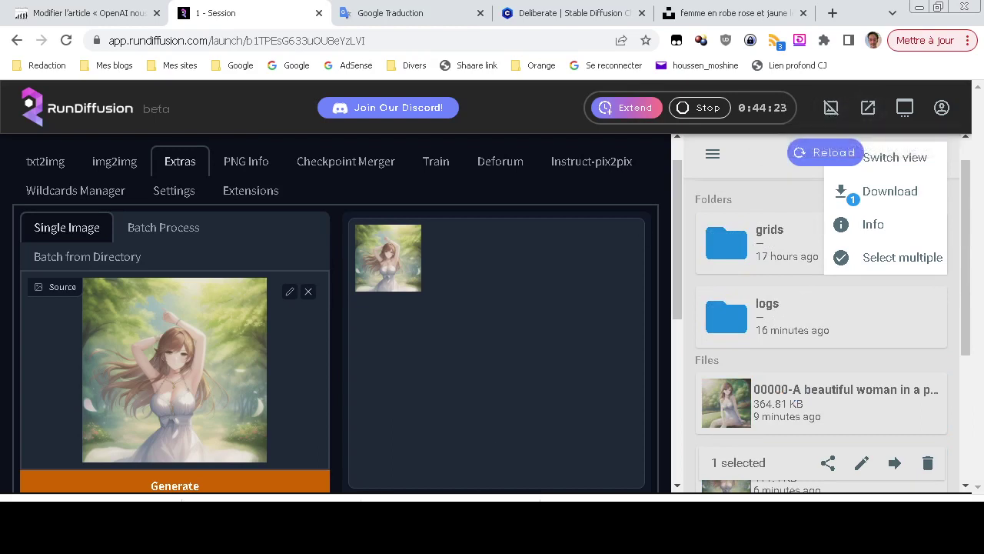
Step: Switch to XnView MP, view 00002.png from the Desktop and inspect the face and hair detail up close
{"action": "key", "text": "alt+Tab"}
{"action": "key", "text": "Escape"}
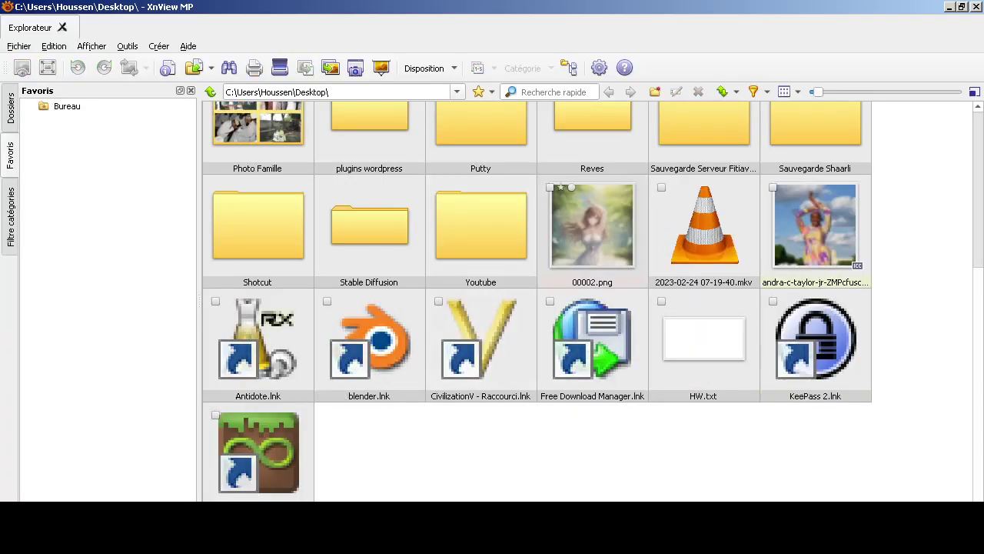
{"action": "double_click", "coordinate": [592, 224]}
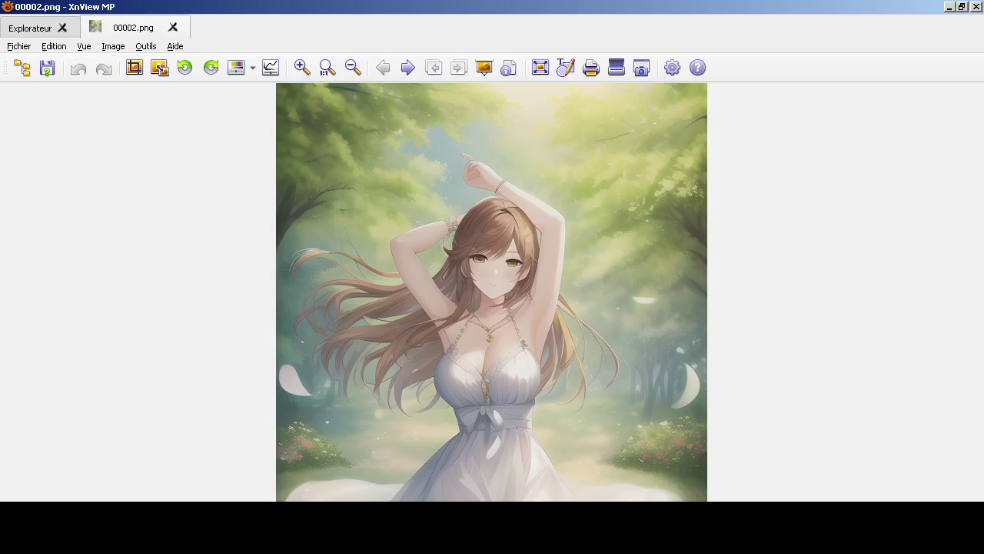
{"action": "scroll", "coordinate": [493, 296], "scroll_direction": "up", "scroll_amount": 5}
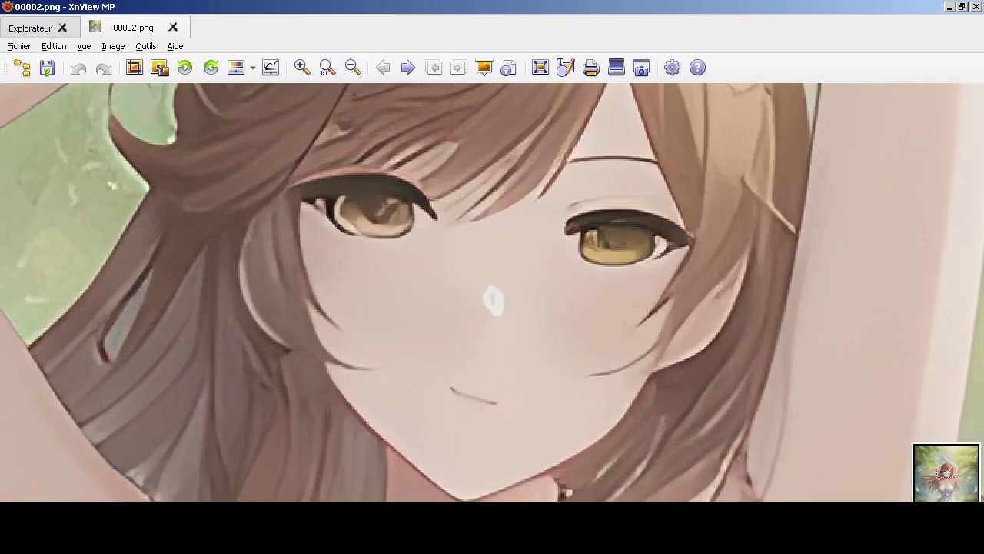
{"action": "left_click_drag", "start_coordinate": [493, 296], "coordinate": [894, 90]}
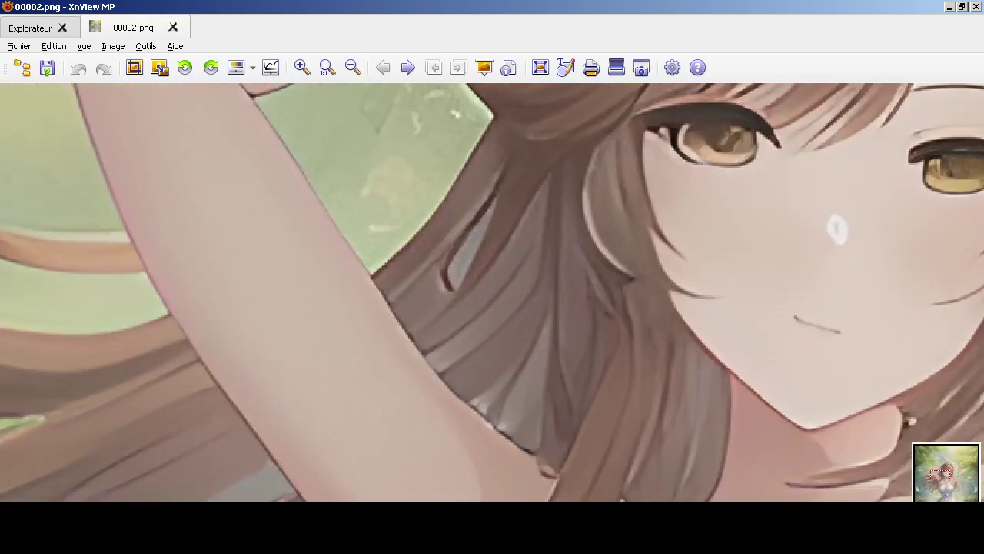
{"action": "key", "text": "Escape"}
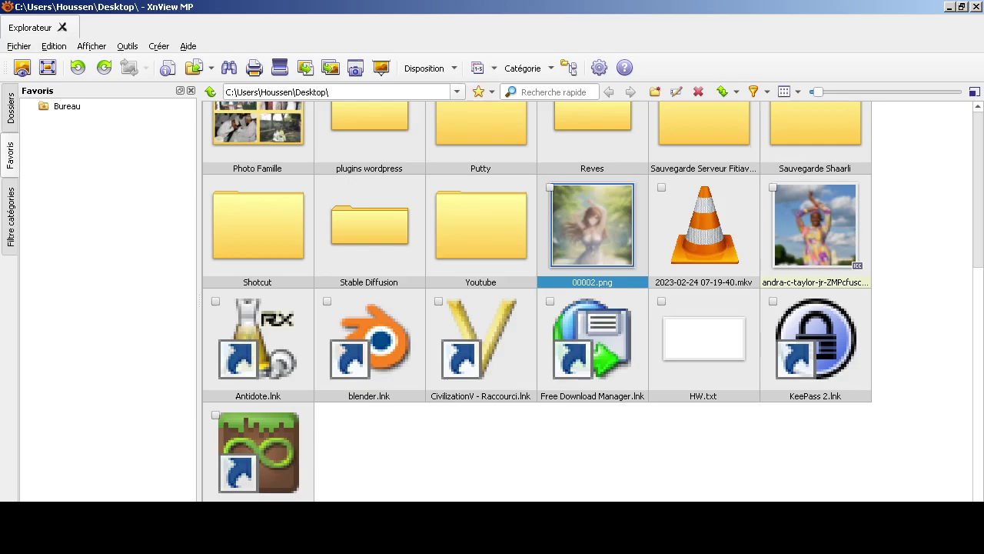
Step: Return to the RunDiffusion session in Chrome and hide the file browser of generated images
{"action": "key", "text": "alt+Tab"}
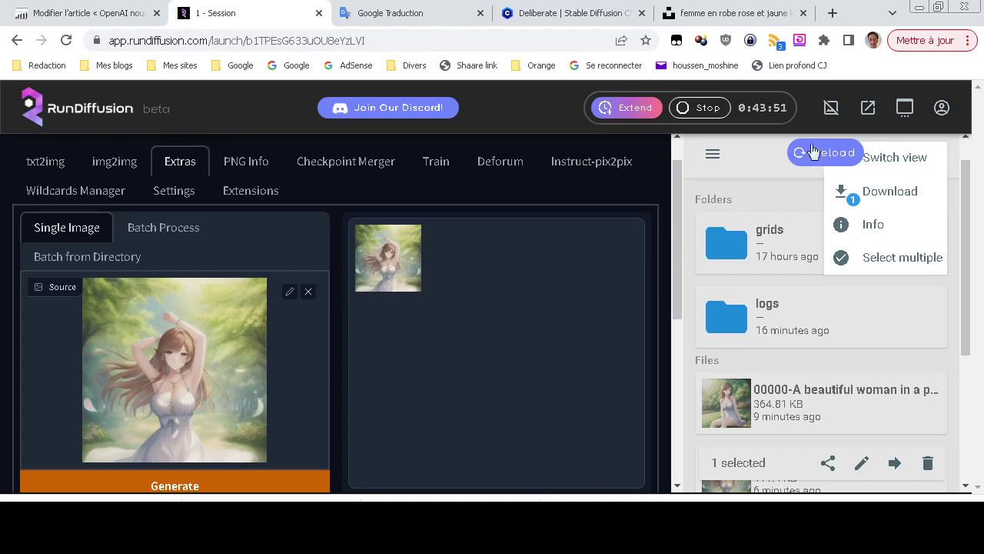
{"action": "left_click", "coordinate": [830, 107]}
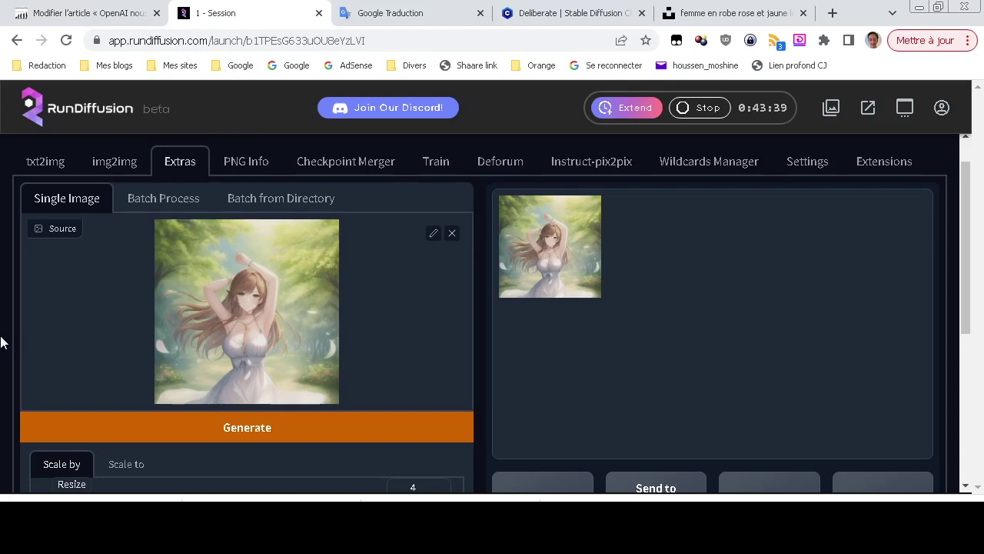
Step: Revisit the txt2img page and look through the prompt fields and generation options of img2img
{"action": "left_click", "coordinate": [34, 160]}
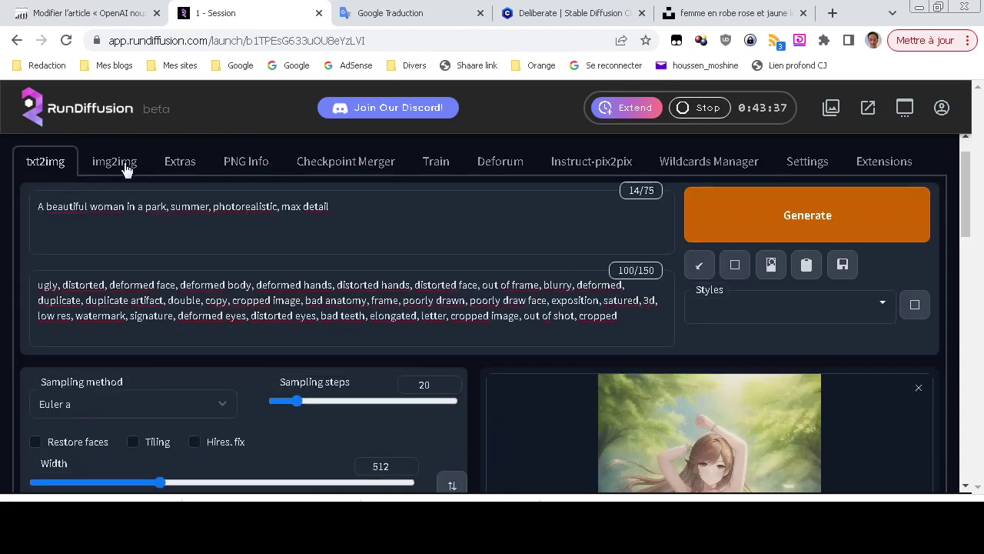
{"action": "left_click", "coordinate": [115, 161]}
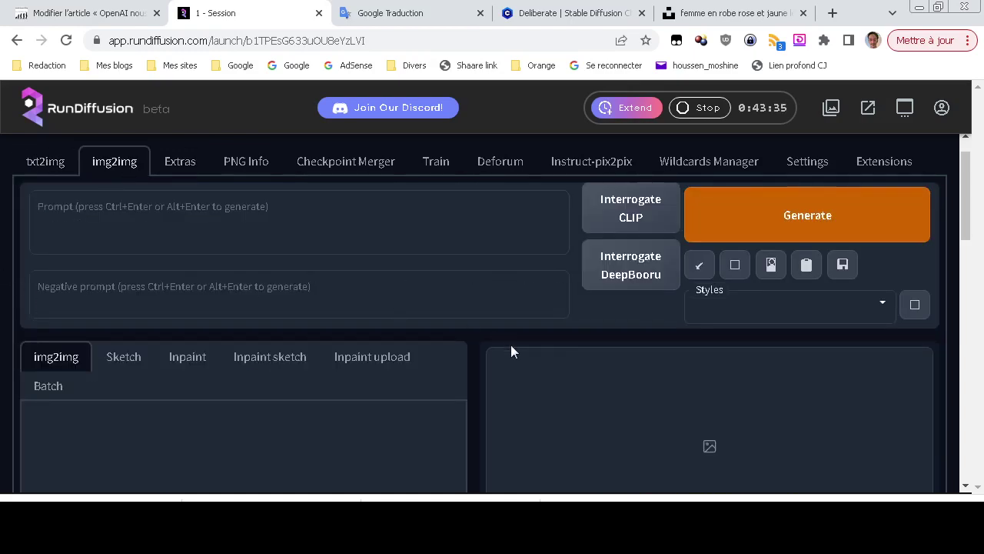
{"action": "scroll", "coordinate": [492, 361], "scroll_direction": "down", "scroll_amount": 2}
{"action": "scroll", "coordinate": [471, 377], "scroll_direction": "down", "scroll_amount": 5}
{"action": "scroll", "coordinate": [471, 376], "scroll_direction": "up", "scroll_amount": 8}
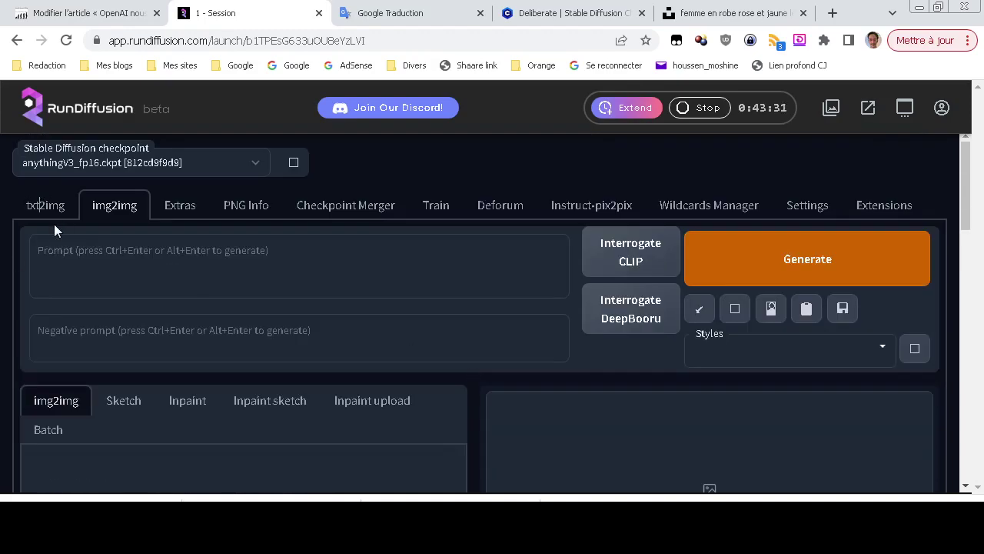
Step: Send the generated image of the woman in the park from txt2img to img2img
{"action": "left_click", "coordinate": [45, 216]}
{"action": "scroll", "coordinate": [7, 292], "scroll_direction": "down", "scroll_amount": 4}
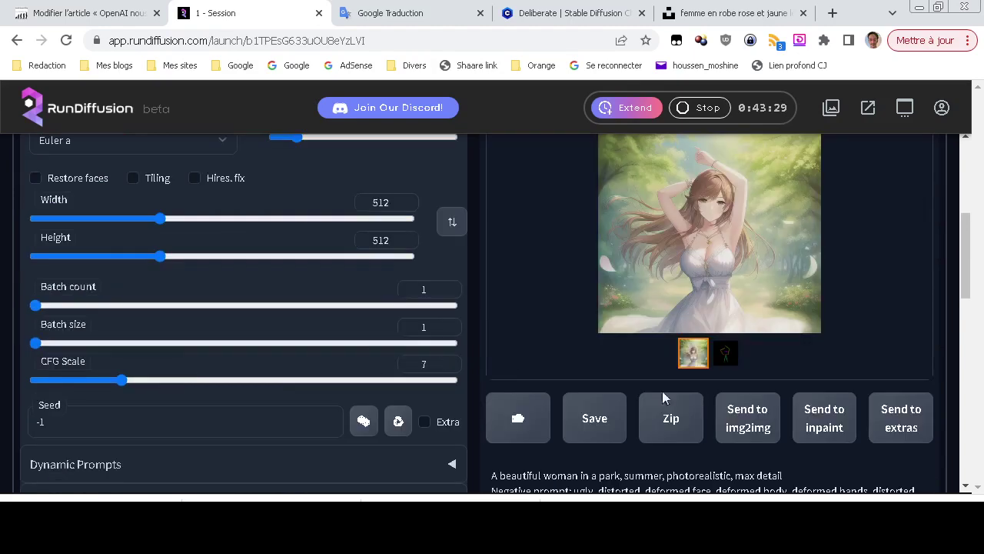
{"action": "left_click", "coordinate": [738, 425]}
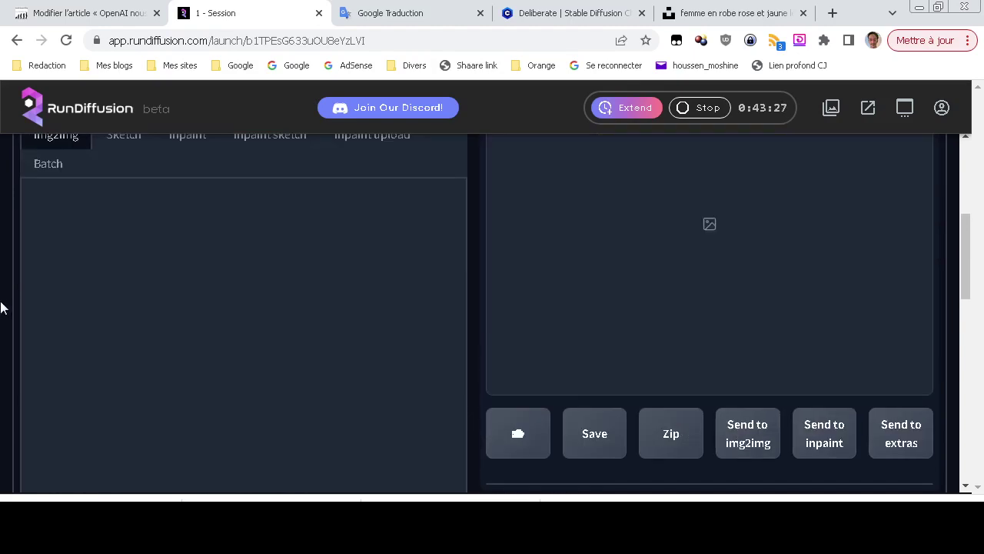
Step: Review the img2img resize, sampling, denoising and ControlNet options, and generate a variation of the park image with the current settings
{"action": "scroll", "coordinate": [0, 307], "scroll_direction": "down", "scroll_amount": 4}
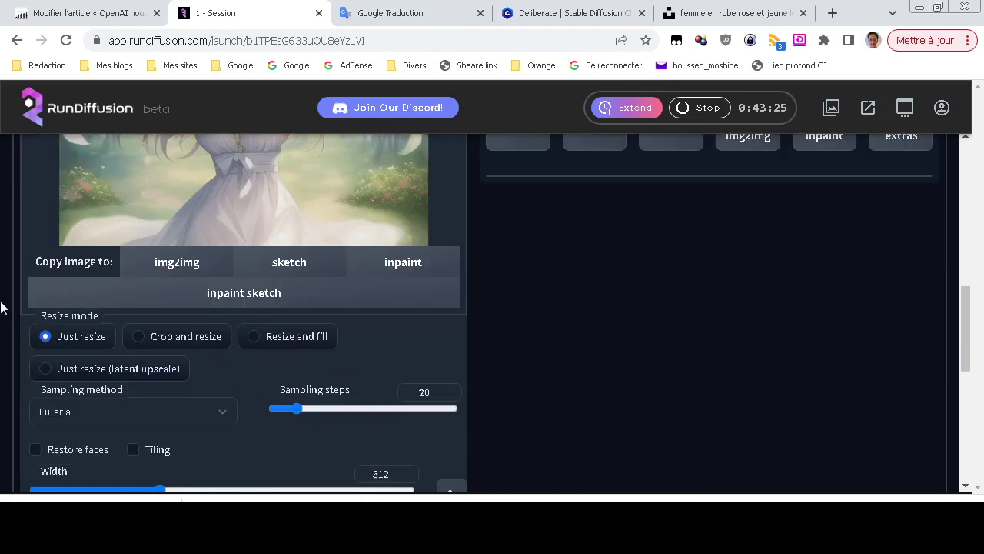
{"action": "scroll", "coordinate": [0, 308], "scroll_direction": "up", "scroll_amount": 3}
{"action": "scroll", "coordinate": [0, 308], "scroll_direction": "down", "scroll_amount": 5}
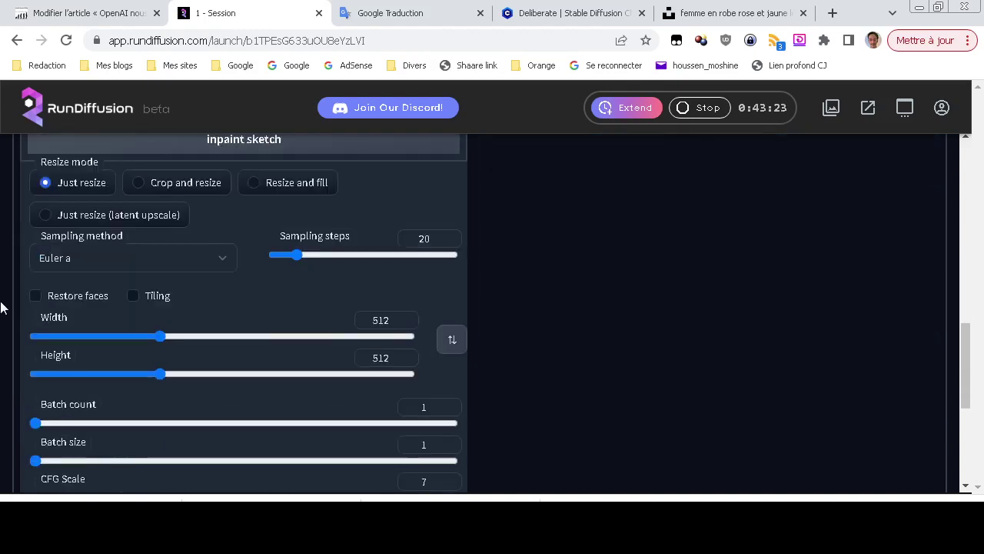
{"action": "scroll", "coordinate": [0, 307], "scroll_direction": "down", "scroll_amount": 4}
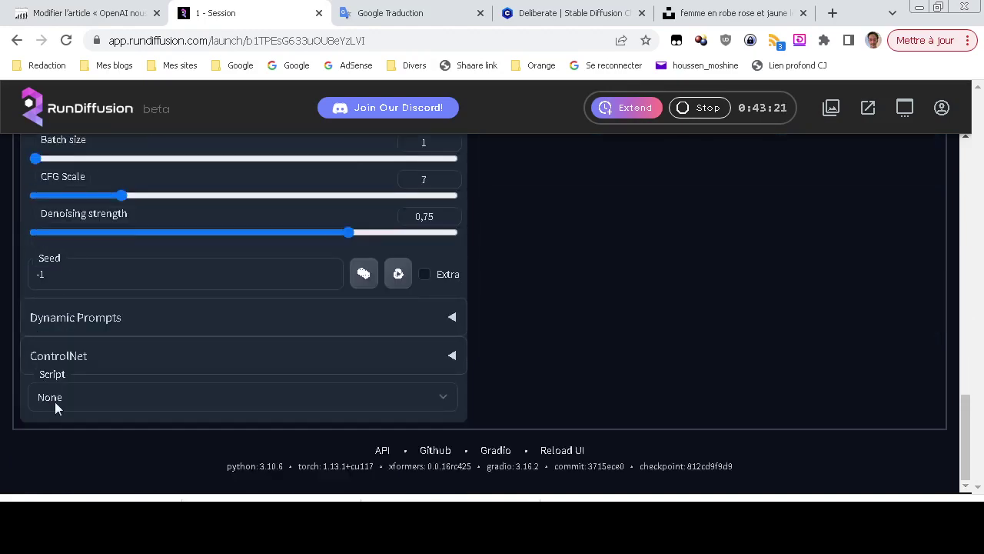
{"action": "left_click", "coordinate": [64, 358]}
{"action": "left_click", "coordinate": [64, 358]}
{"action": "scroll", "coordinate": [1, 311], "scroll_direction": "up", "scroll_amount": 10}
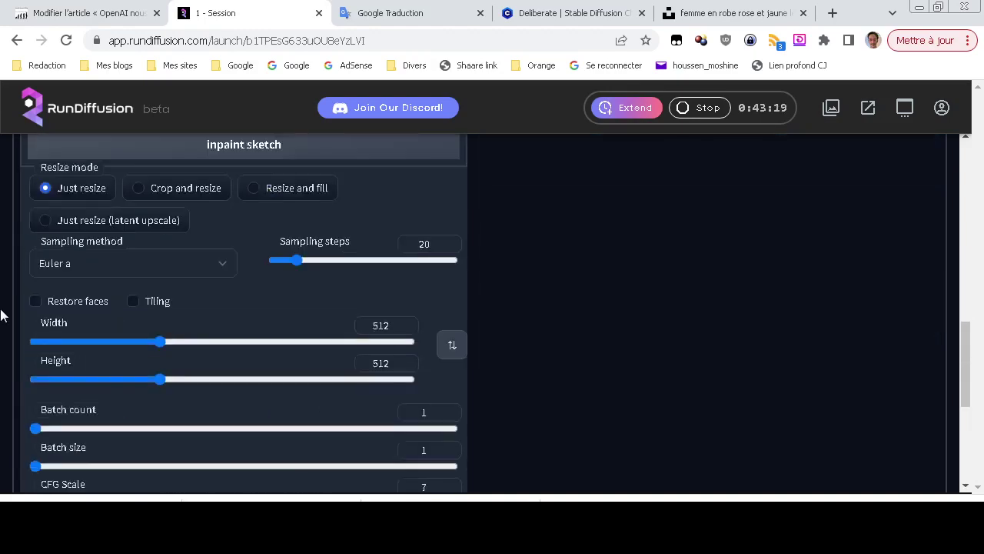
{"action": "scroll", "coordinate": [2, 311], "scroll_direction": "up", "scroll_amount": 2}
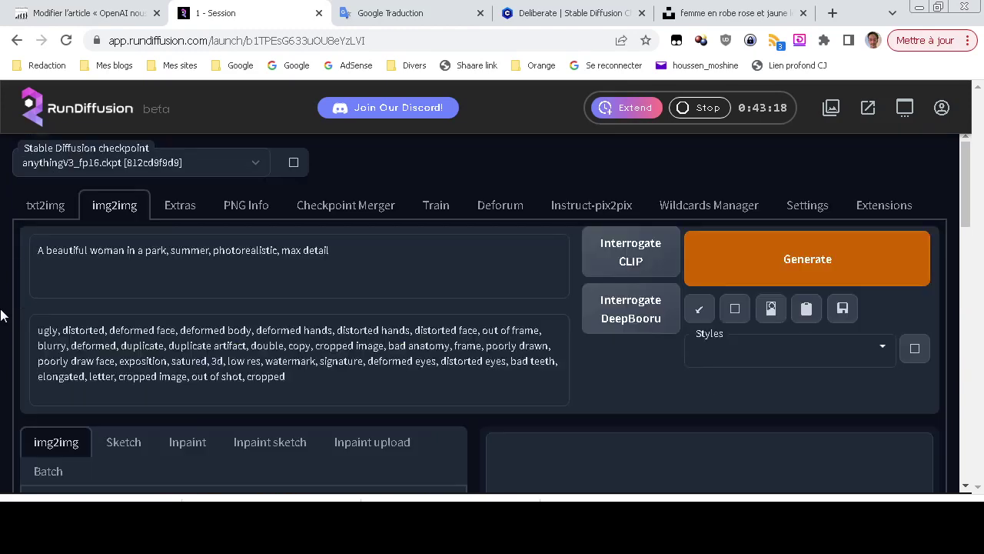
{"action": "left_click", "coordinate": [779, 262]}
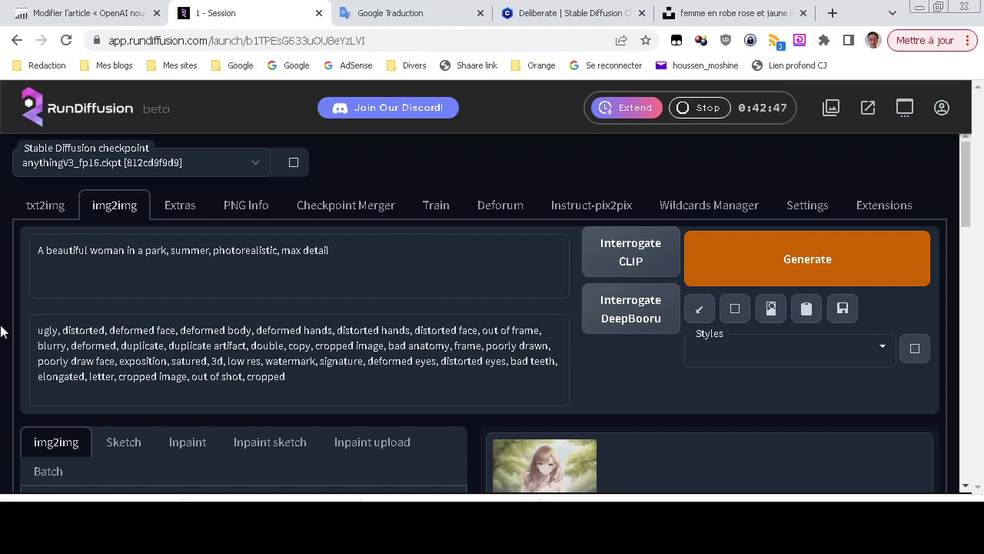
Step: Enlarge the new img2img result, compare it with the source image and generation details, and return to the txt2img page
{"action": "scroll", "coordinate": [2, 331], "scroll_direction": "down", "scroll_amount": 4}
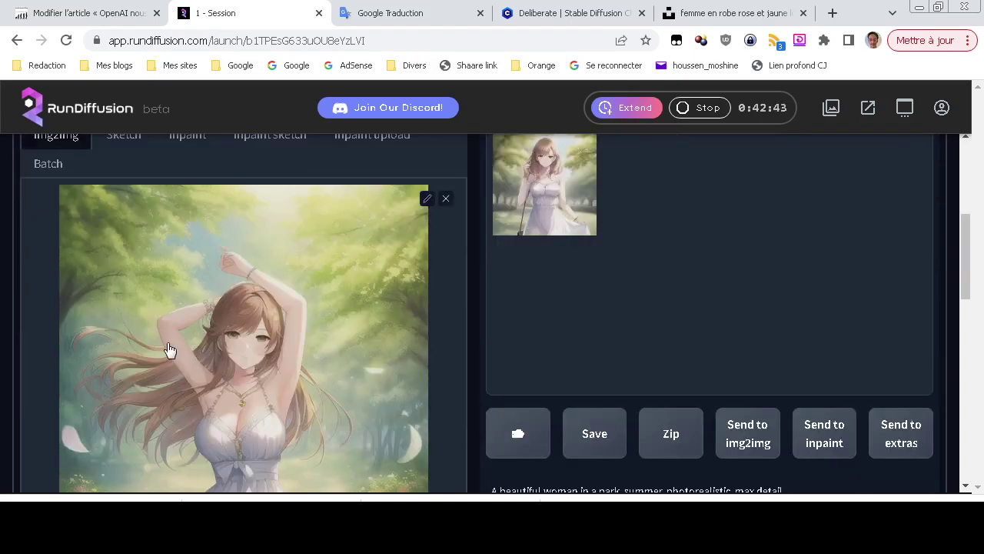
{"action": "scroll", "coordinate": [2, 399], "scroll_direction": "down", "scroll_amount": 4}
{"action": "scroll", "coordinate": [1, 399], "scroll_direction": "down", "scroll_amount": 6}
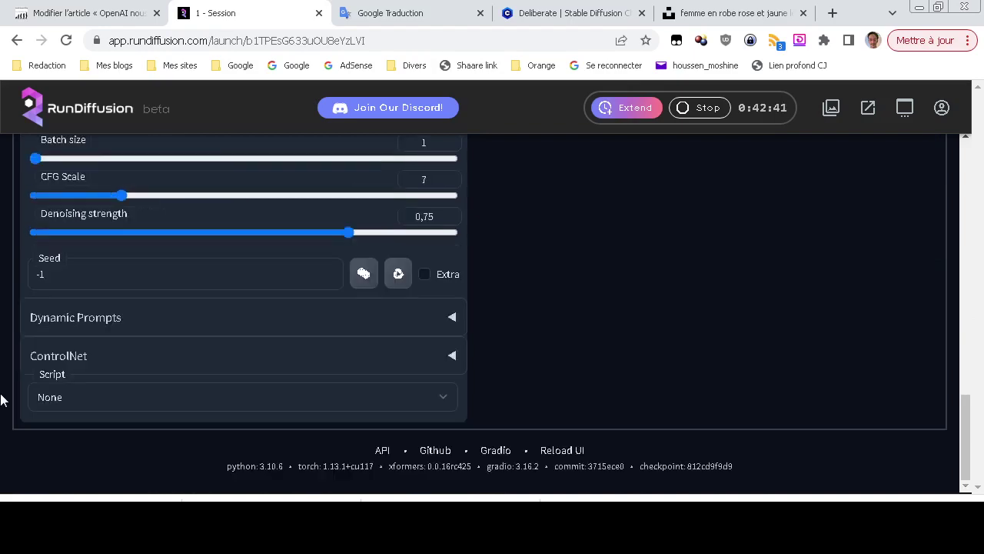
{"action": "scroll", "coordinate": [6, 399], "scroll_direction": "up", "scroll_amount": 9}
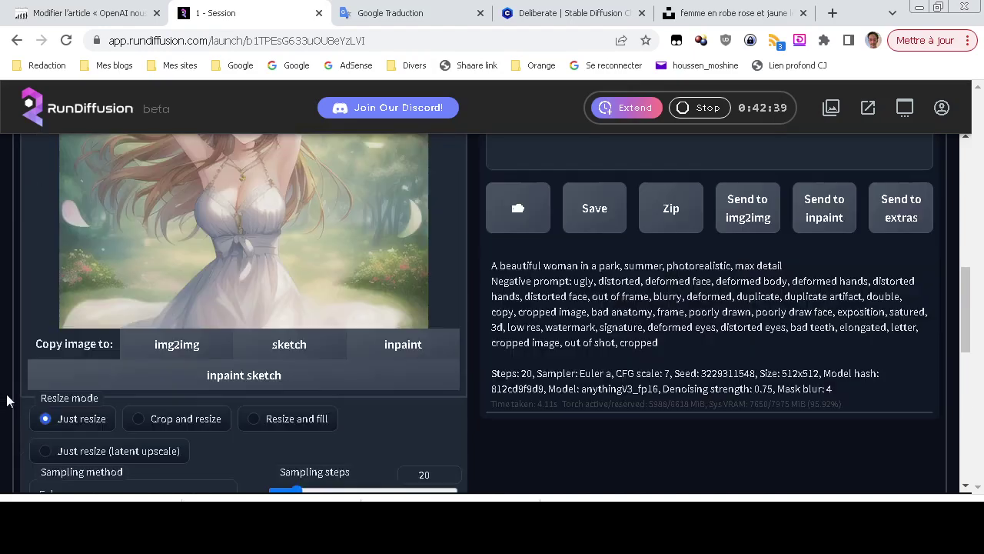
{"action": "scroll", "coordinate": [6, 399], "scroll_direction": "up", "scroll_amount": 3}
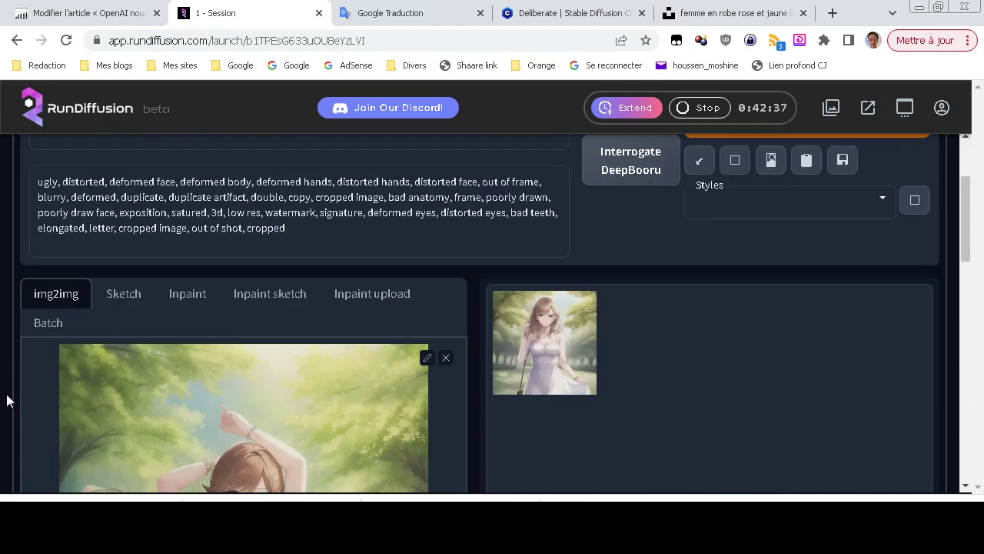
{"action": "left_click", "coordinate": [570, 342]}
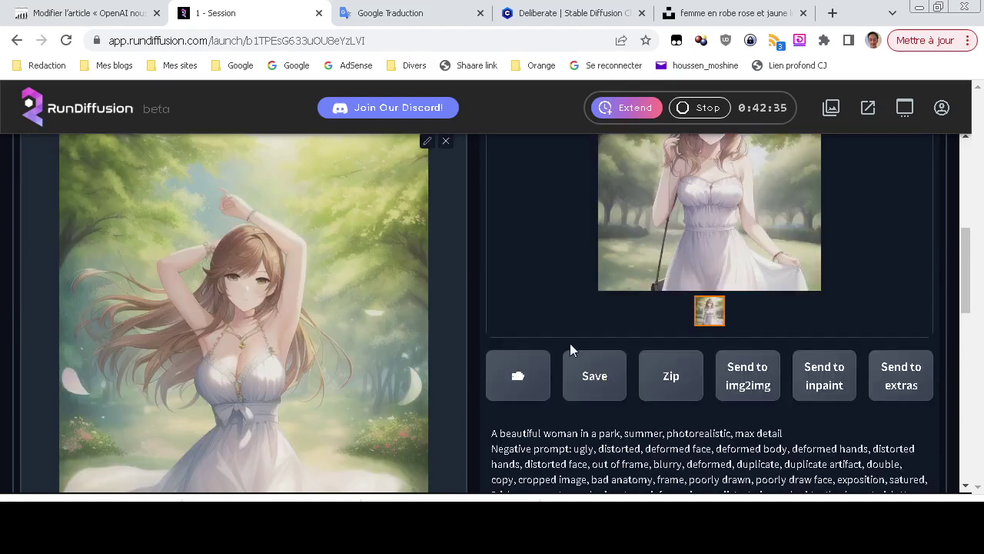
{"action": "scroll", "coordinate": [590, 295], "scroll_direction": "up", "scroll_amount": 2}
{"action": "scroll", "coordinate": [590, 295], "scroll_direction": "up", "scroll_amount": 1}
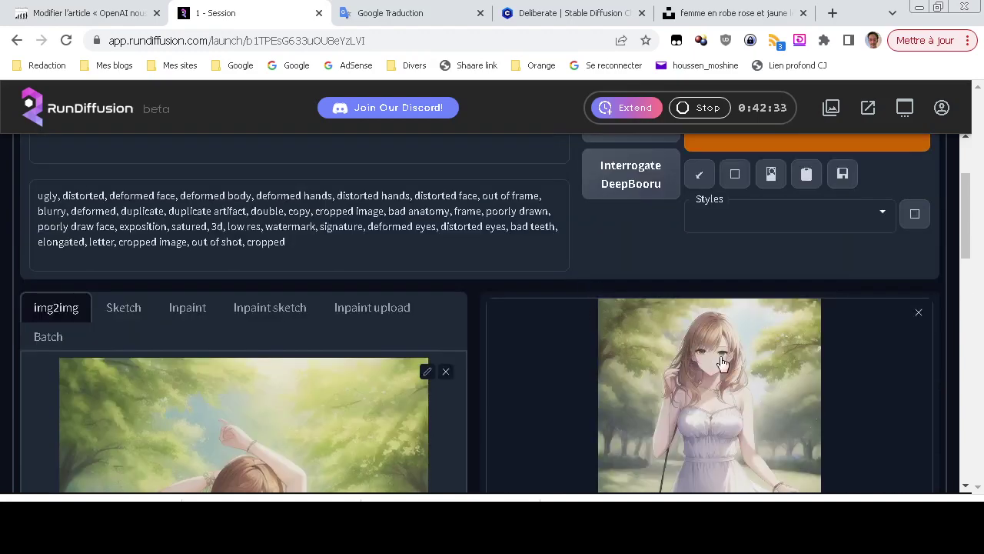
{"action": "scroll", "coordinate": [534, 389], "scroll_direction": "up", "scroll_amount": 2}
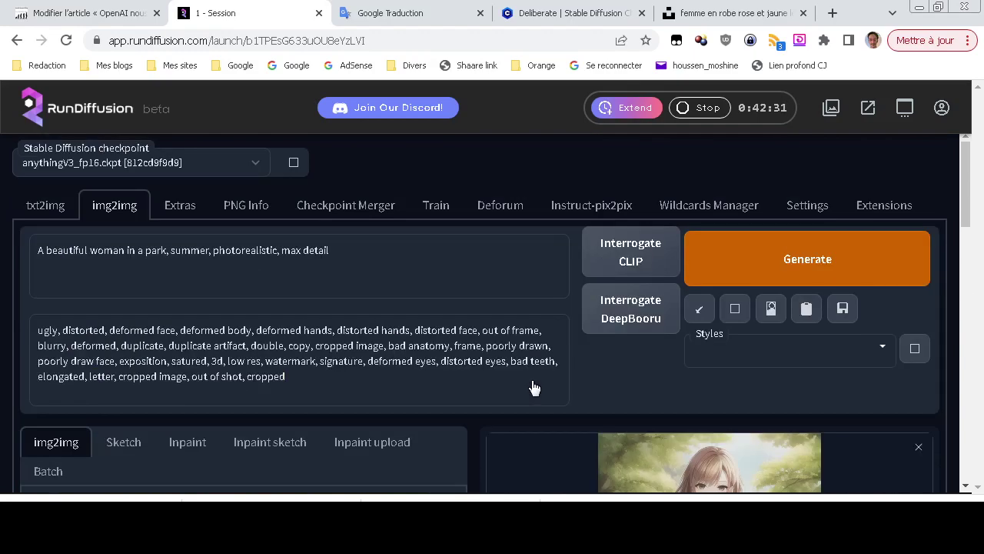
{"action": "left_click", "coordinate": [44, 208]}
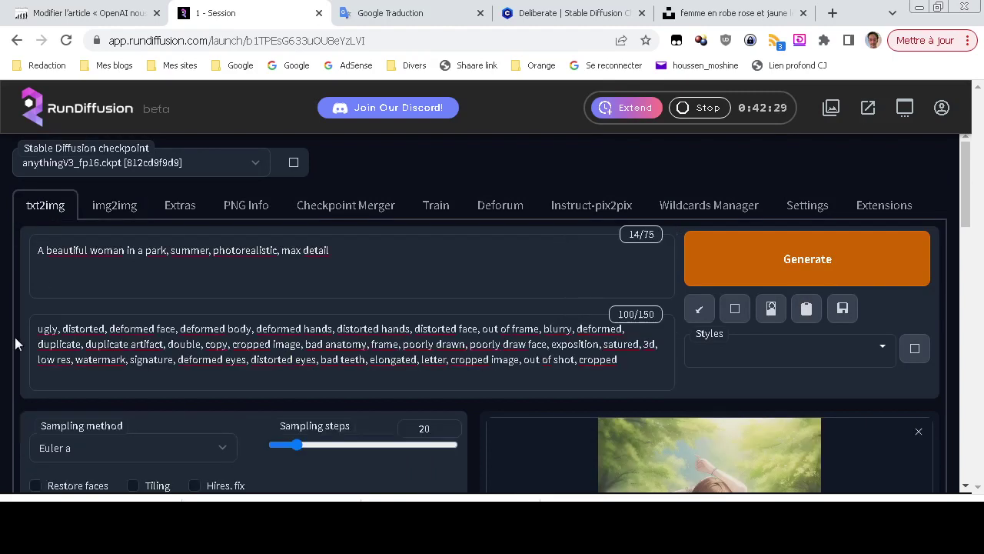